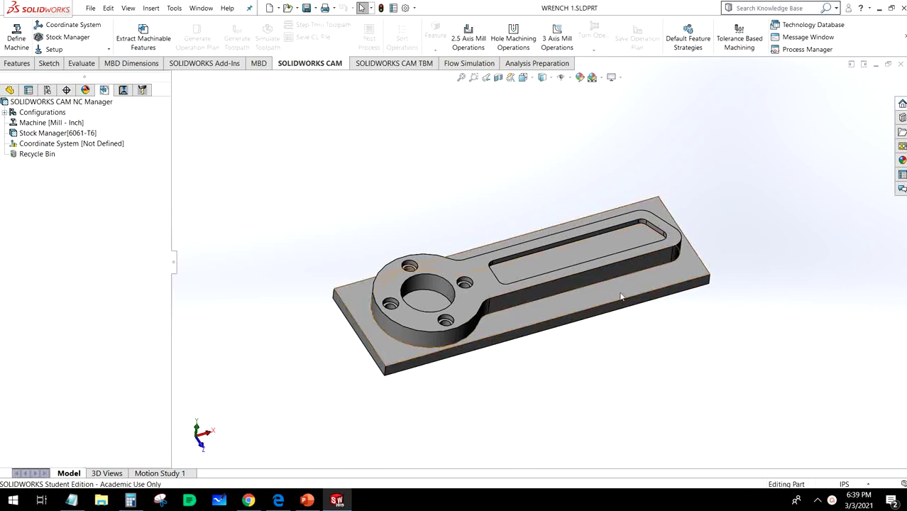
# - In Define Machine's Tool Crib, select 'manf 3000 tool index' as the active crib and accept
pyautogui.moveTo(563, 355)
pyautogui.mouseDown(button='middle')
pyautogui.moveTo(546, 332)
pyautogui.moveTo(573, 340)
pyautogui.moveTo(551, 332)
pyautogui.moveTo(553, 351)
pyautogui.mouseUp(button='middle')
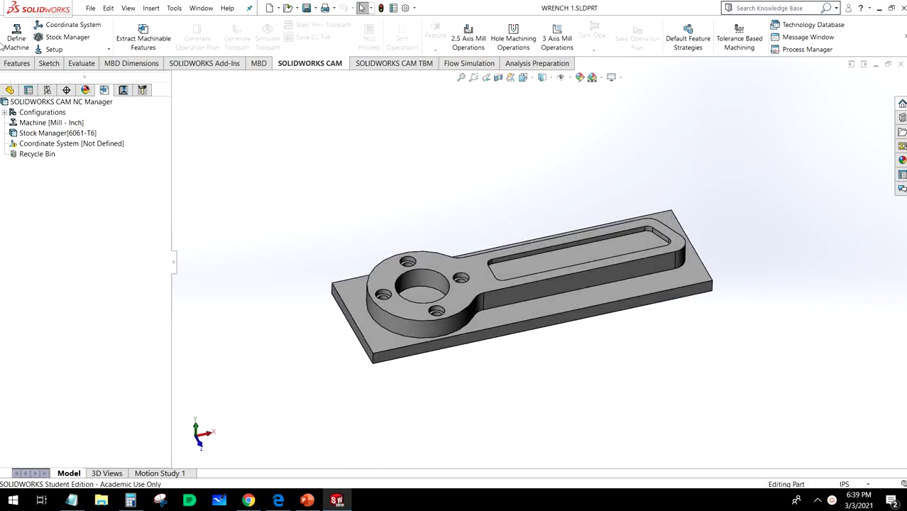
pyautogui.click(15, 39)
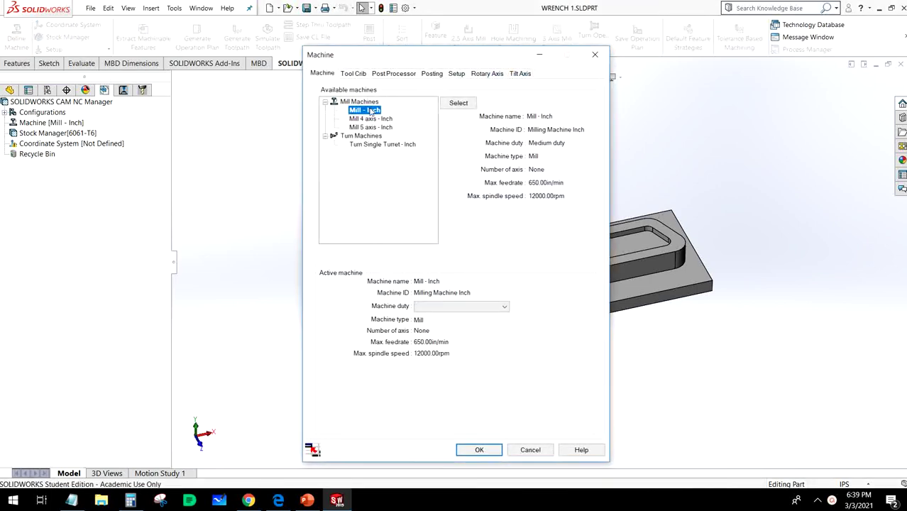
pyautogui.click(354, 75)
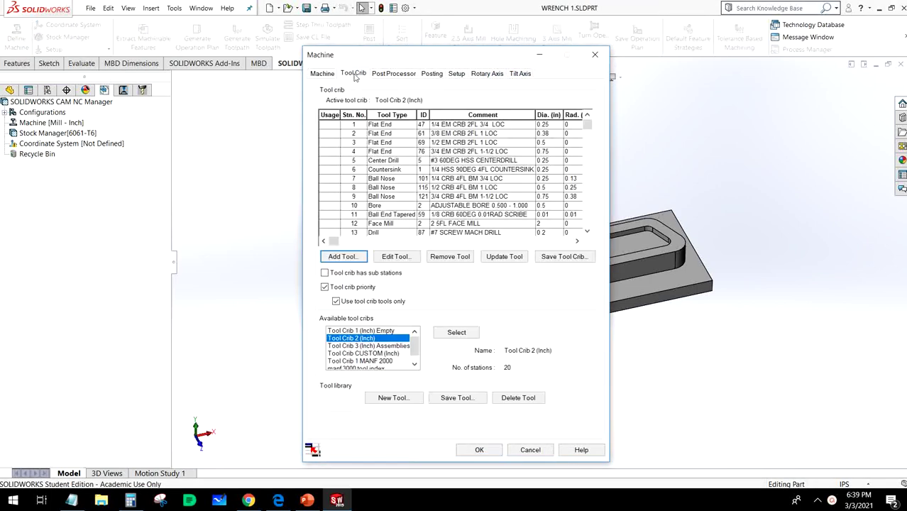
pyautogui.scroll(-1, 375, 352)
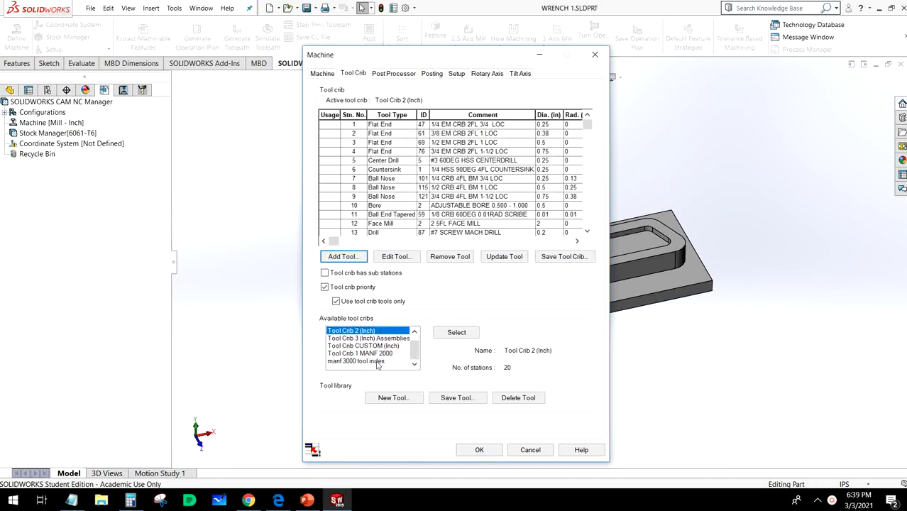
pyautogui.click(376, 361)
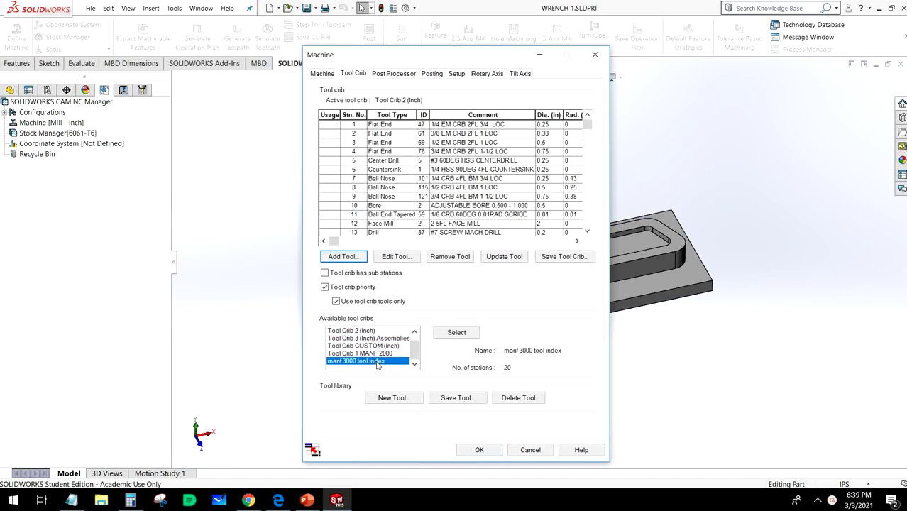
pyautogui.click(454, 333)
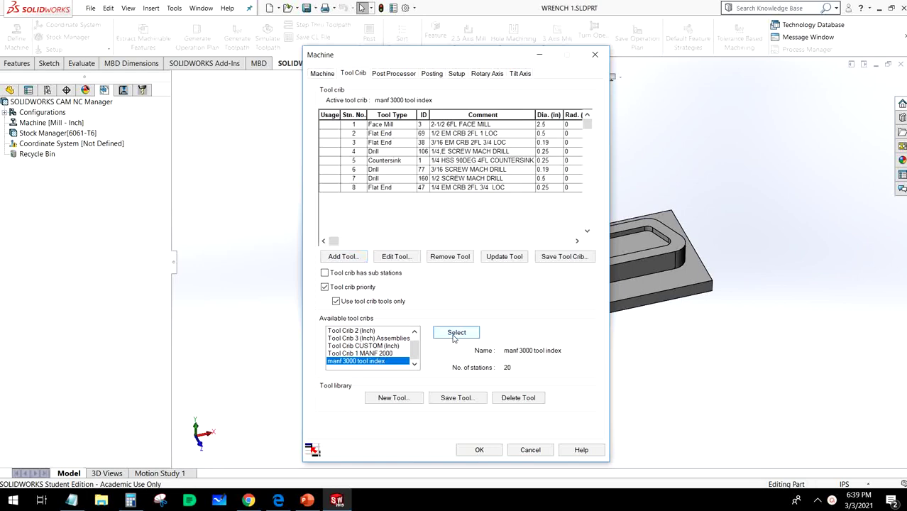
pyautogui.click(483, 450)
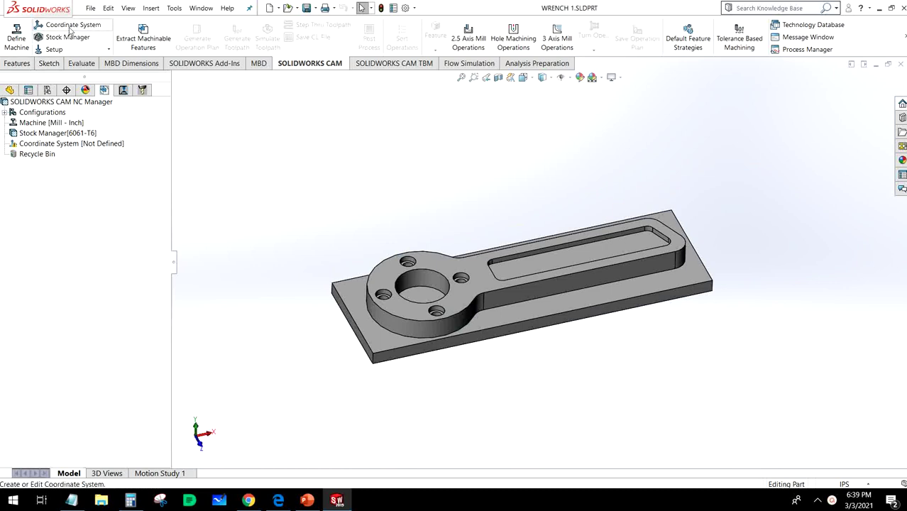
# - Start a Coordinate System definition with its origin set to Stock bounding box vertex
pyautogui.click(71, 26)
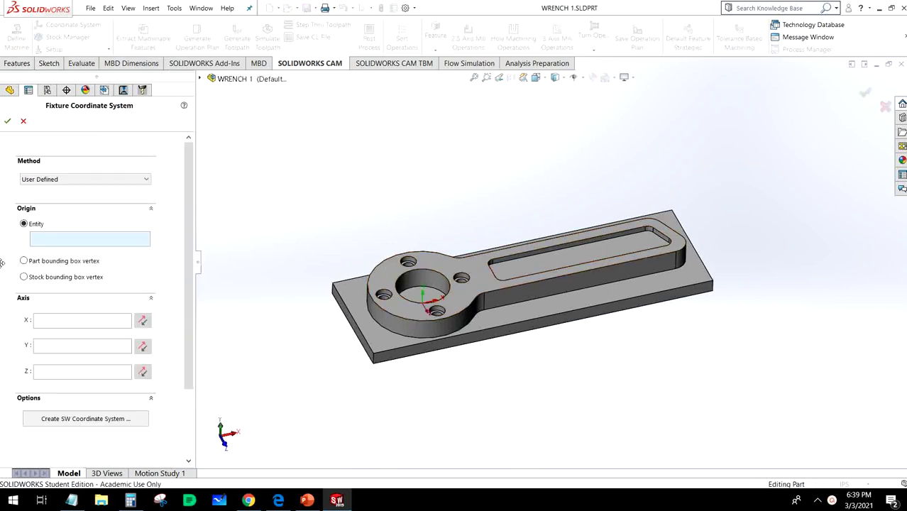
pyautogui.click(57, 262)
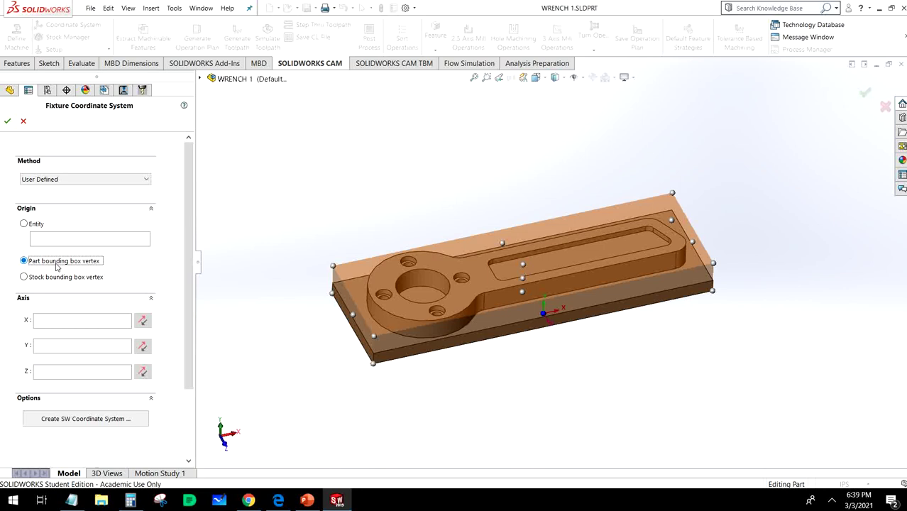
pyautogui.click(62, 279)
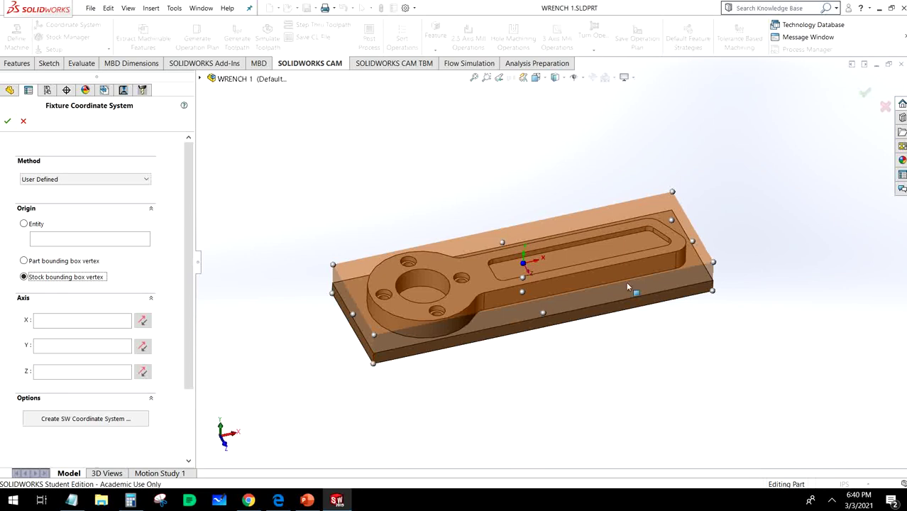
# - Place the fixture origin on the stock's bottom front corner vertex at the wrench's slot end
pyautogui.moveTo(626, 281); pyautogui.dragTo(618, 186, button='middle')
pyautogui.scroll(-5, 667, 261)
pyautogui.scroll(-3, 667, 261)
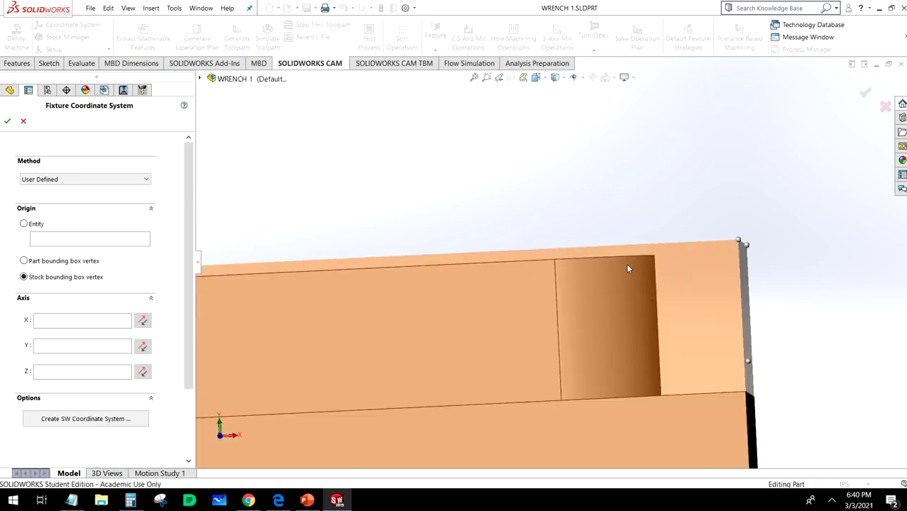
pyautogui.moveTo(654, 257); pyautogui.dragTo(613, 255, button='middle')
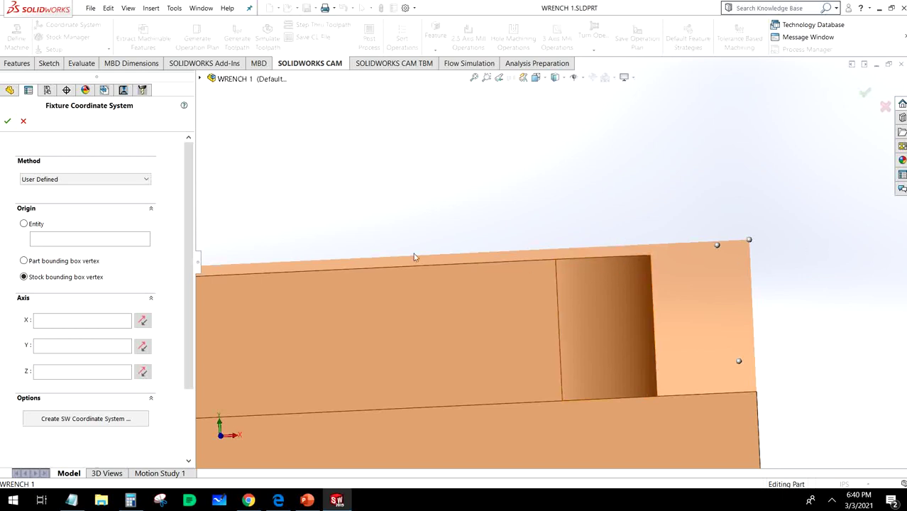
pyautogui.scroll(5, 627, 214)
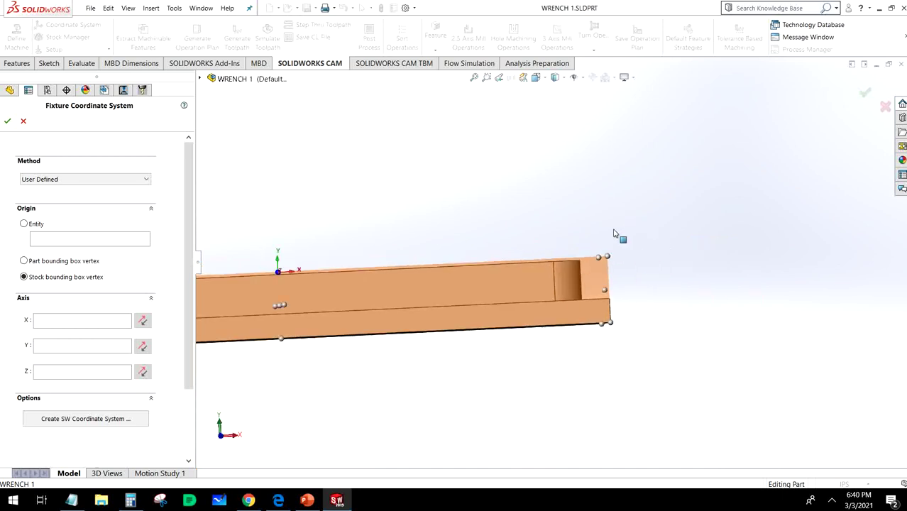
pyautogui.moveTo(620, 235); pyautogui.dragTo(549, 282, button='middle')
pyautogui.scroll(2, 405, 218)
pyautogui.scroll(-4, 308, 235)
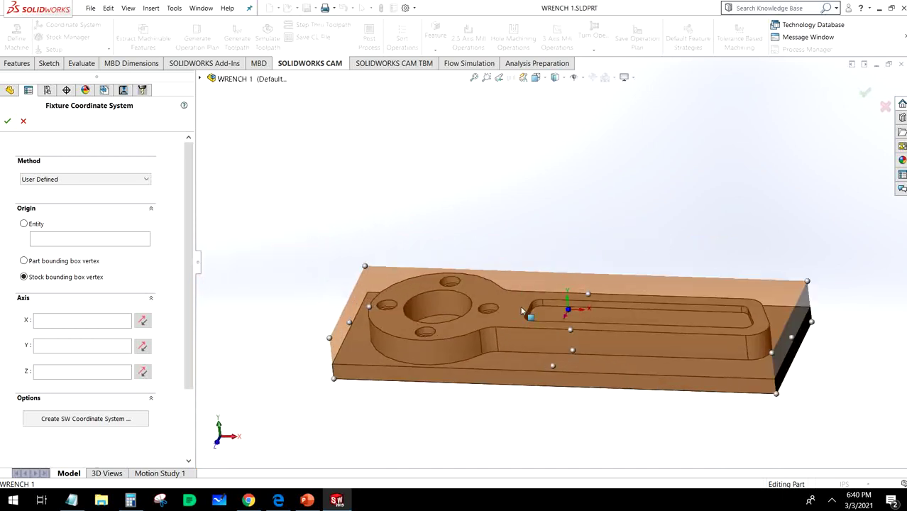
pyautogui.click(822, 360)
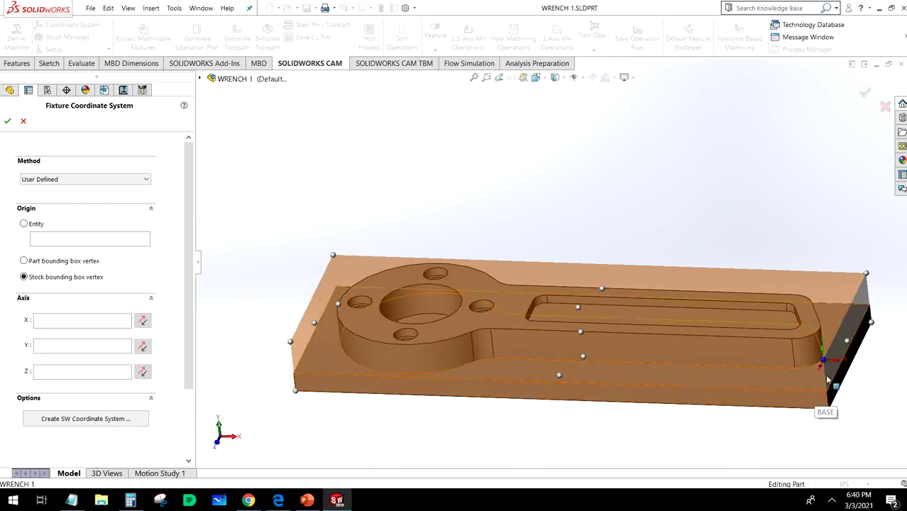
pyautogui.click(76, 323)
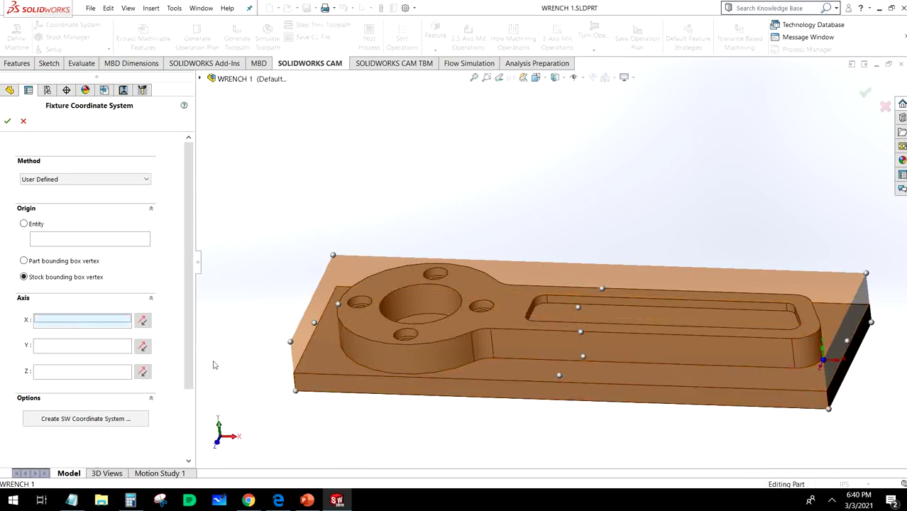
# - Align X with the bottom front edge, reversed, and Y with the stock's end edge
pyautogui.click(728, 392)
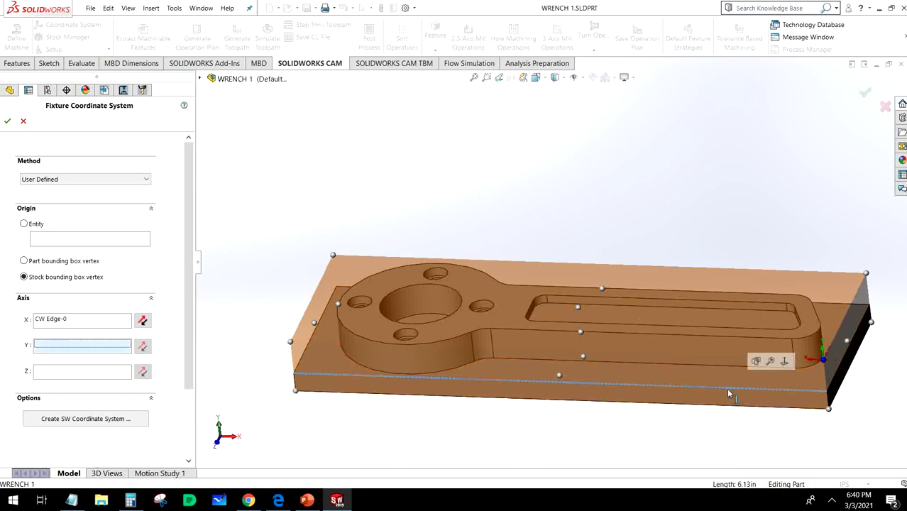
pyautogui.click(143, 321)
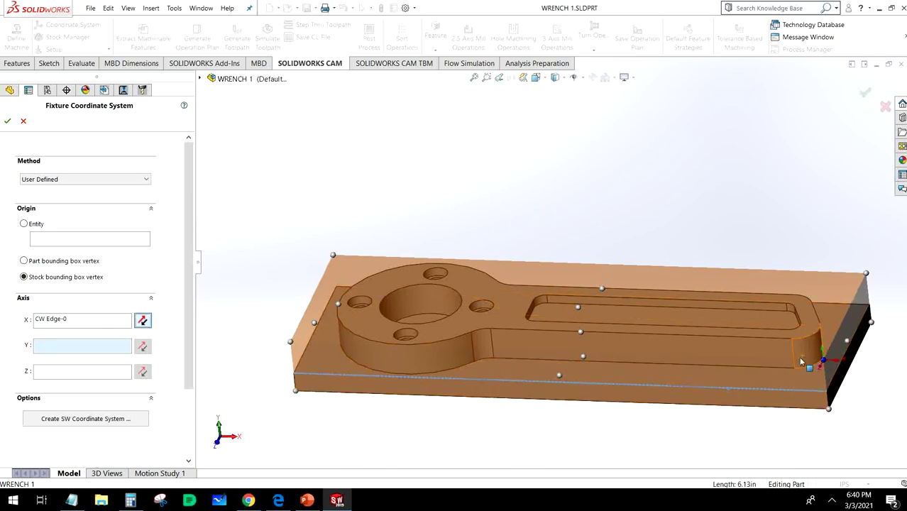
pyautogui.hotkey('ctrl', '7')
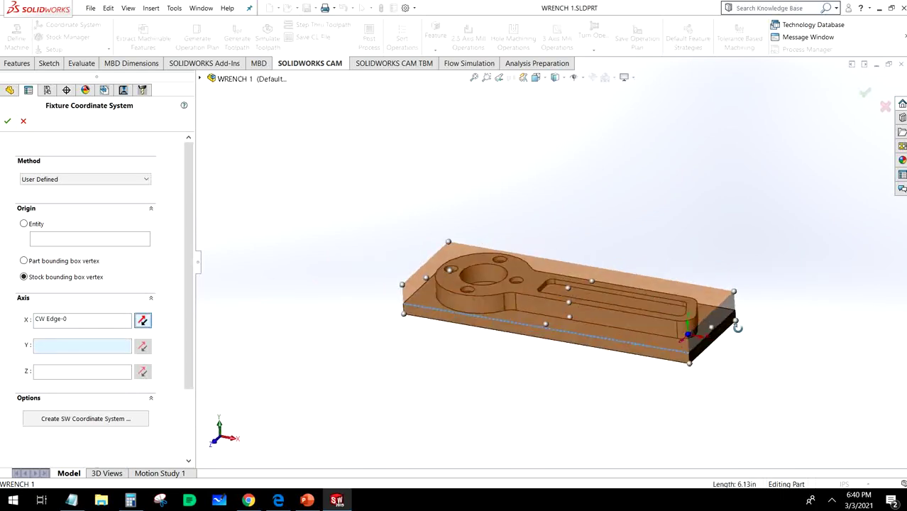
pyautogui.scroll(-5, 715, 371)
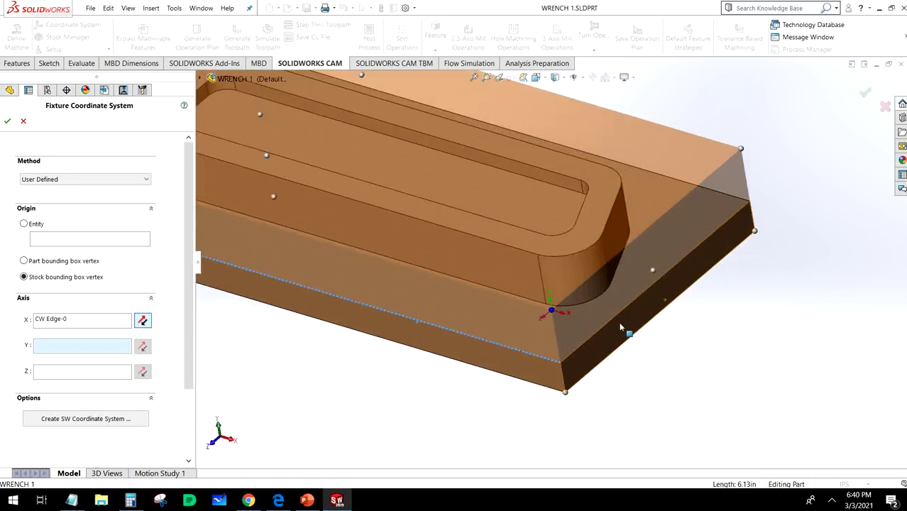
pyautogui.click(617, 324)
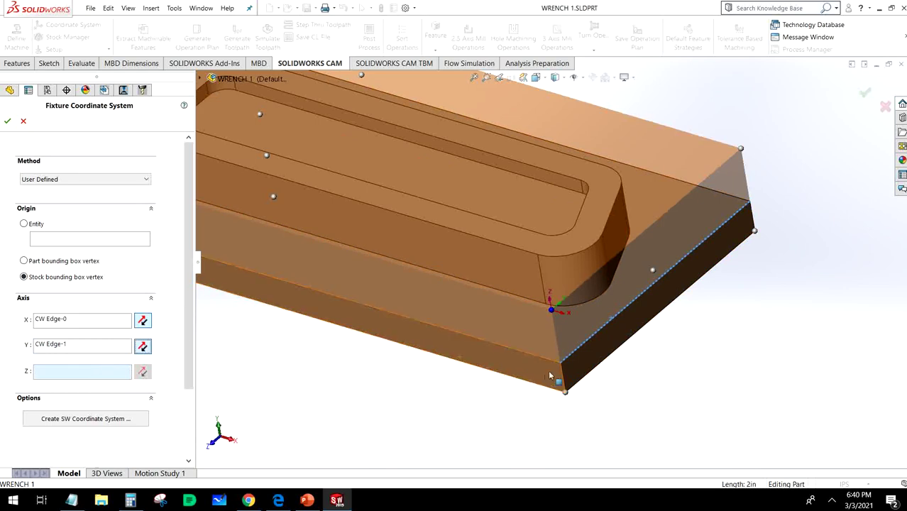
# - Check the axes from front and tilted views, then confirm the fixture coordinate system
pyautogui.scroll(3, 553, 262)
pyautogui.scroll(5, 503, 348)
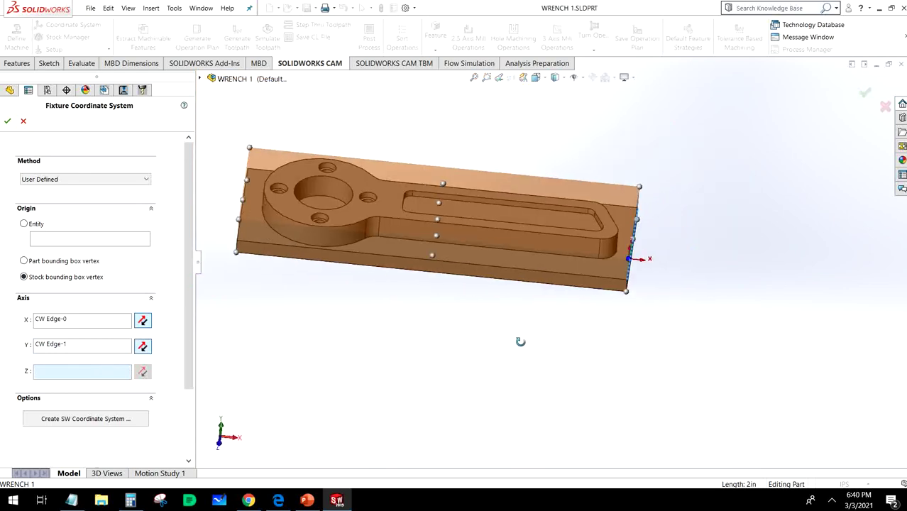
pyautogui.moveTo(516, 338); pyautogui.dragTo(522, 293, button='middle')
pyautogui.scroll(-5, 624, 302)
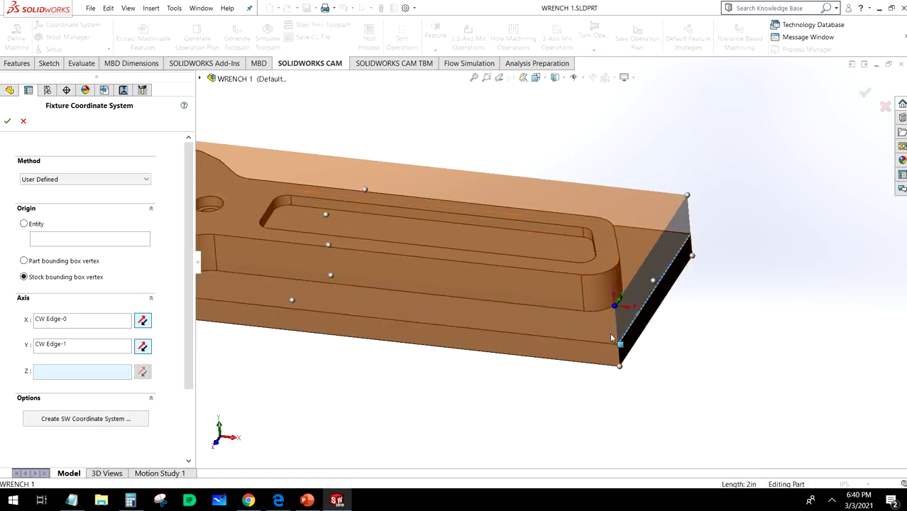
pyautogui.scroll(2, 546, 284)
pyautogui.hotkey('ctrl', '1')
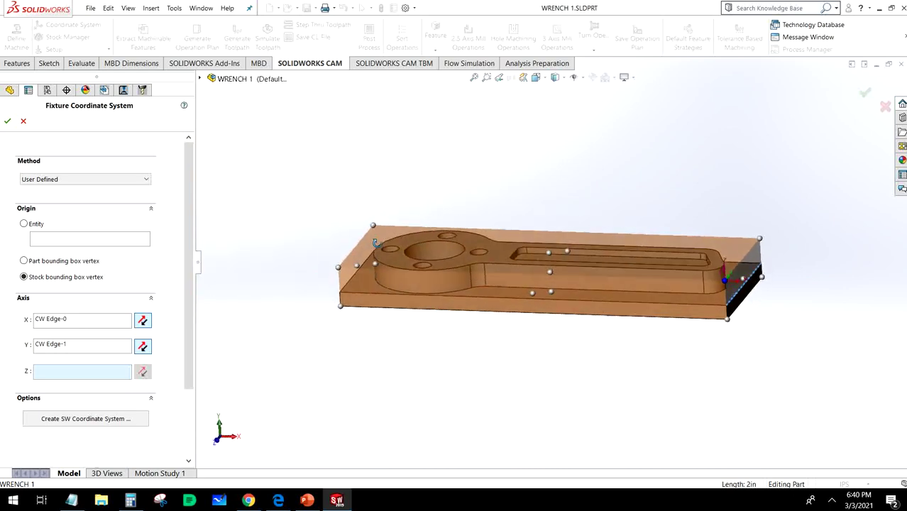
pyautogui.moveTo(395, 217); pyautogui.dragTo(381, 248, button='middle')
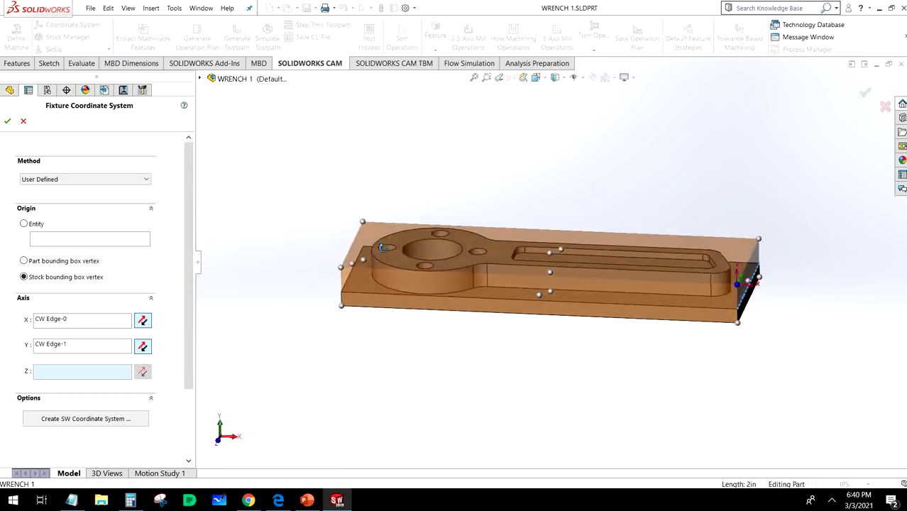
pyautogui.click(7, 121)
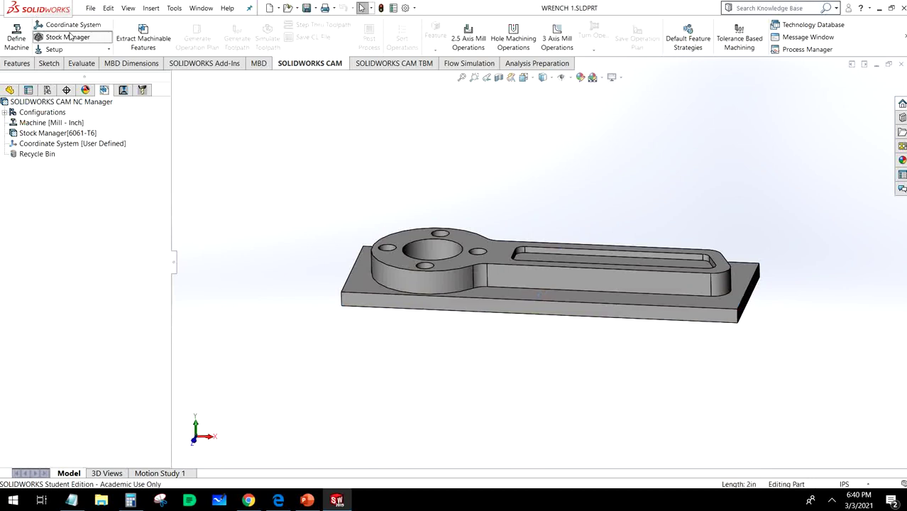
# - In Stock Manager, keep FCS as the coordinate system and set the Z+ offset to 0
pyautogui.click(69, 36)
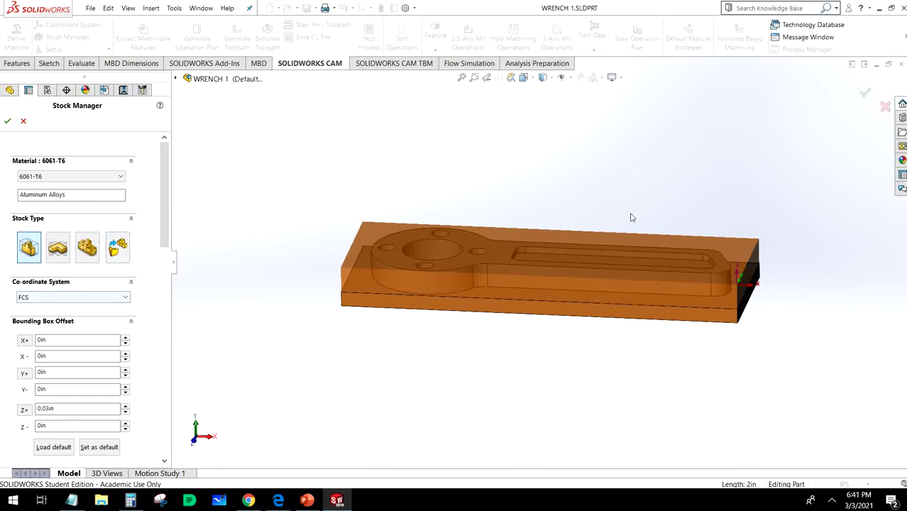
pyautogui.click(43, 298)
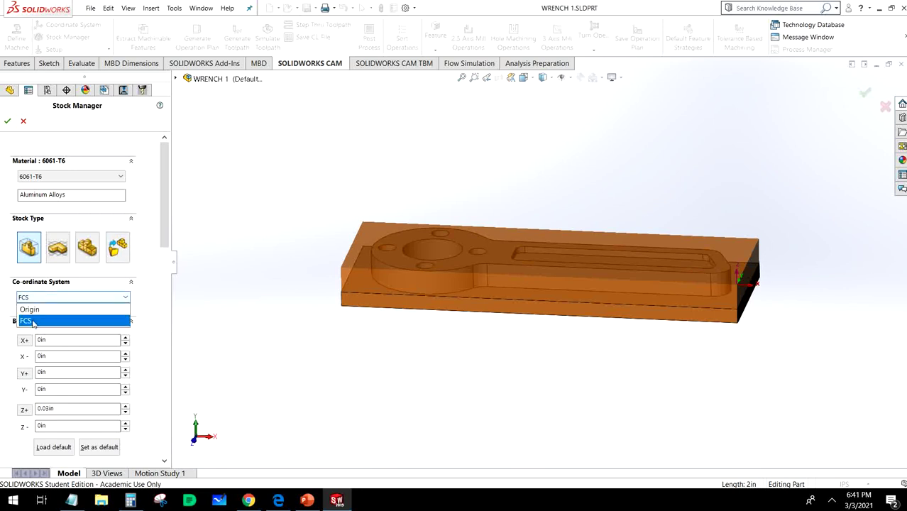
pyautogui.click(32, 323)
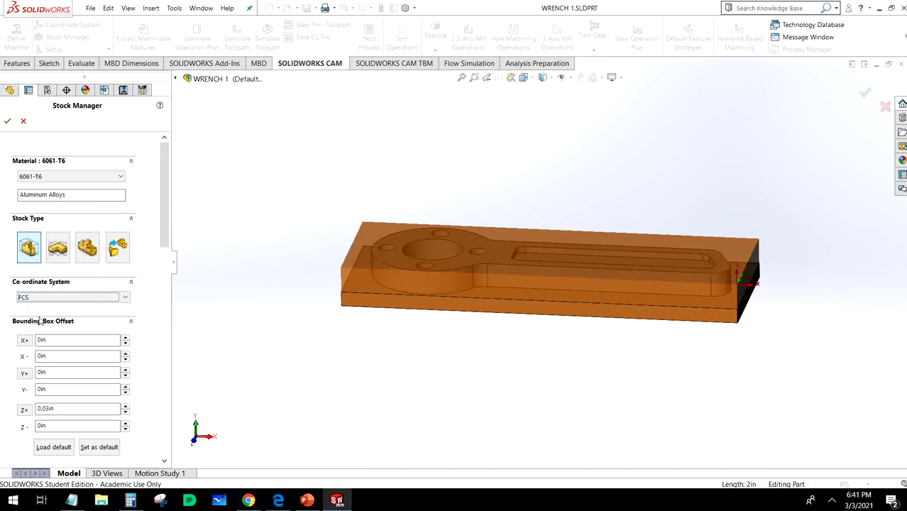
pyautogui.scroll(-3, 95, 332)
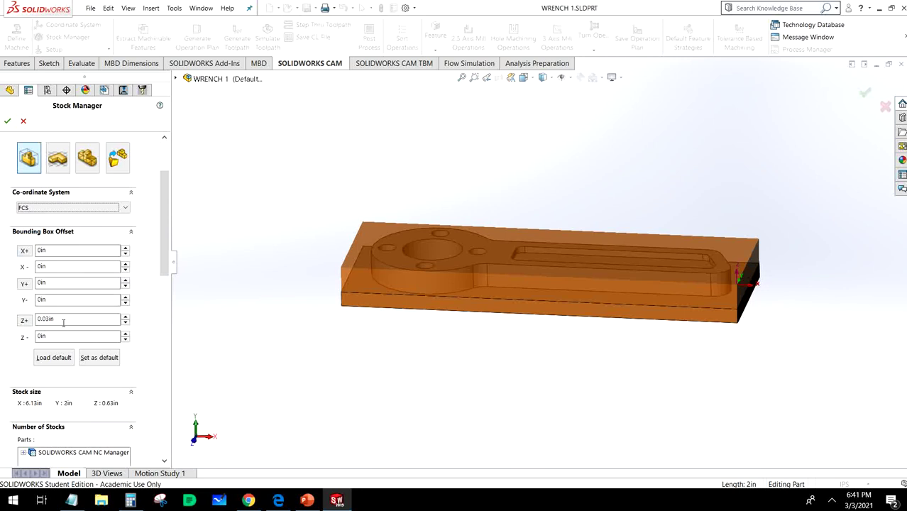
pyautogui.doubleClick(36, 319)
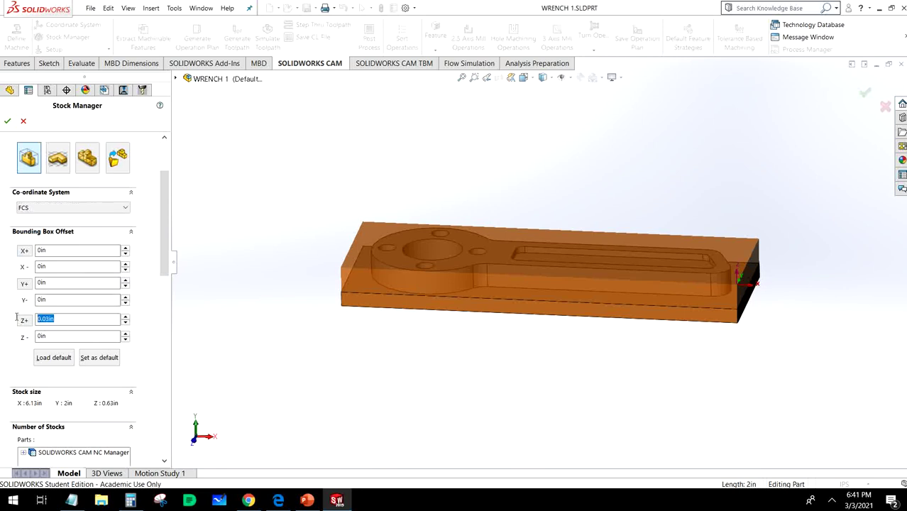
pyautogui.write('0.025')
pyautogui.moveTo(80, 317); pyautogui.dragTo(19, 313)
pyautogui.write('0')
pyautogui.press('Return')
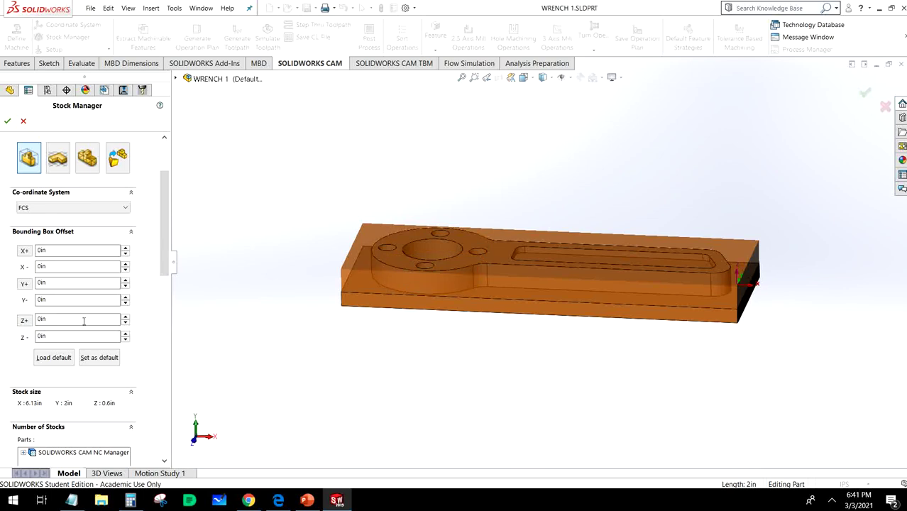
# - Compute 5/8 in Calculator, then close it
pyautogui.click(130, 500)
pyautogui.write('5/8')
pyautogui.press('Return')
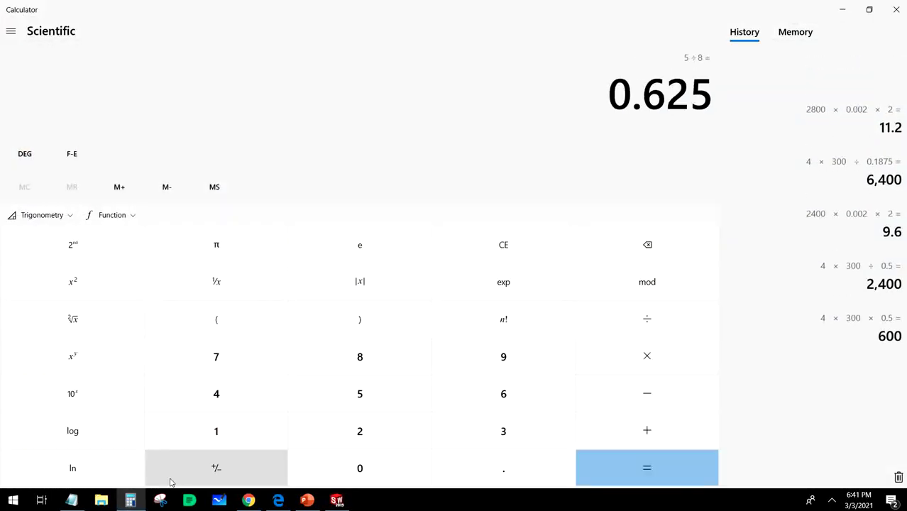
pyautogui.click(894, 12)
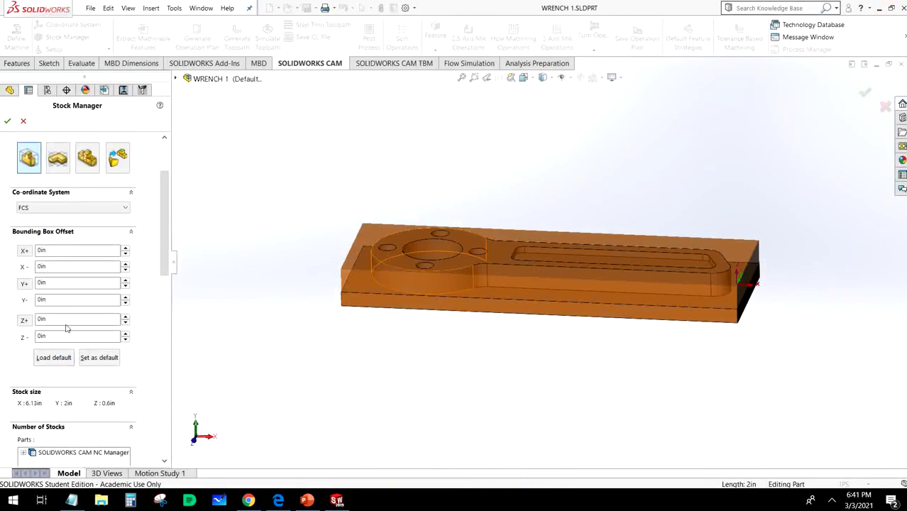
# - Set the Z+ stock offset to 0.03in, making the stock 0.63in tall, and accept
pyautogui.moveTo(66, 320); pyautogui.dragTo(10, 323)
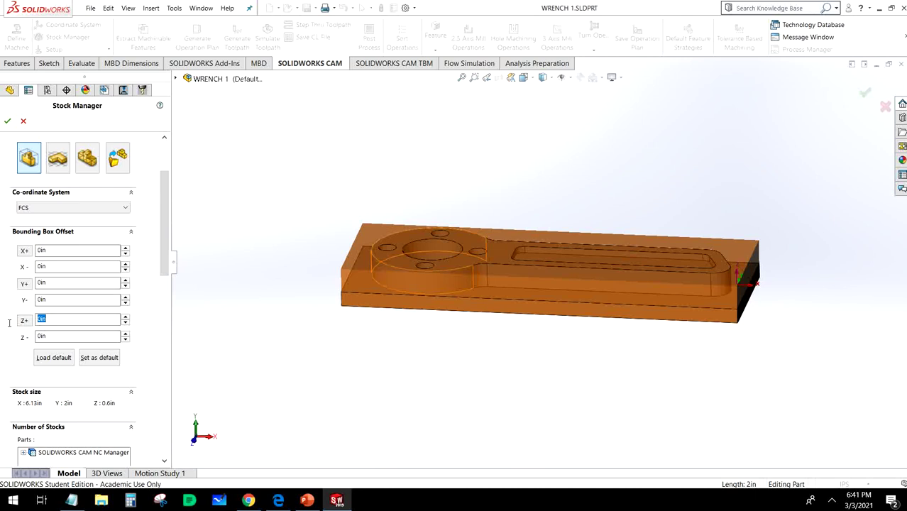
pyautogui.write('0.03')
pyautogui.press('Return')
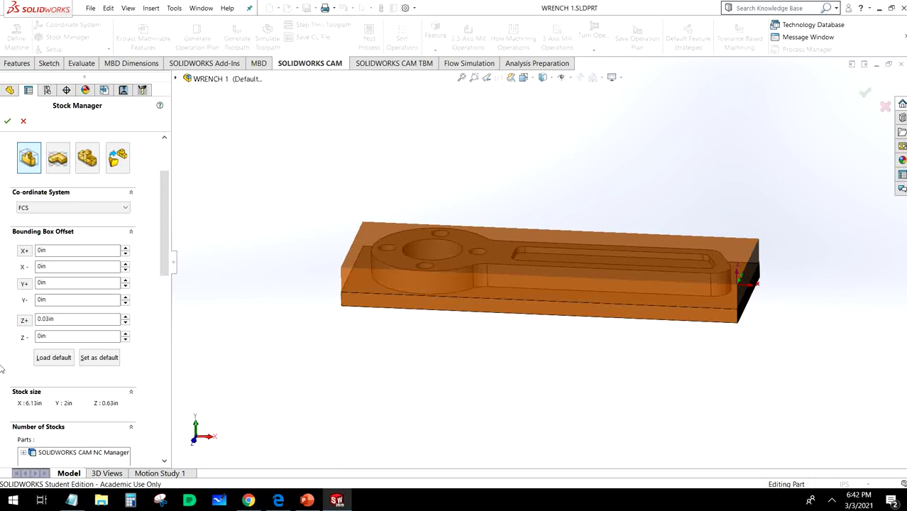
pyautogui.click(8, 122)
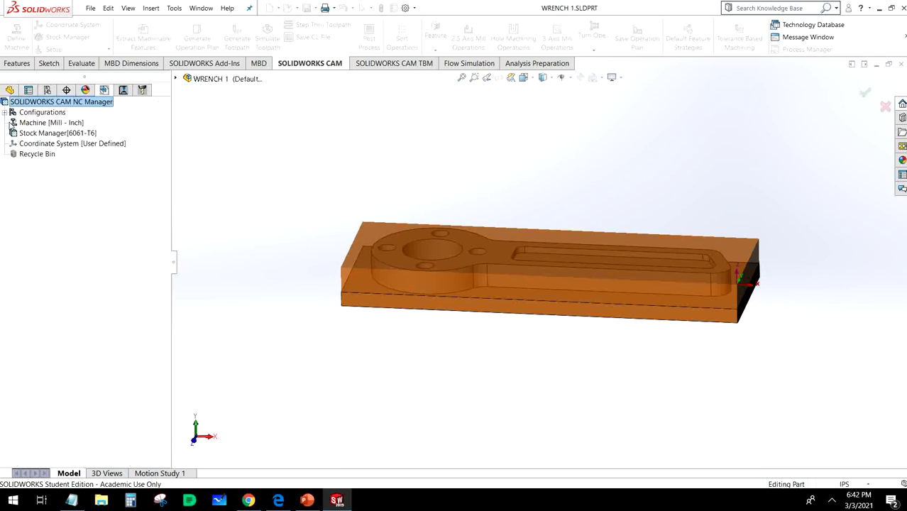
# - Create a mill setup on the wrench's top face and extract its machinable features
pyautogui.click(60, 51)
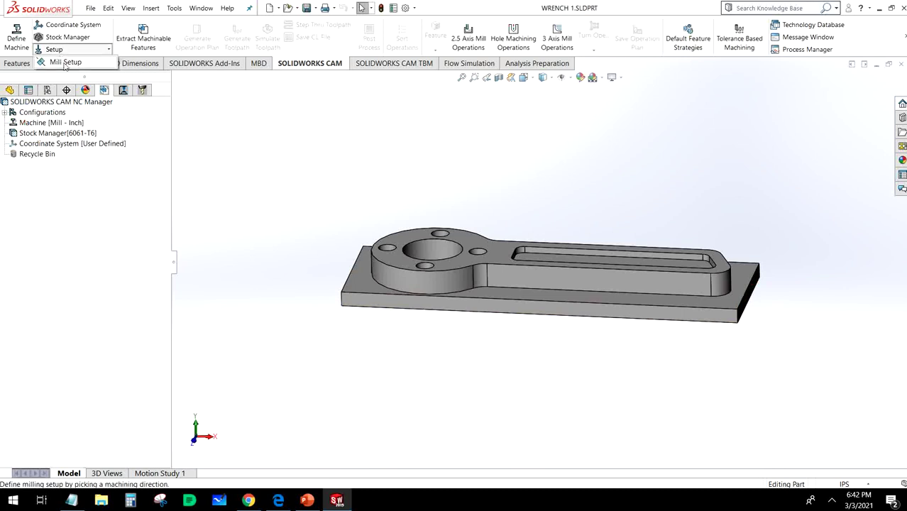
pyautogui.click(64, 61)
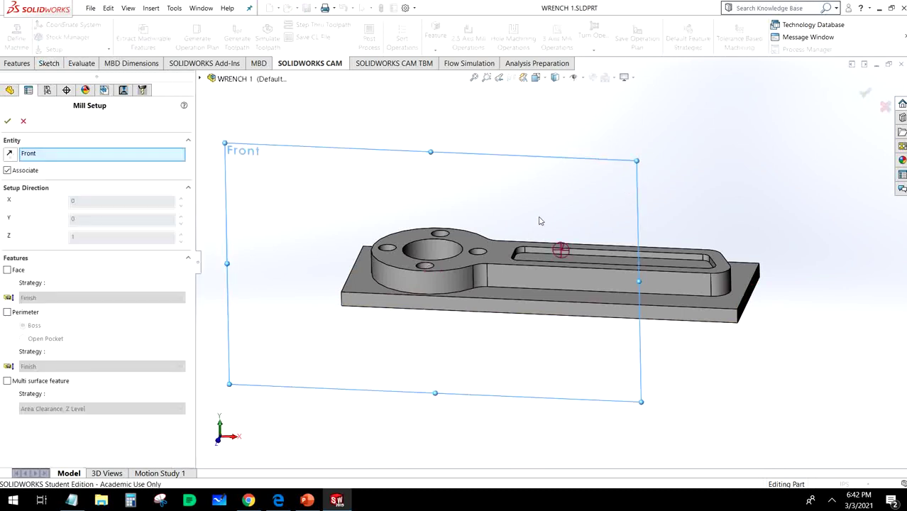
pyautogui.click(501, 248)
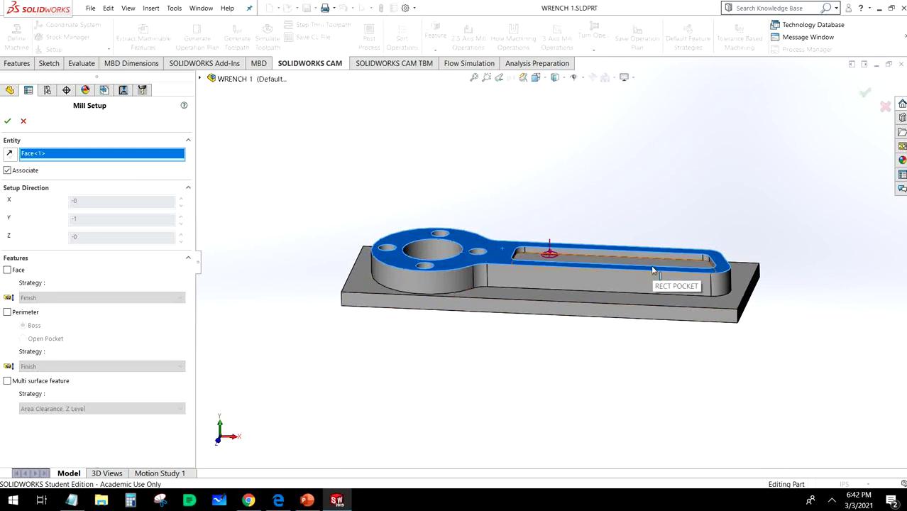
pyautogui.click(8, 122)
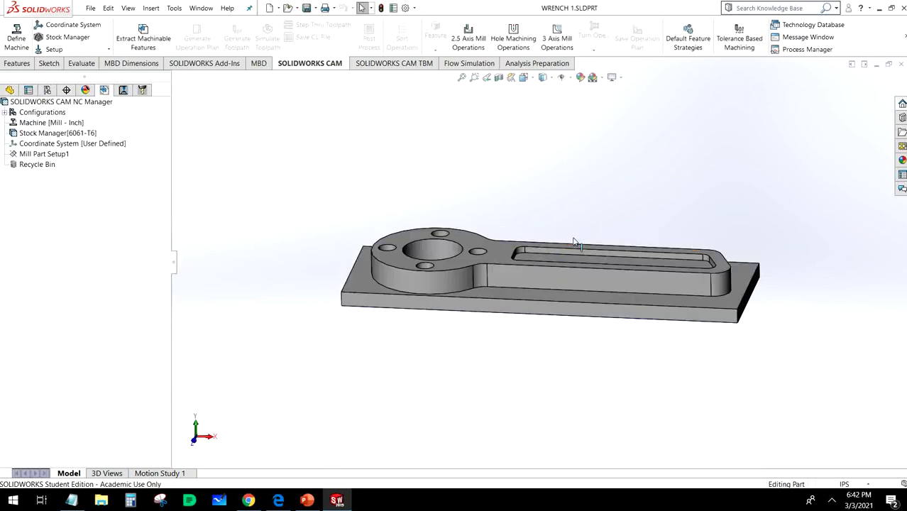
pyautogui.click(143, 37)
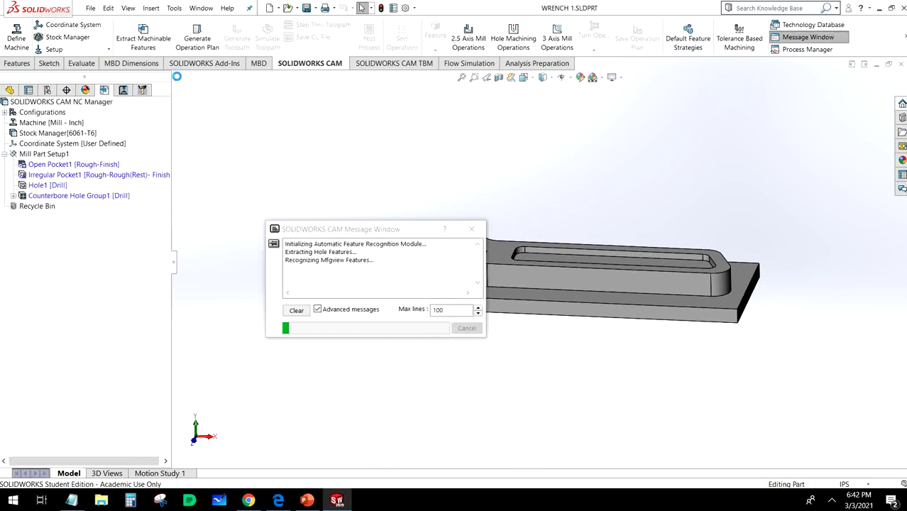
# - Generate the operation plan and toolpaths for all extracted features, dismissing the message windows
pyautogui.click(471, 228)
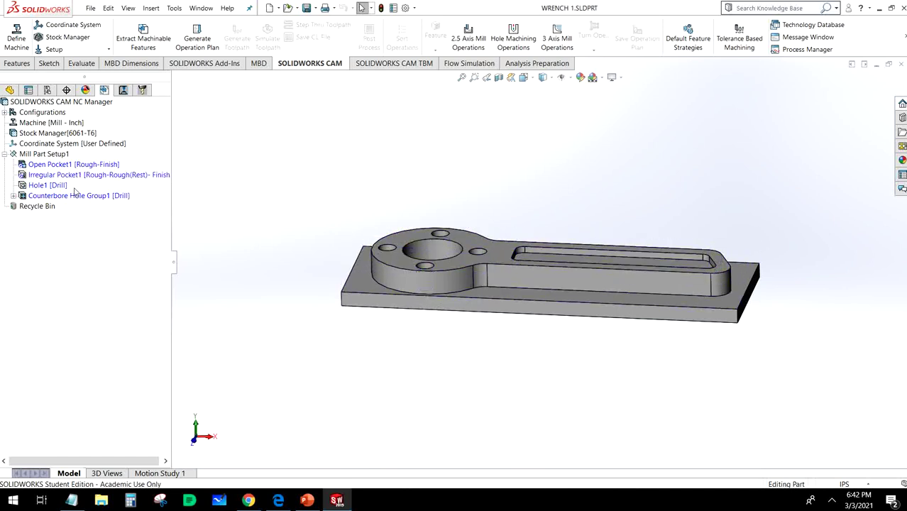
pyautogui.click(198, 41)
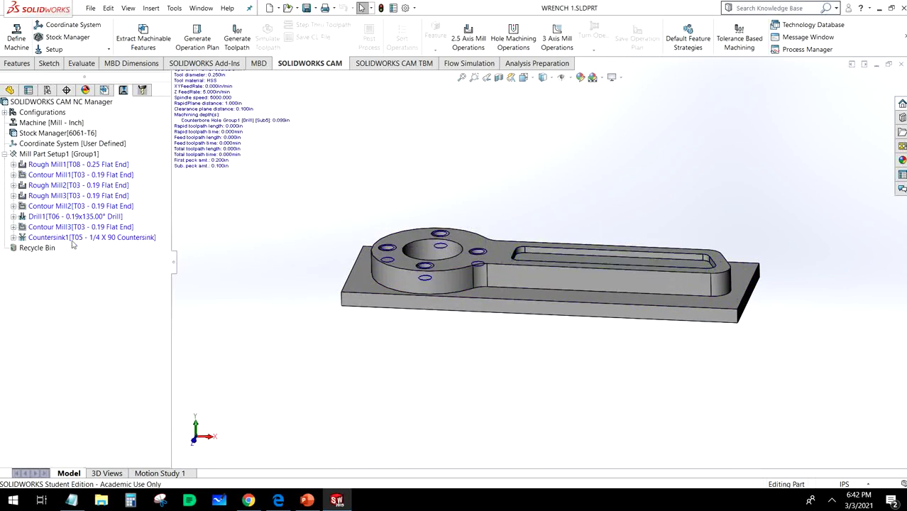
pyautogui.click(237, 43)
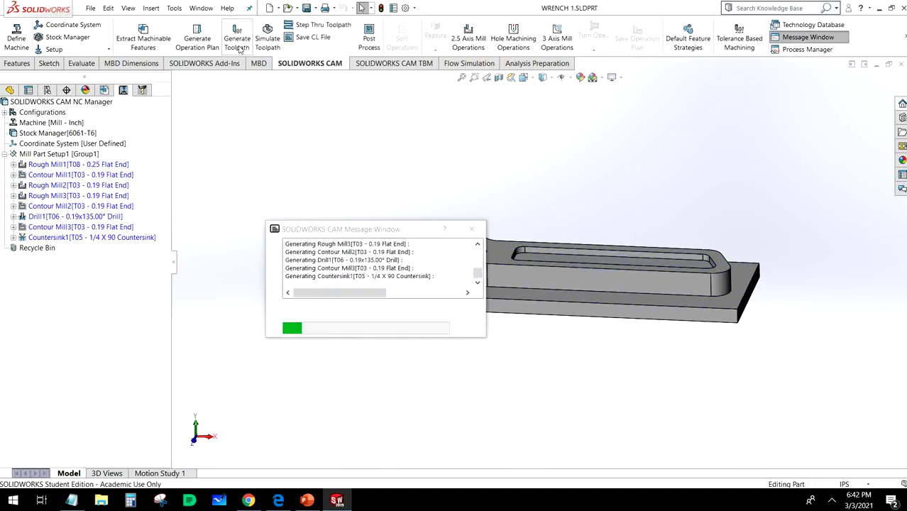
pyautogui.click(473, 228)
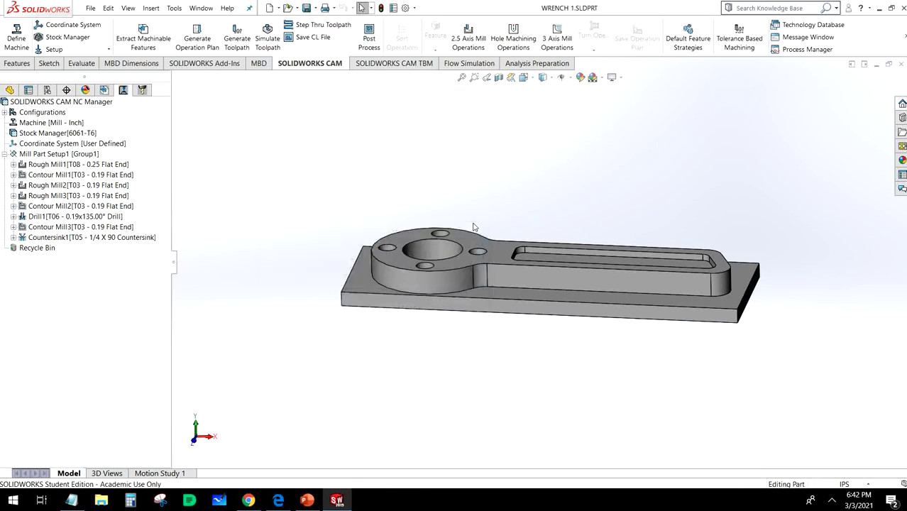
pyautogui.click(268, 32)
# - Play the full machining simulation through Countersink1, inspect it edge-on, and exit
pyautogui.click(70, 190)
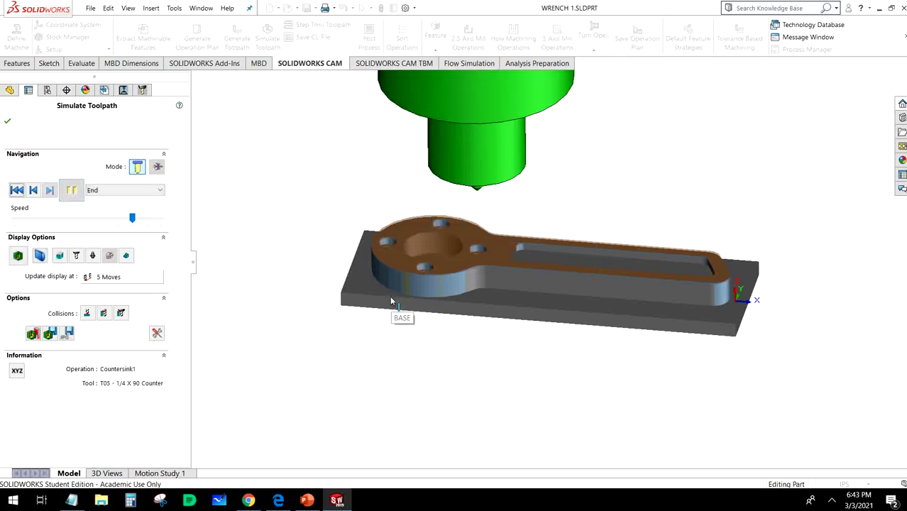
pyautogui.scroll(-6, 383, 294)
pyautogui.moveTo(506, 313); pyautogui.dragTo(513, 352, button='middle')
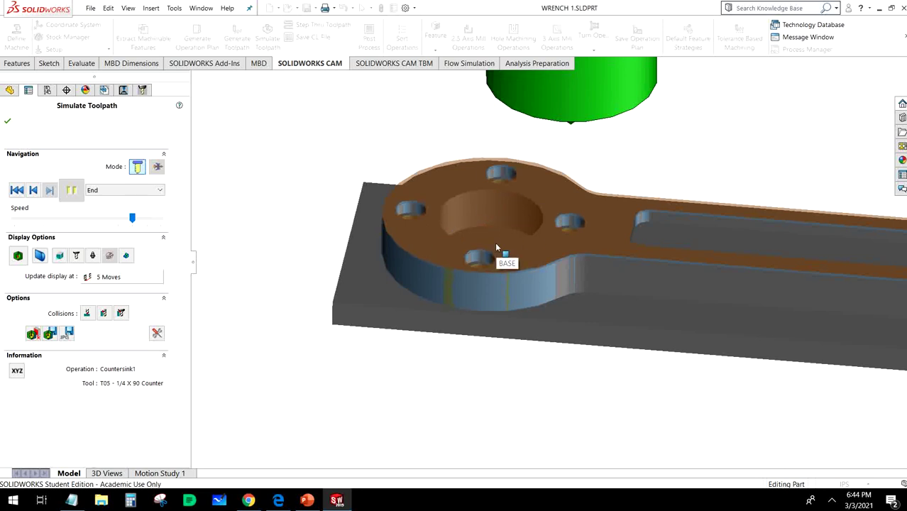
pyautogui.click(8, 122)
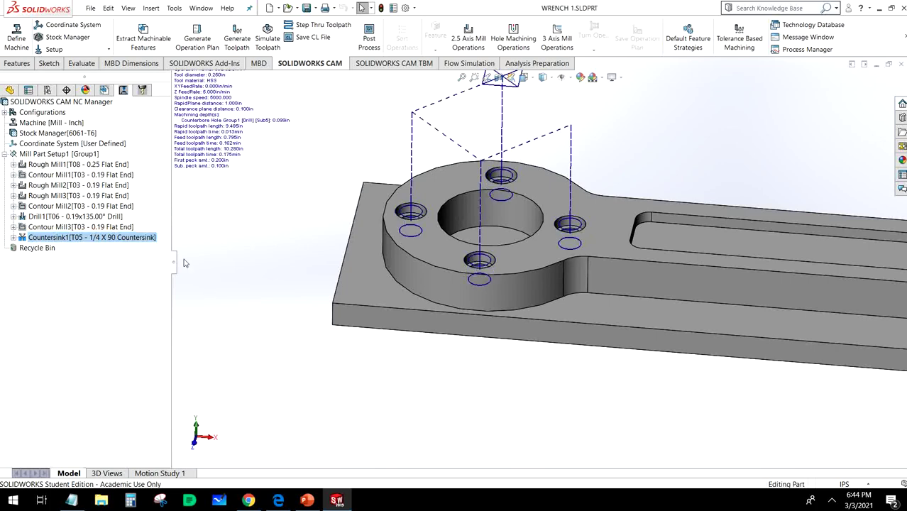
# - Edit Rough Mill1 to use the 1/2 EM CRB 2FL 1 LOC flat end mill and its holder
pyautogui.click(78, 164)
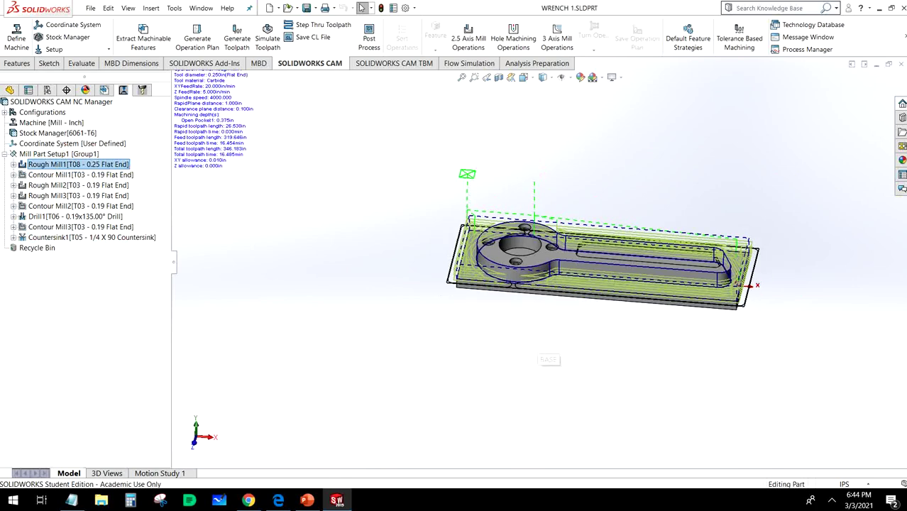
pyautogui.scroll(-2, 679, 261)
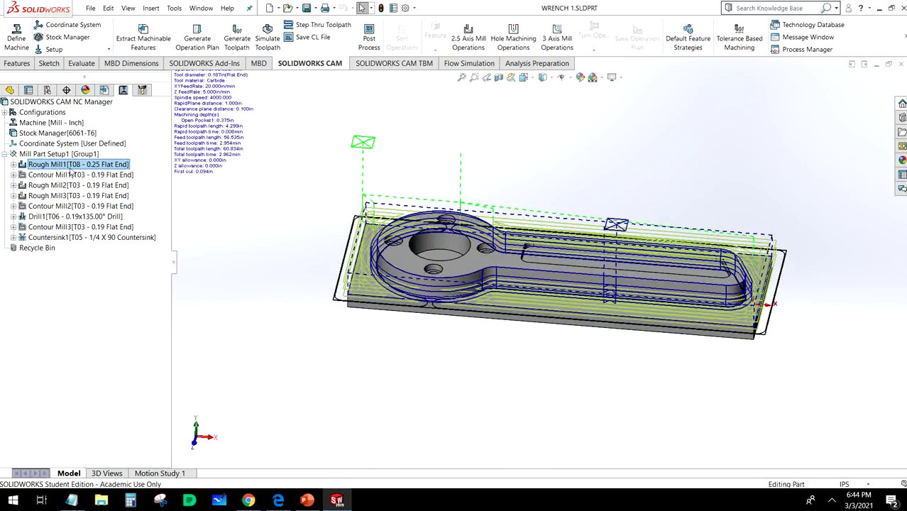
pyautogui.rightClick(128, 164)
pyautogui.click(163, 169)
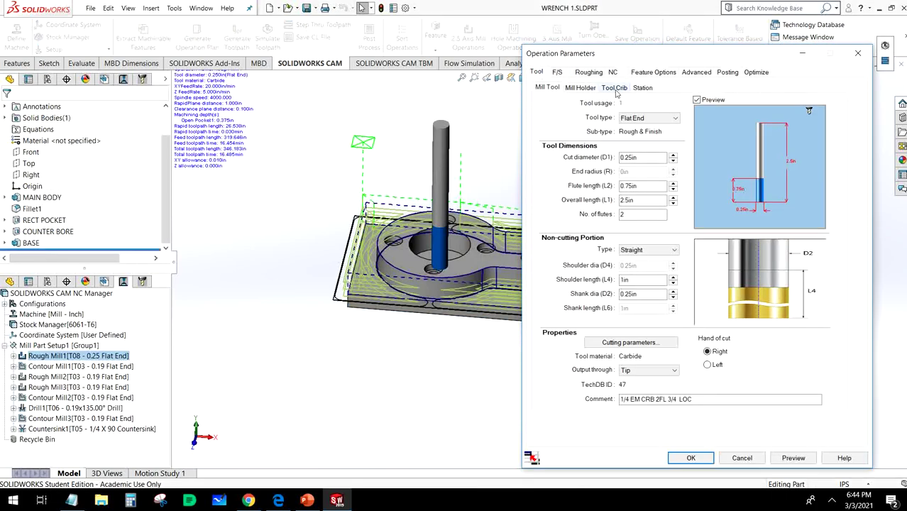
pyautogui.click(615, 88)
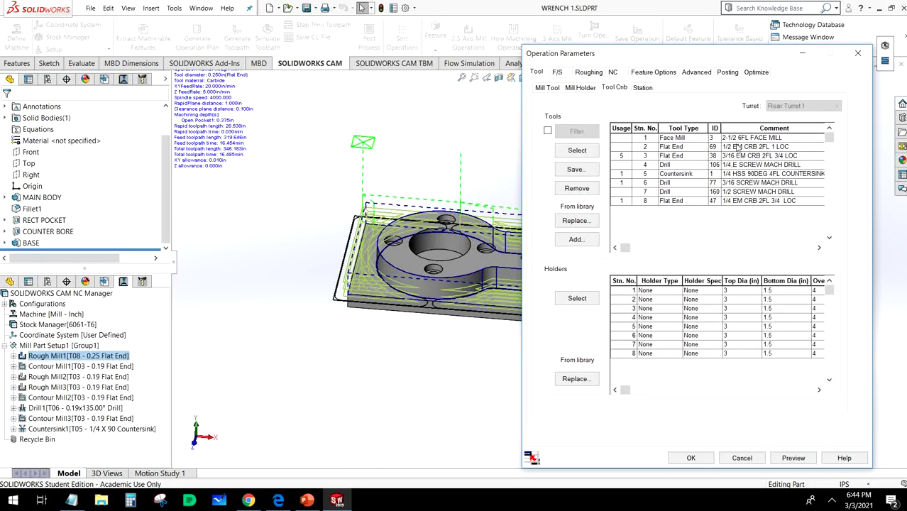
pyautogui.click(738, 147)
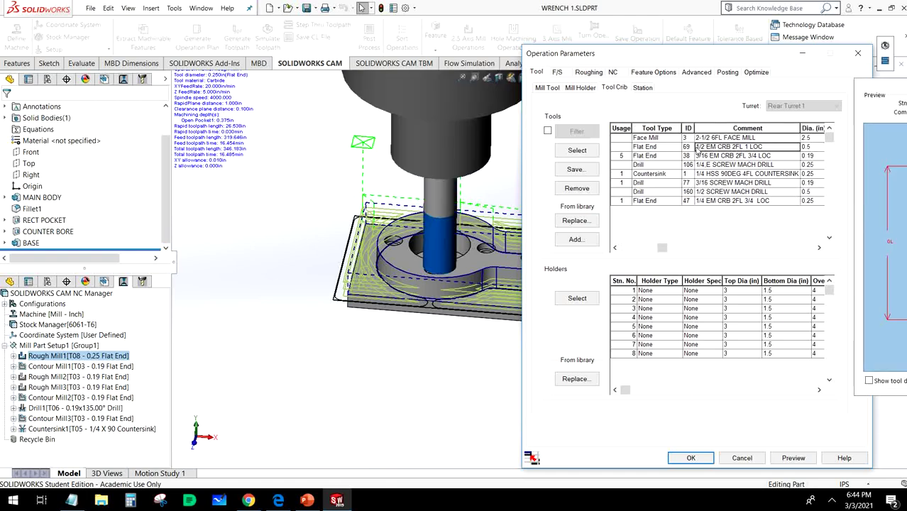
pyautogui.click(593, 152)
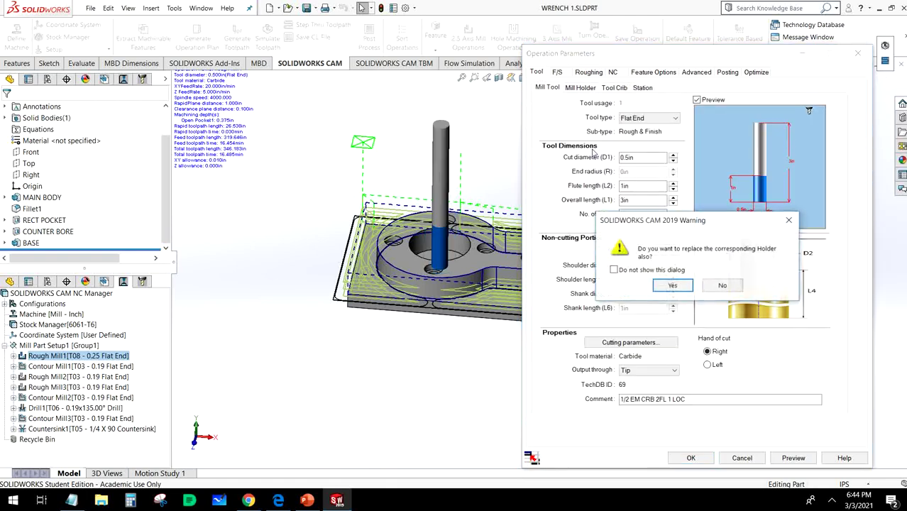
pyautogui.click(659, 285)
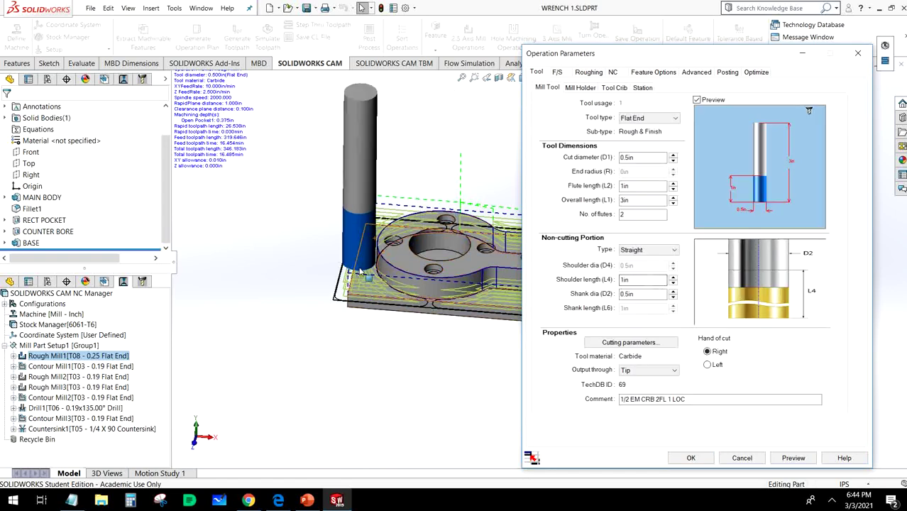
pyautogui.click(557, 71)
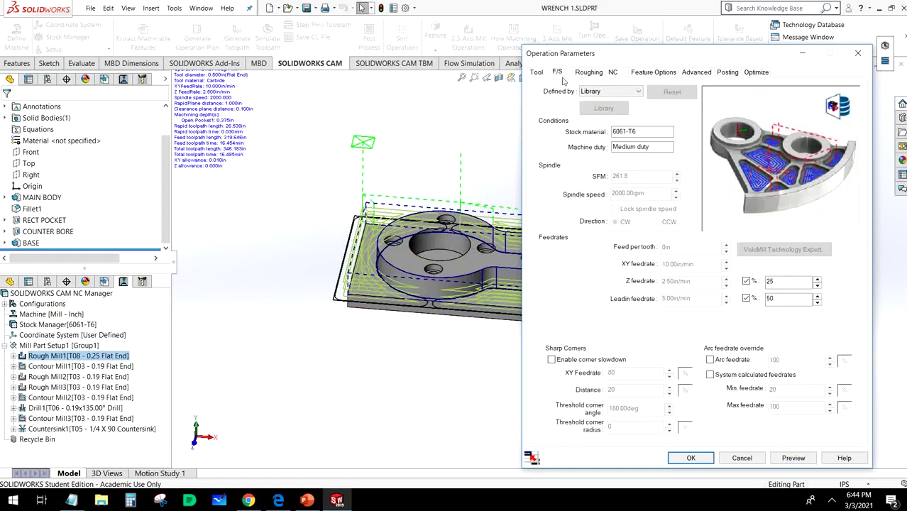
# - Define Rough Mill1's feeds and speeds by operation: 2400 rpm spindle speed, 10 in/min XY feedrate
pyautogui.click(587, 92)
pyautogui.click(594, 104)
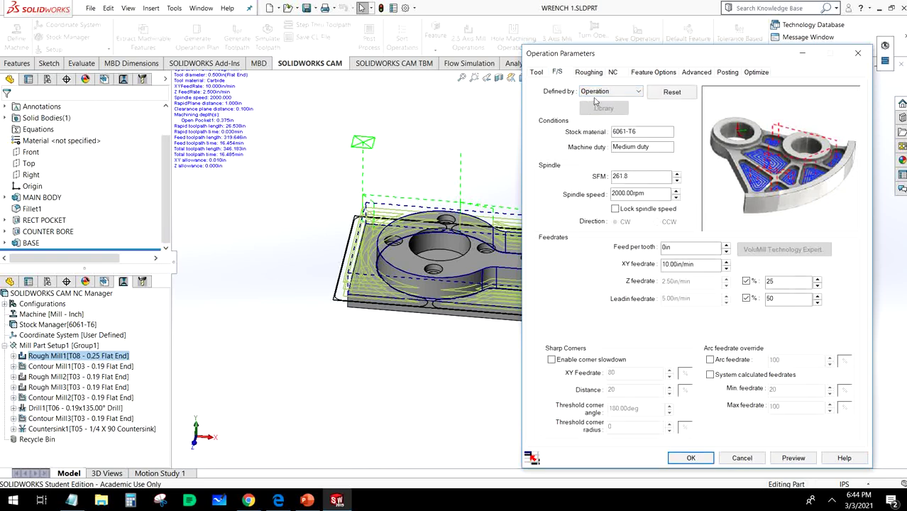
pyautogui.doubleClick(638, 193)
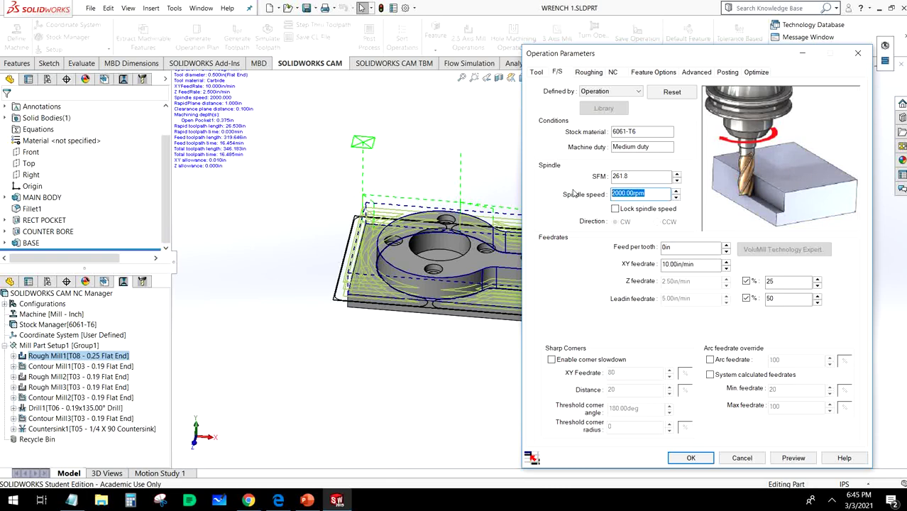
pyautogui.write('2400')
pyautogui.click(695, 247)
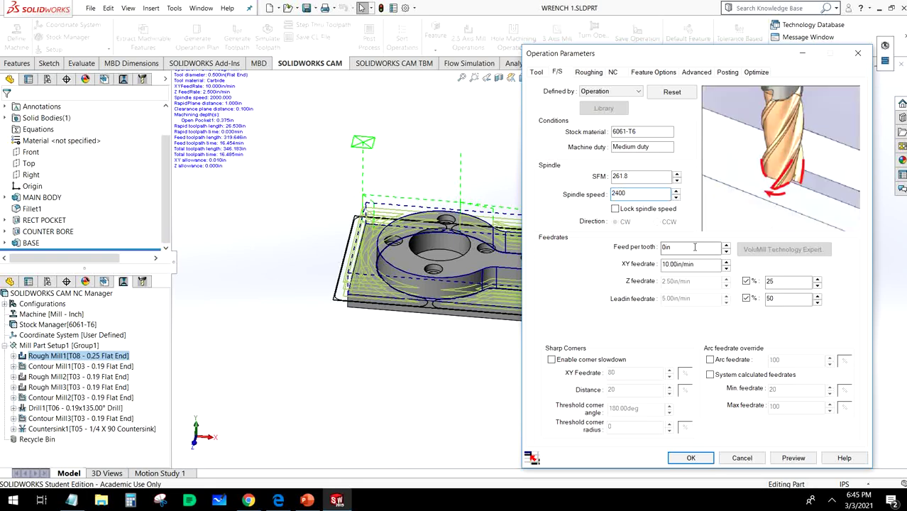
pyautogui.press('Tab')
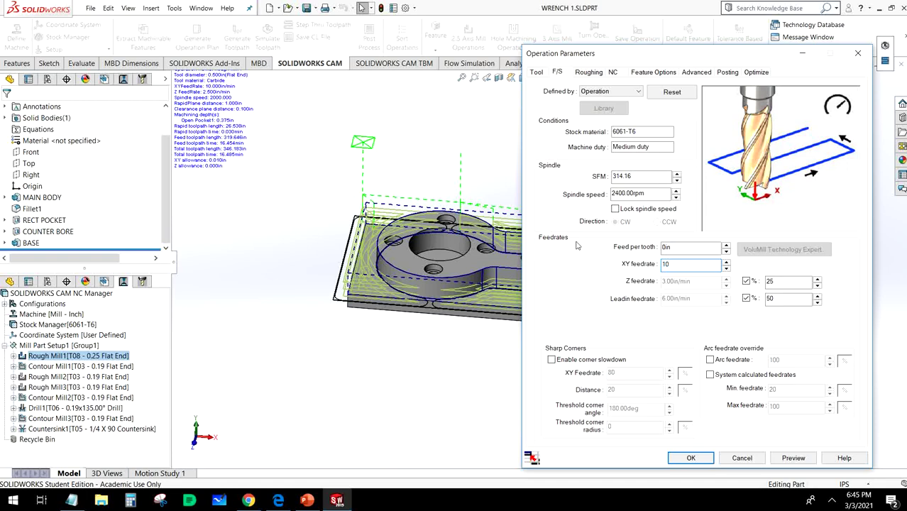
pyautogui.click(685, 247)
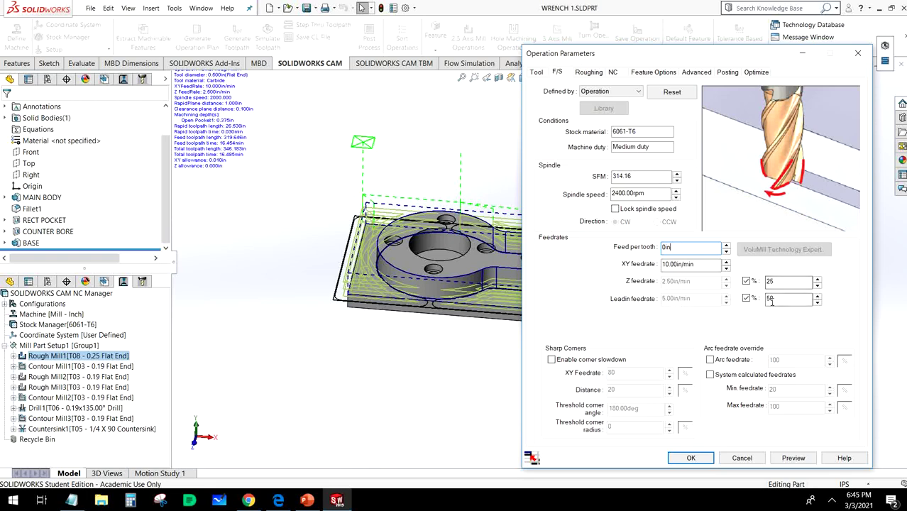
pyautogui.click(589, 73)
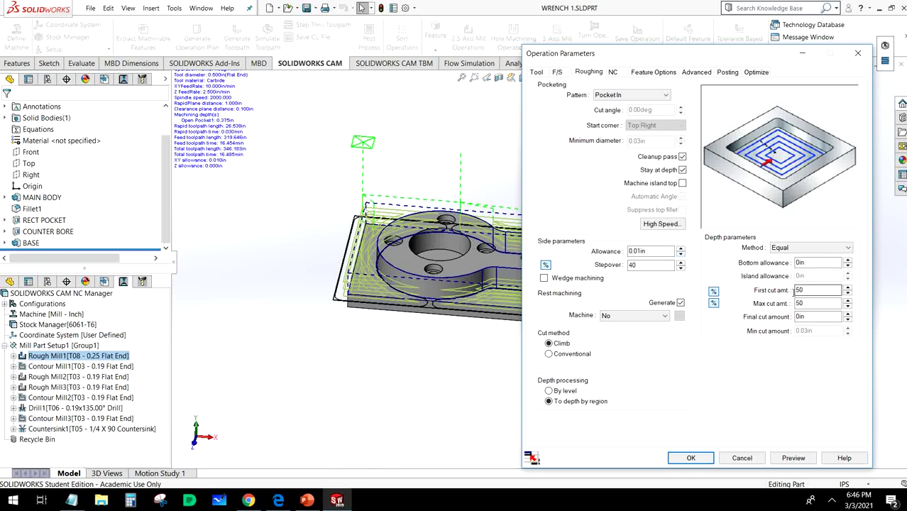
# - Switch Rough Mill1's first and max cut amounts from percent to inches, both 0.05 in
pyautogui.click(714, 291)
pyautogui.click(714, 303)
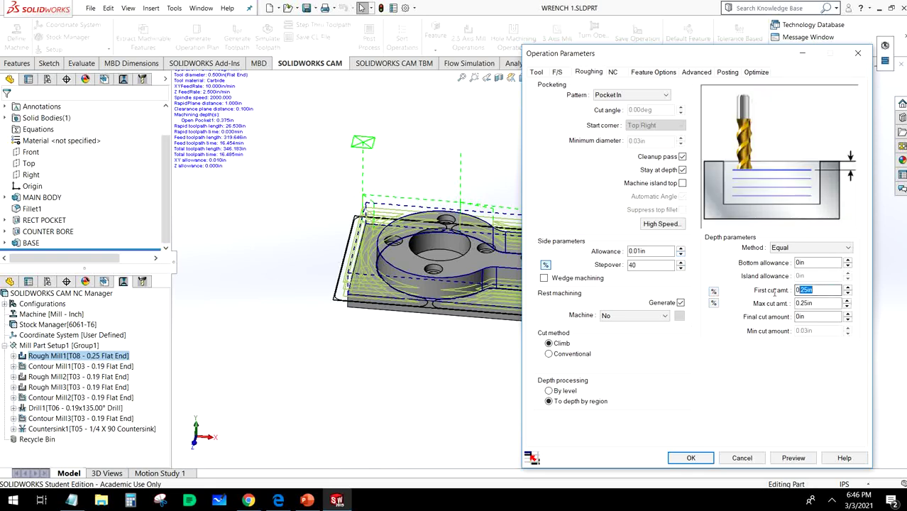
pyautogui.press('BackSpace')
pyautogui.write('.050')
pyautogui.press('Tab')
pyautogui.write('.05')
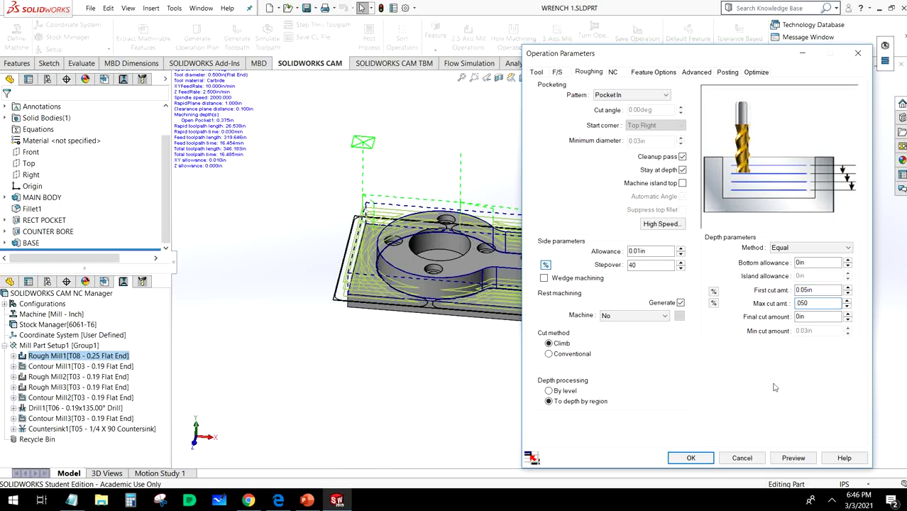
# - Shorten Rough Mill1's rapid plane distance and accept the changes to regenerate toolpaths
pyautogui.click(616, 72)
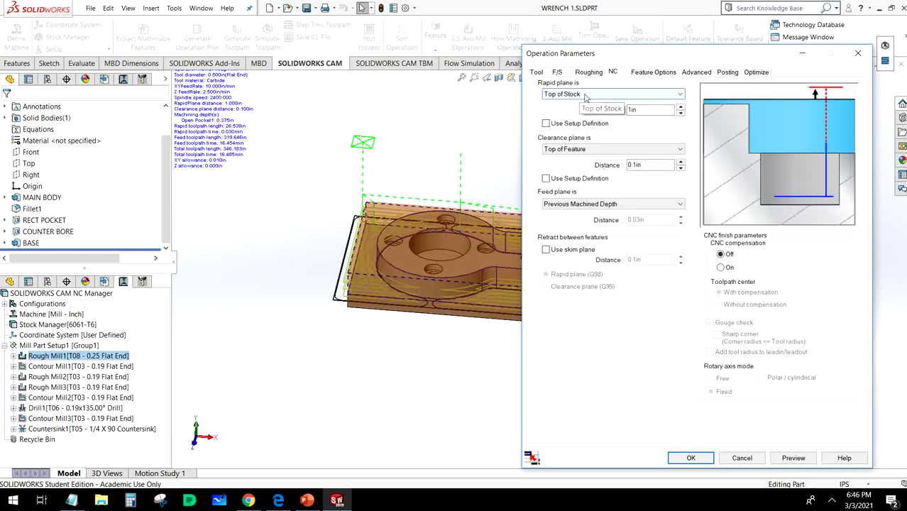
pyautogui.doubleClick(659, 110)
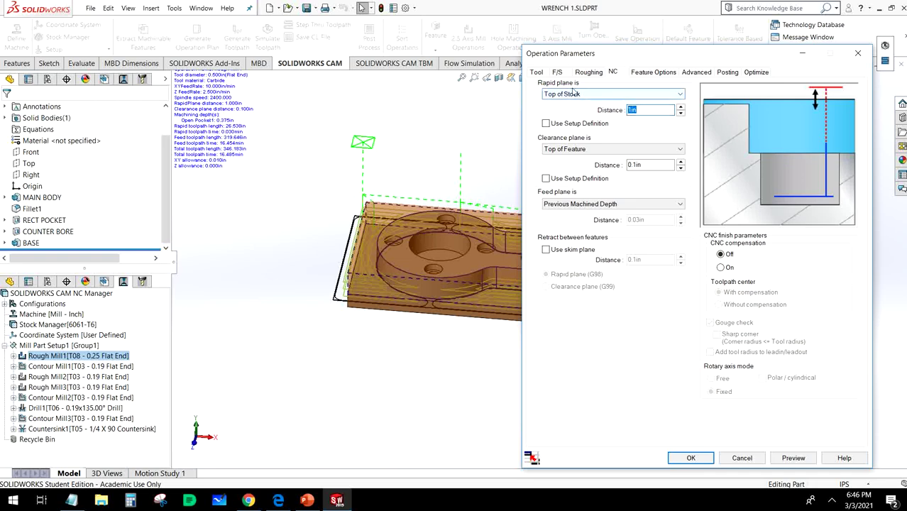
pyautogui.press('BackSpace')
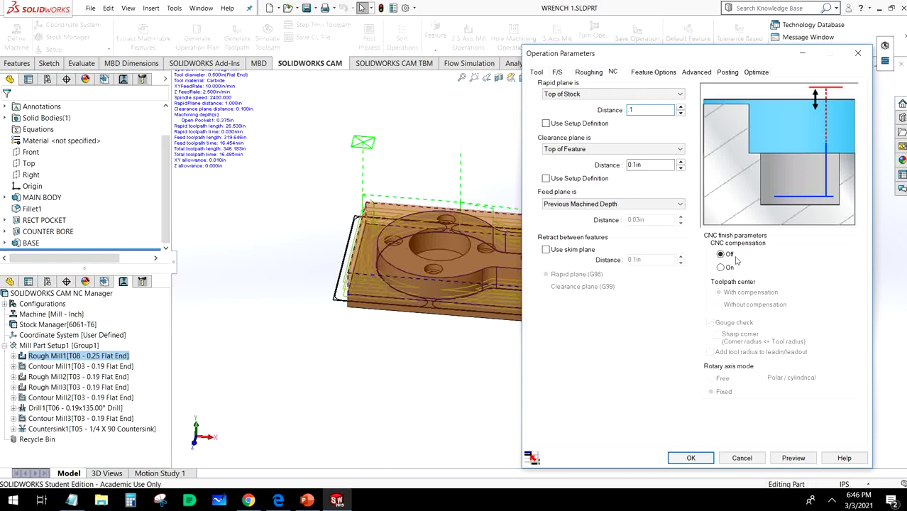
pyautogui.moveTo(729, 268)
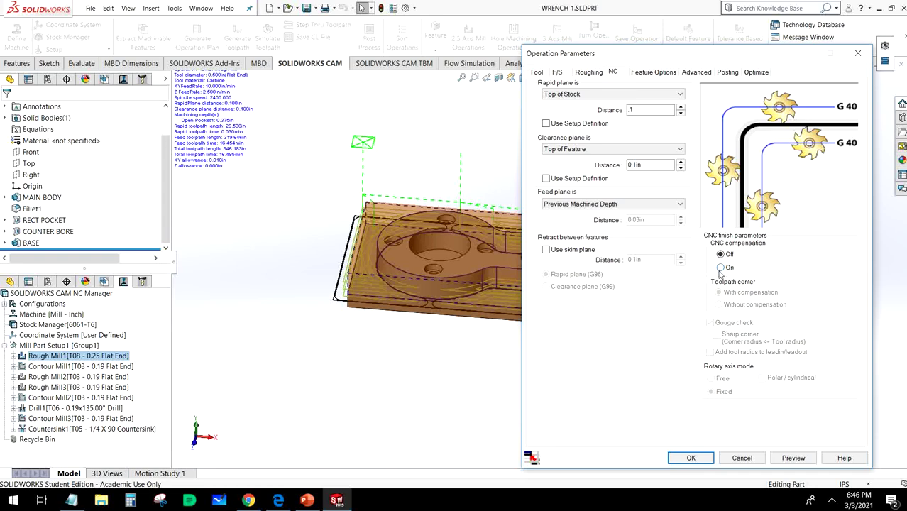
pyautogui.click(641, 74)
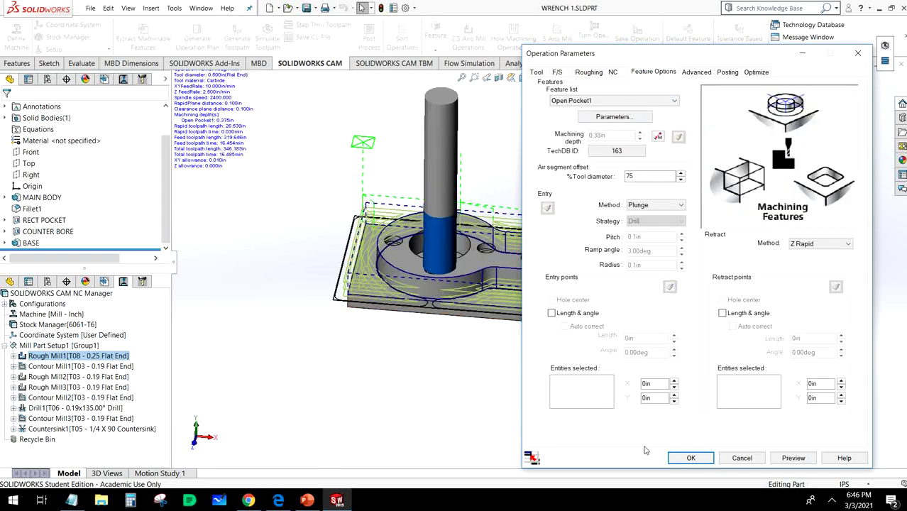
pyautogui.click(690, 458)
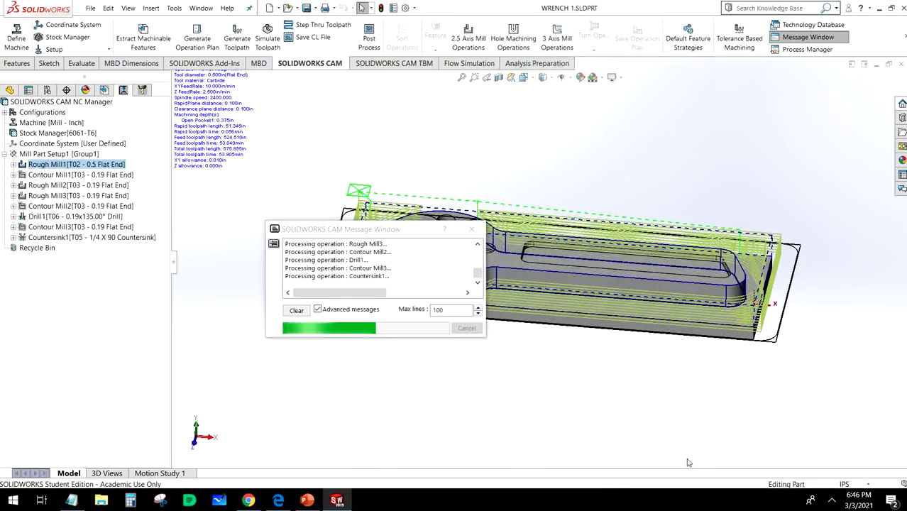
# - Close the message log and run the toolpath simulation at maximum speed to completion
pyautogui.click(472, 229)
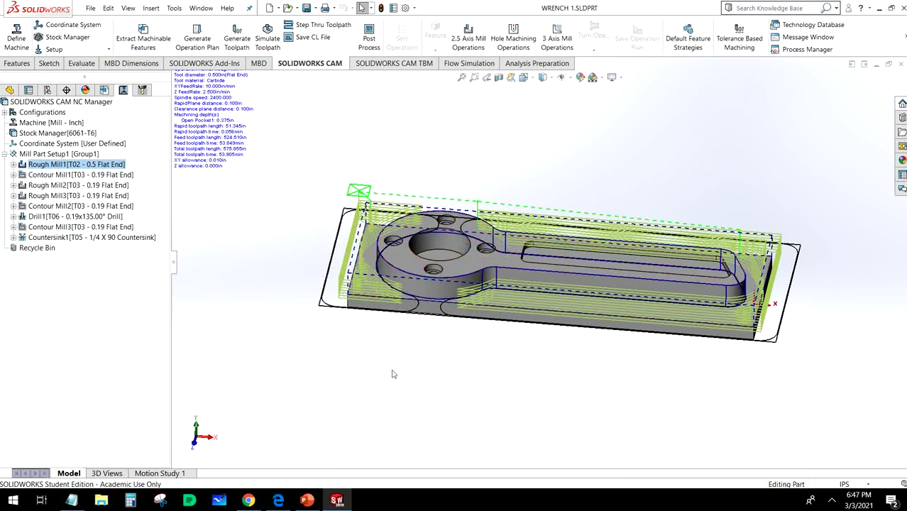
pyautogui.click(239, 44)
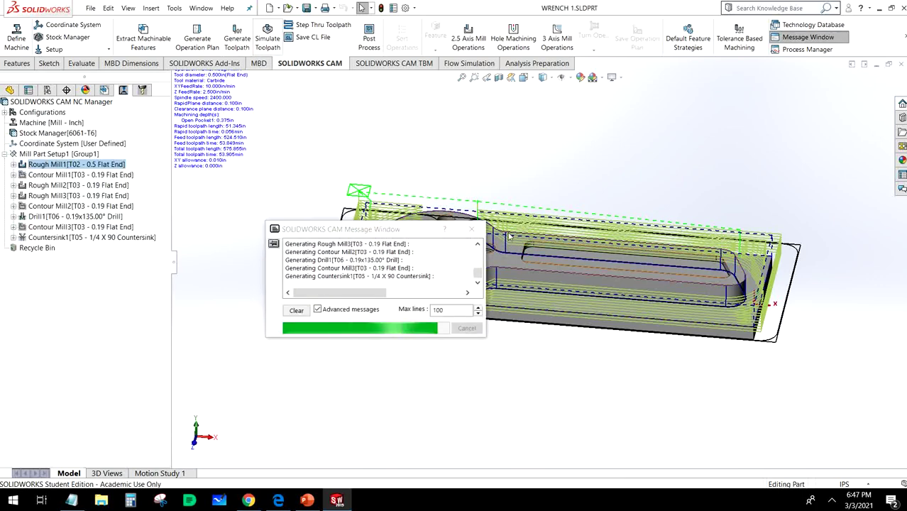
pyautogui.click(472, 230)
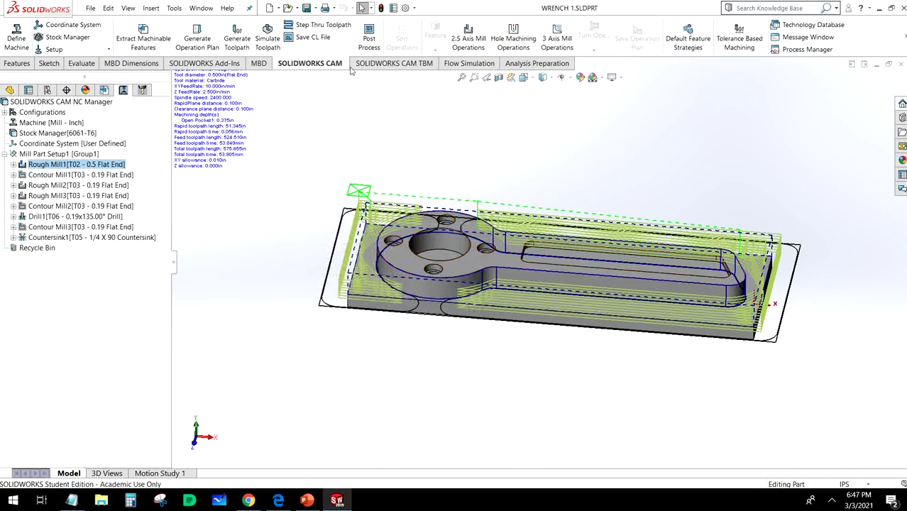
pyautogui.click(261, 39)
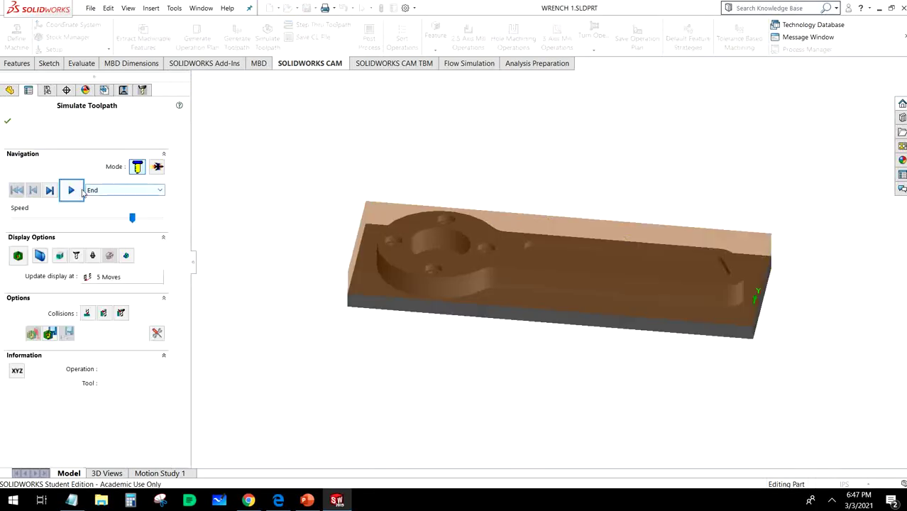
pyautogui.click(80, 189)
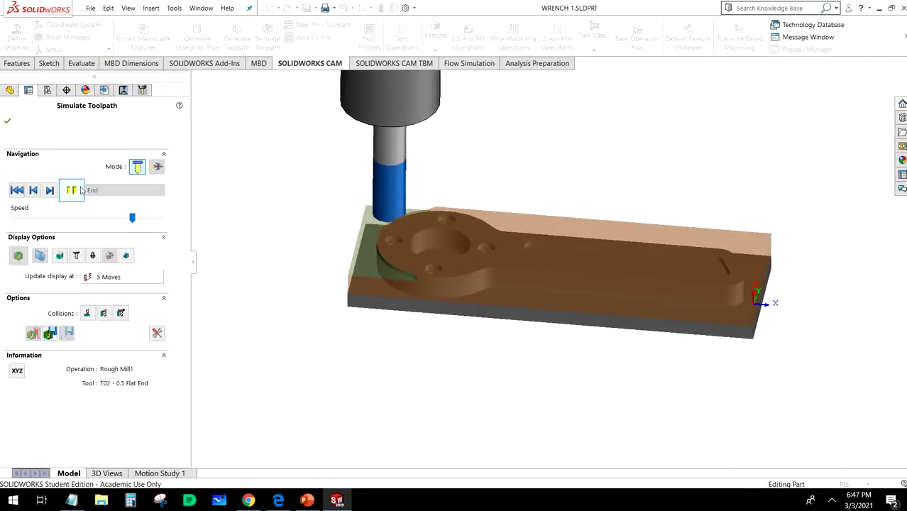
pyautogui.click(141, 223)
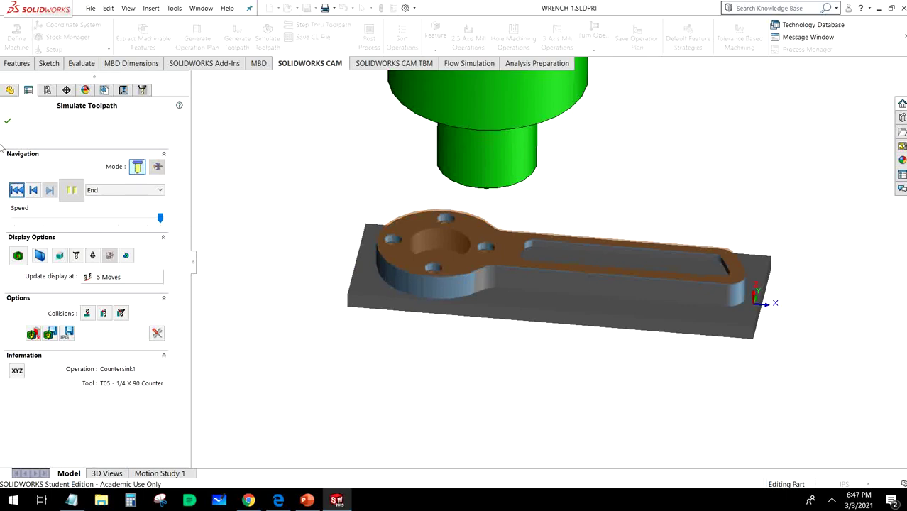
pyautogui.click(7, 121)
# - Edit Contour Mill1's definition and assign the 1/2 in flat end mill from the tool crib
pyautogui.rightClick(91, 175)
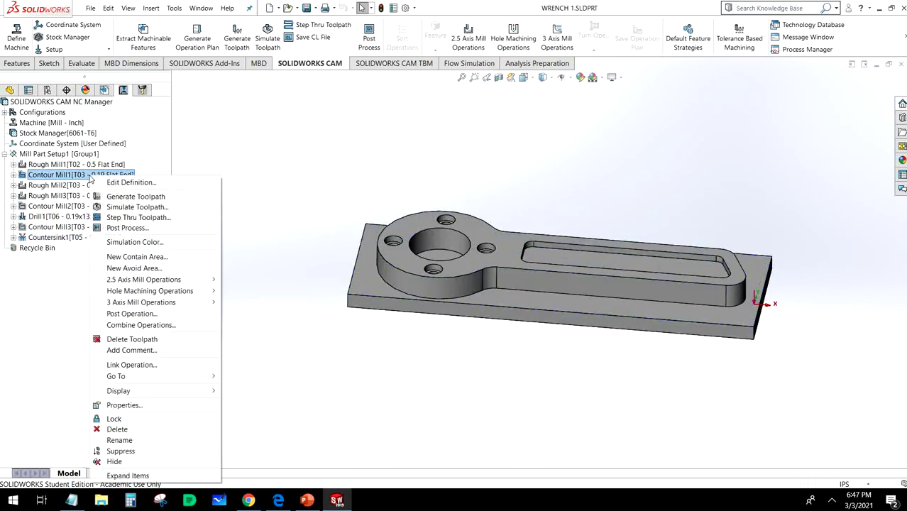
pyautogui.click(107, 183)
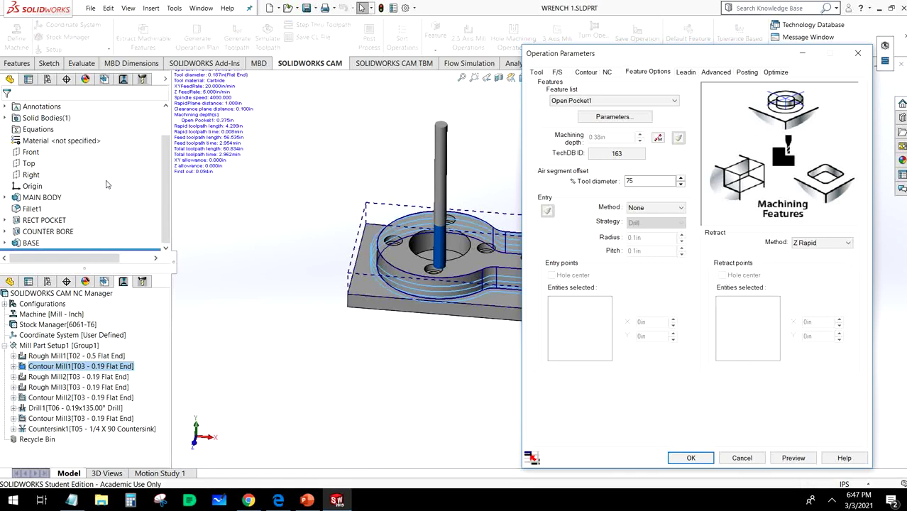
pyautogui.click(537, 73)
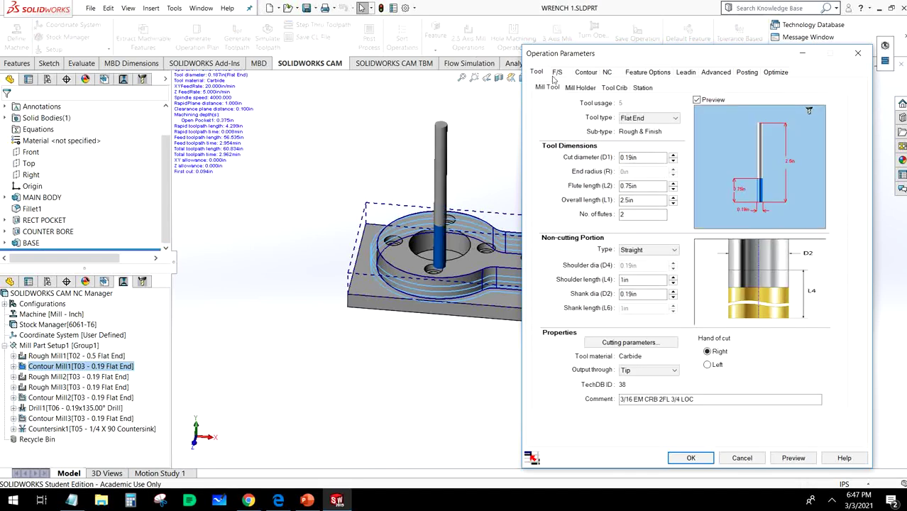
pyautogui.click(614, 88)
pyautogui.click(682, 149)
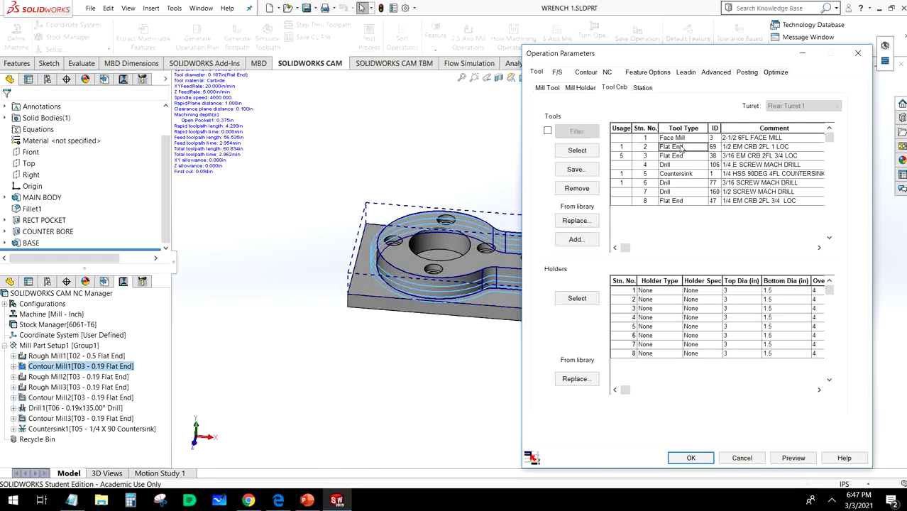
pyautogui.click(593, 150)
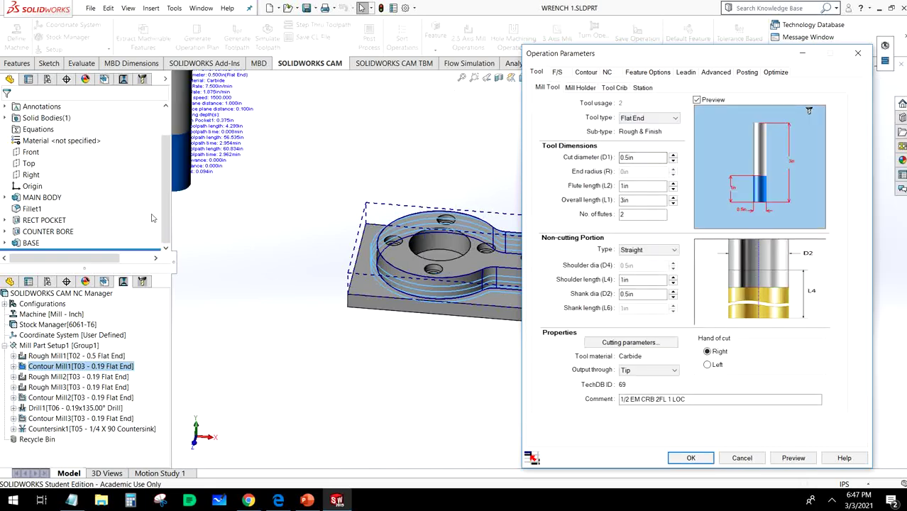
# - Define Contour Mill1's feeds and speeds by operation: 2400 rpm spindle, 10 in/min XY feedrate
pyautogui.click(557, 73)
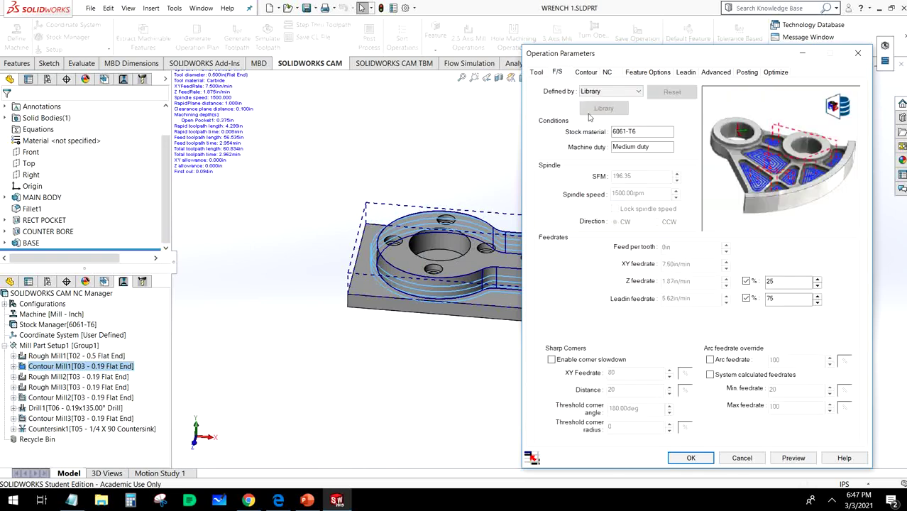
pyautogui.click(604, 91)
pyautogui.click(598, 104)
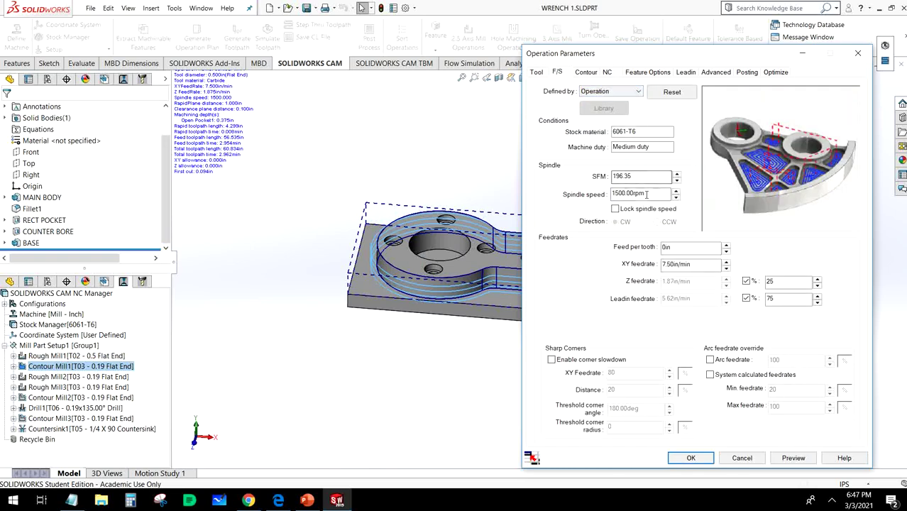
pyautogui.click(569, 196)
pyautogui.write('2400')
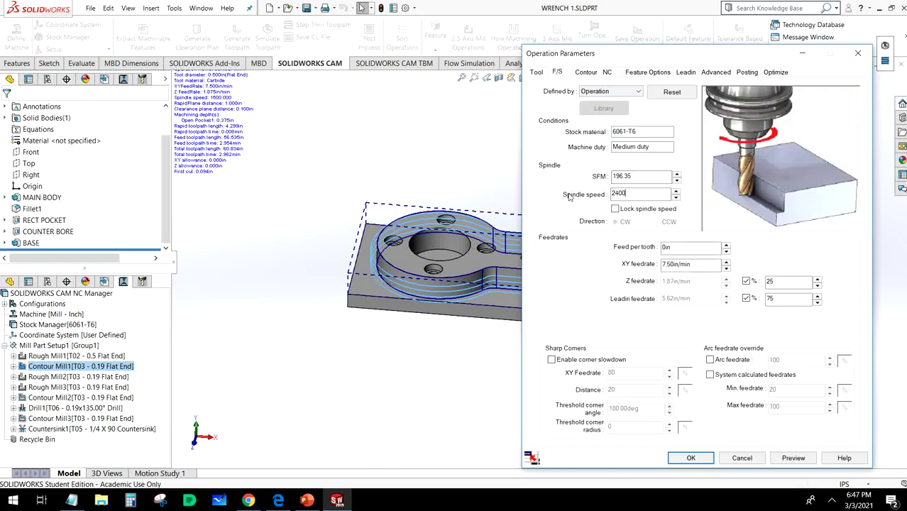
pyautogui.moveTo(704, 266); pyautogui.dragTo(613, 269)
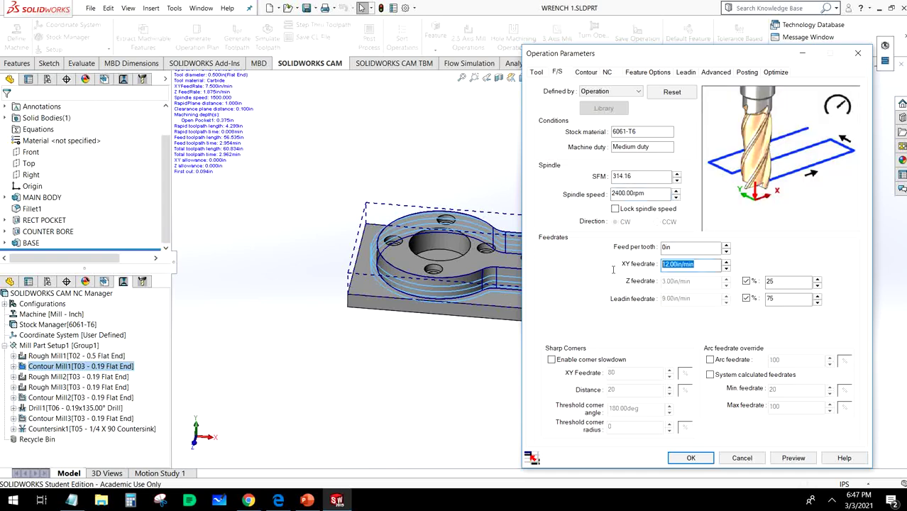
pyautogui.write('10')
pyautogui.click(698, 248)
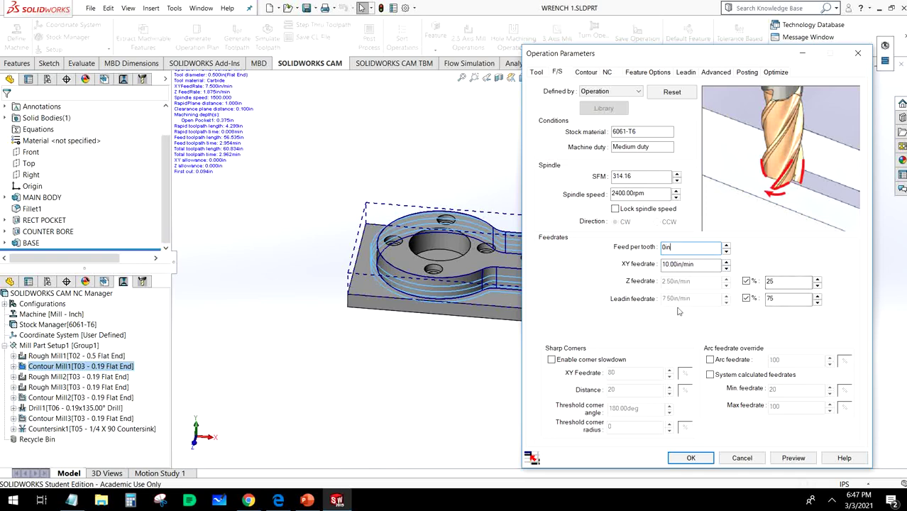
pyautogui.click(582, 73)
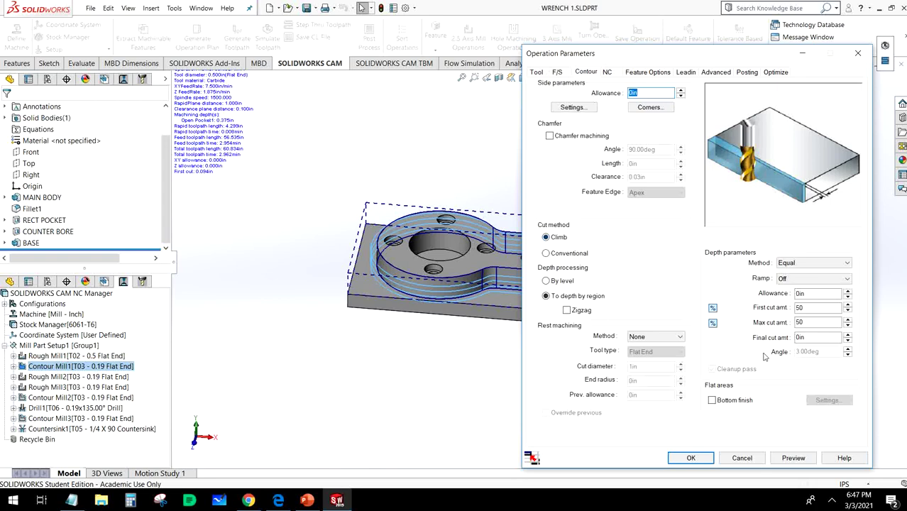
# - Switch Contour Mill1's cut depths to inches, setting first and max cut amounts to 0.05 in
pyautogui.click(713, 323)
pyautogui.click(801, 307)
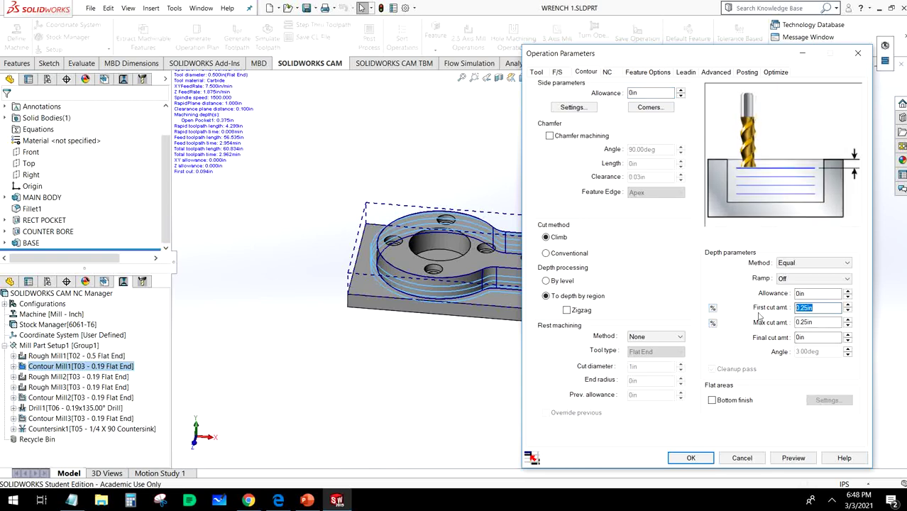
pyautogui.write('050')
pyautogui.press('Tab')
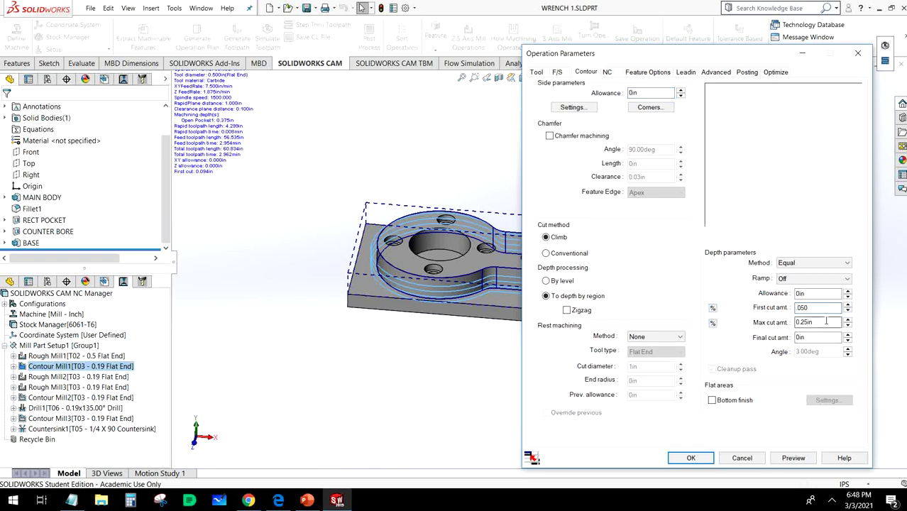
pyautogui.write('050')
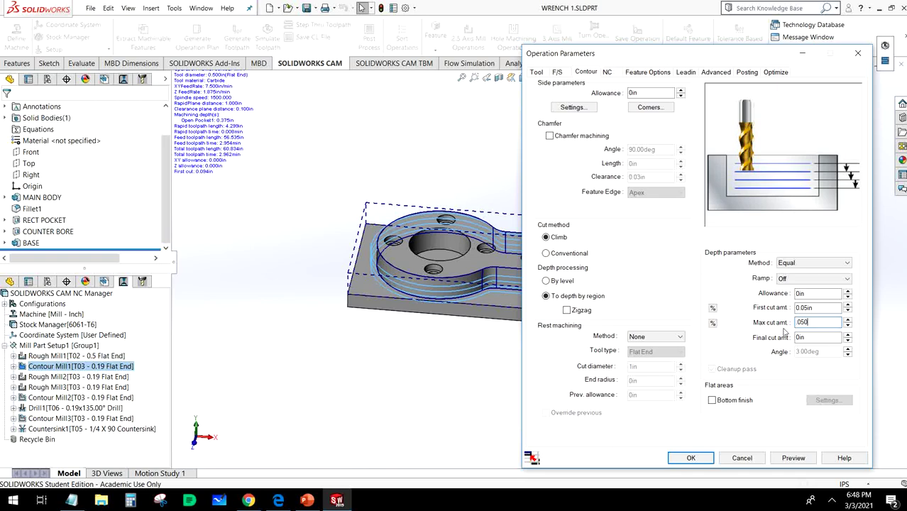
pyautogui.click(816, 310)
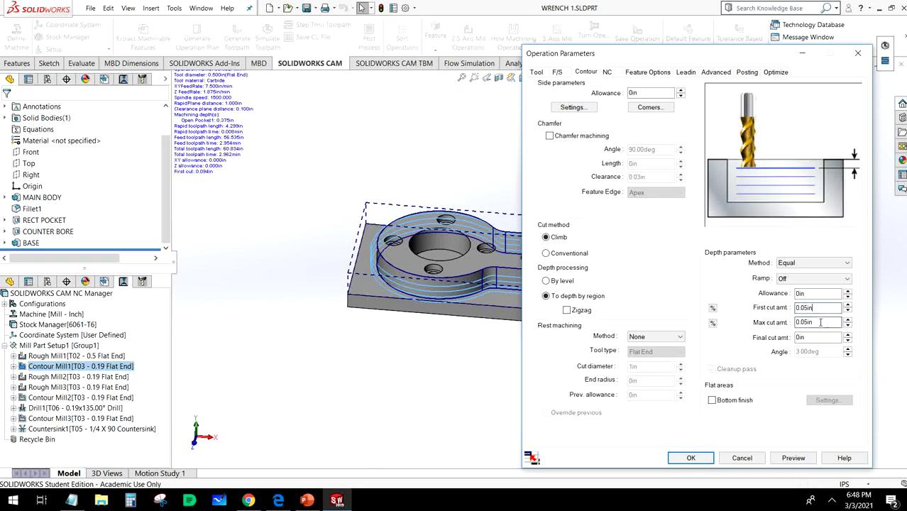
# - Set Contour Mill1's rapid plane to Use Setup Definition, turn CNC compensation Off, and apply
pyautogui.click(606, 73)
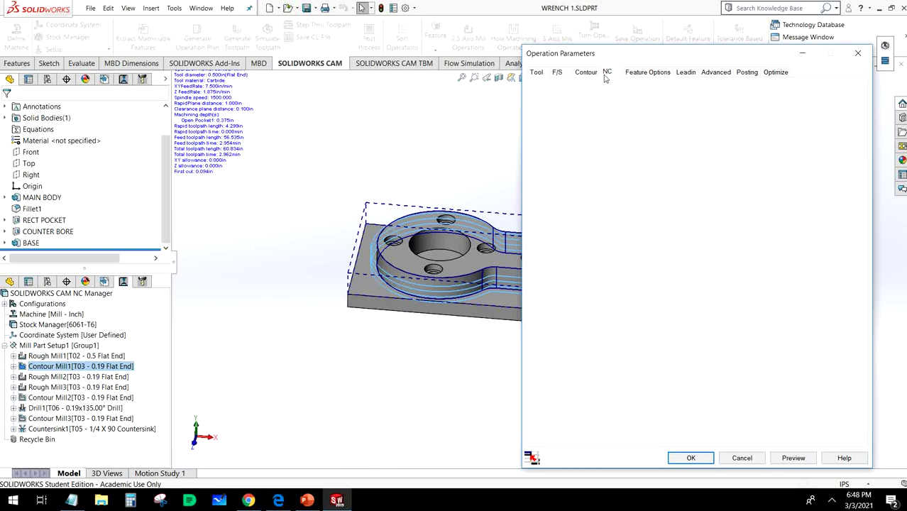
pyautogui.doubleClick(630, 110)
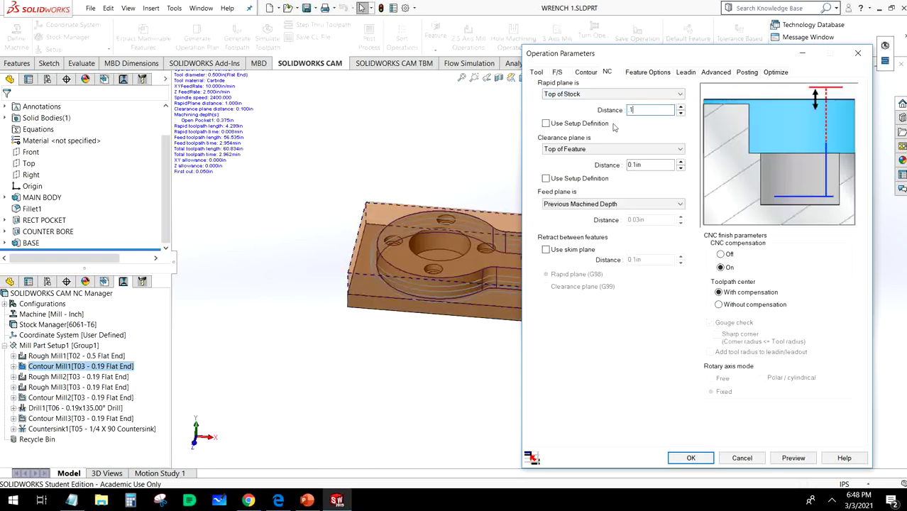
pyautogui.click(612, 124)
pyautogui.click(727, 257)
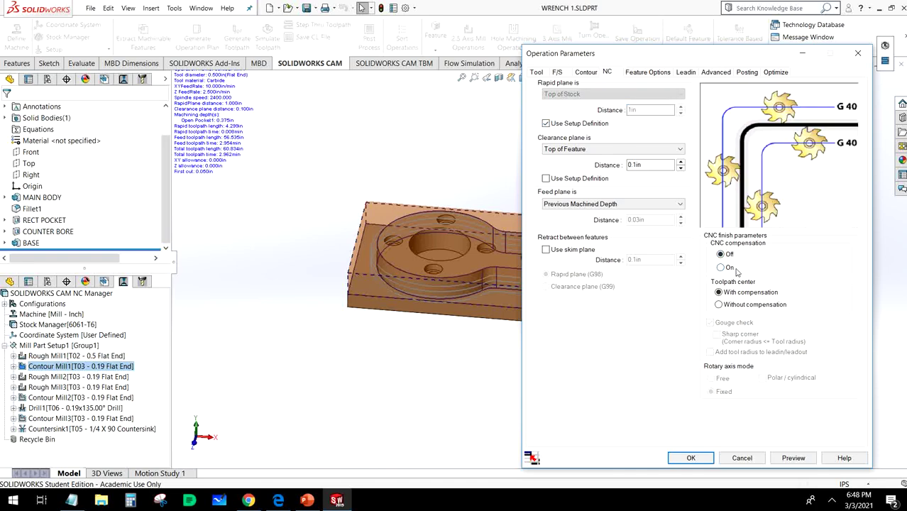
pyautogui.click(650, 75)
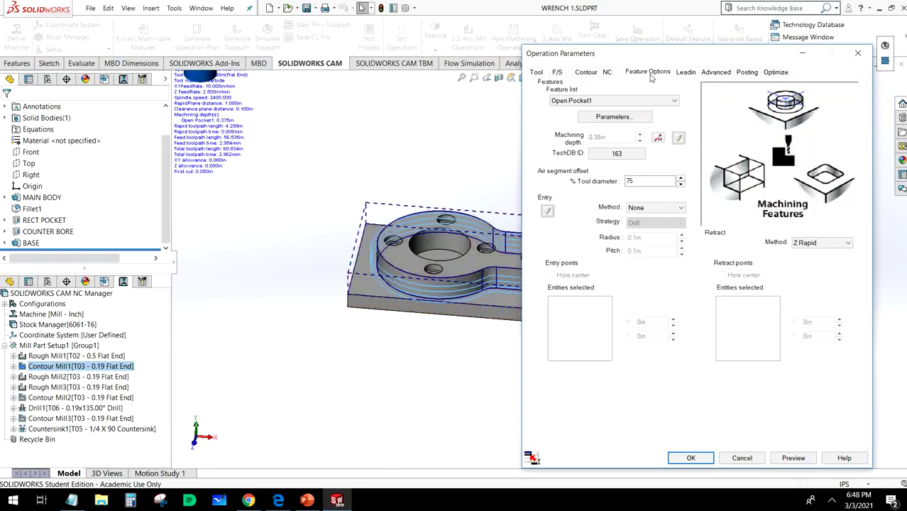
pyautogui.click(608, 74)
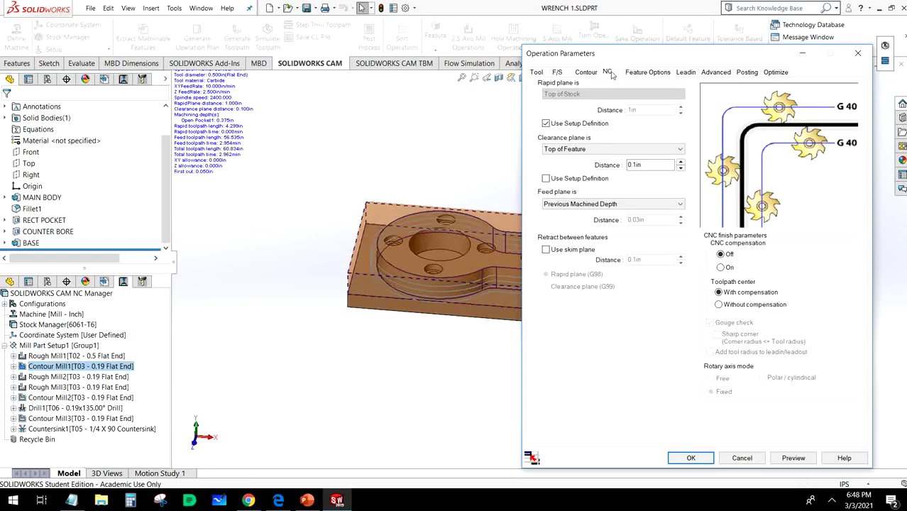
pyautogui.click(691, 457)
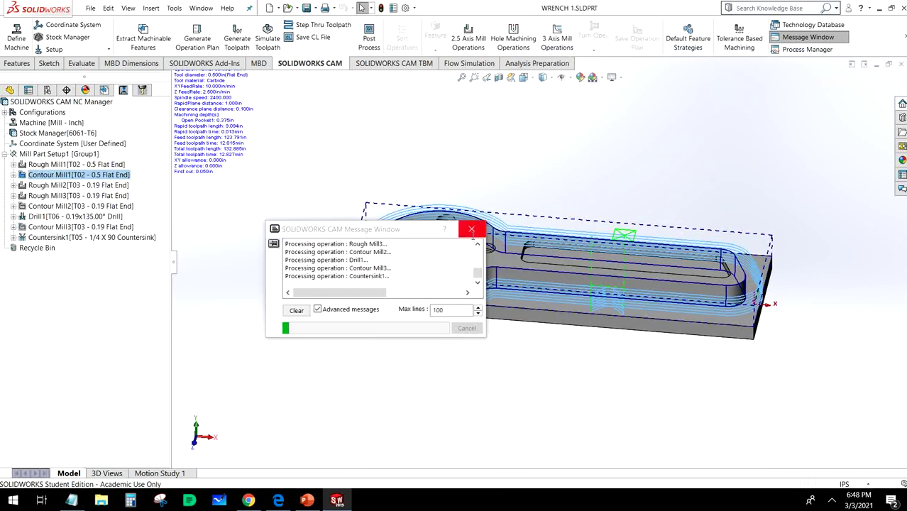
# - Close the processing messages and preview the regenerated Contour Mill1 and Rough Mill2 toolpaths
pyautogui.click(471, 229)
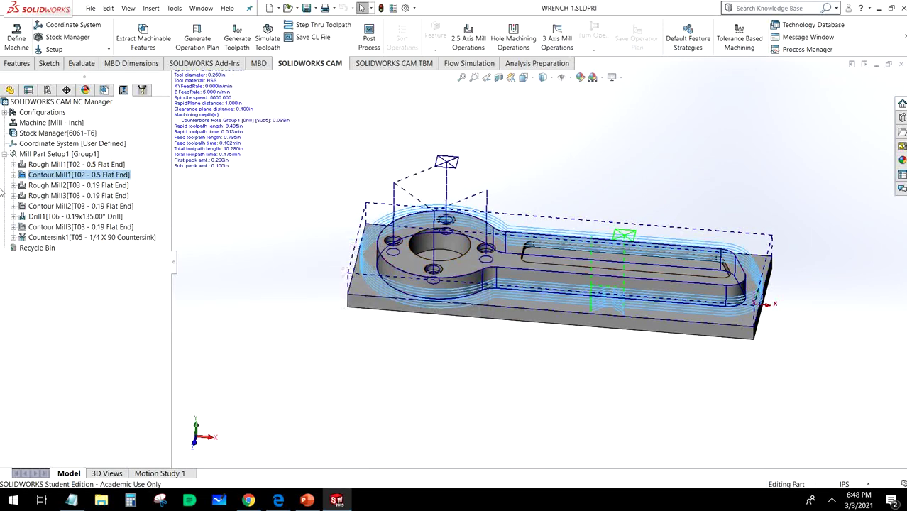
pyautogui.click(71, 165)
pyautogui.click(75, 175)
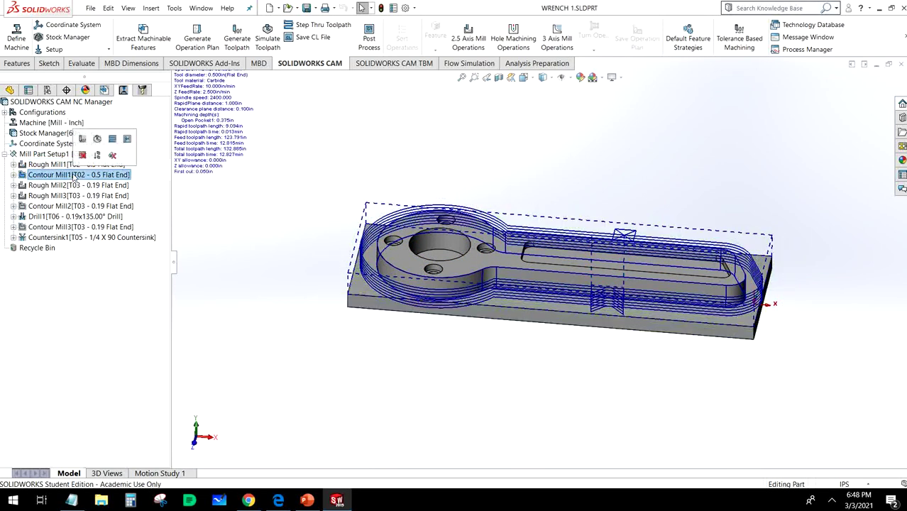
pyautogui.click(74, 185)
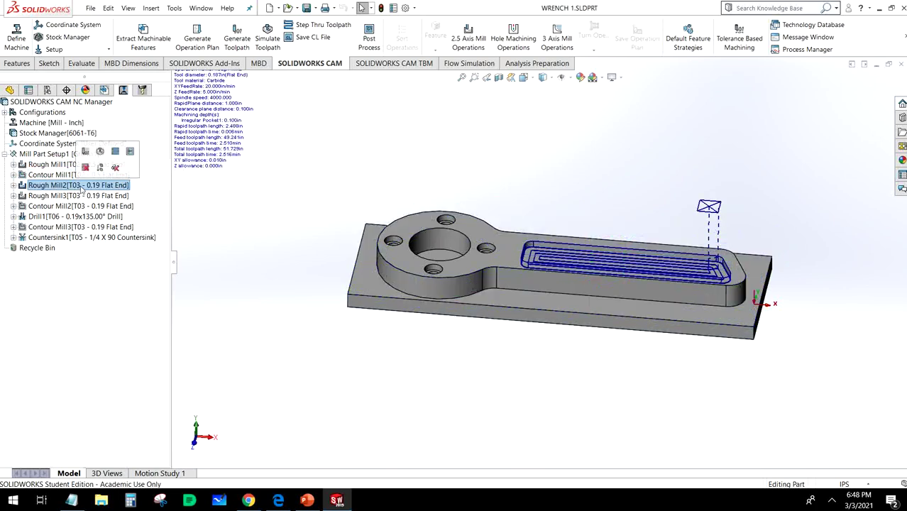
pyautogui.moveTo(623, 303); pyautogui.dragTo(613, 258, button='middle')
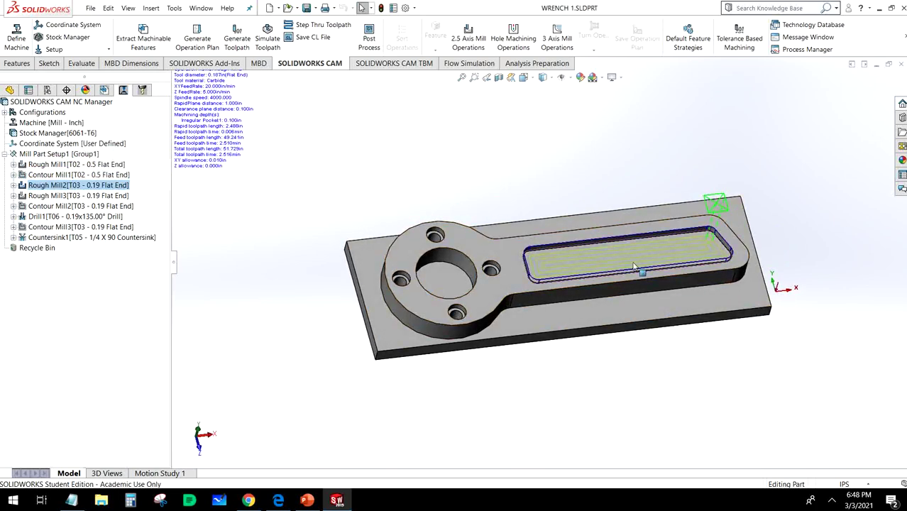
pyautogui.scroll(-3, 613, 257)
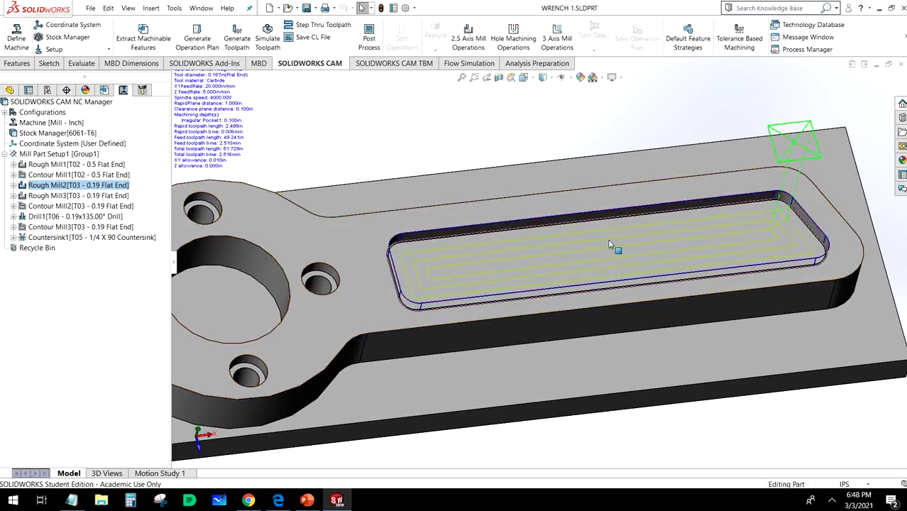
# - Fit the whole part in view and bring up Rough Mill2's context menu
pyautogui.moveTo(33, 177)
pyautogui.moveTo(98, 187)
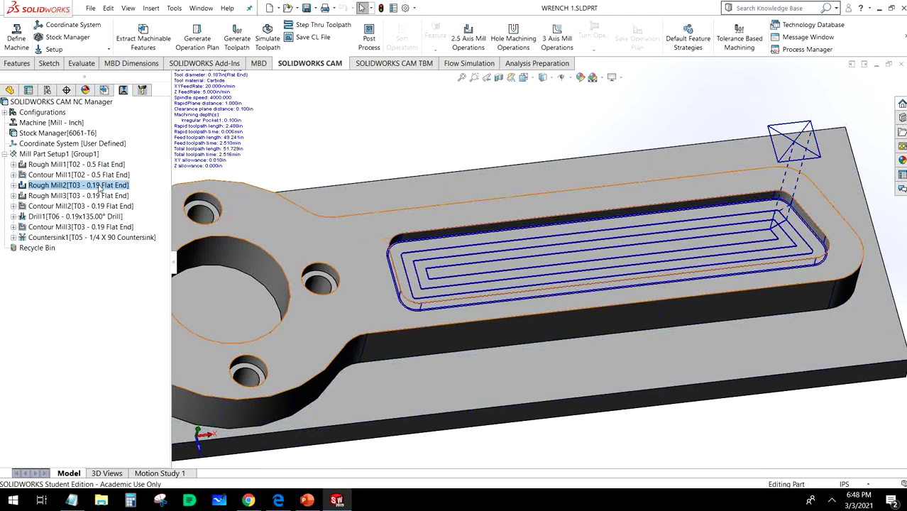
pyautogui.rightClick(98, 187)
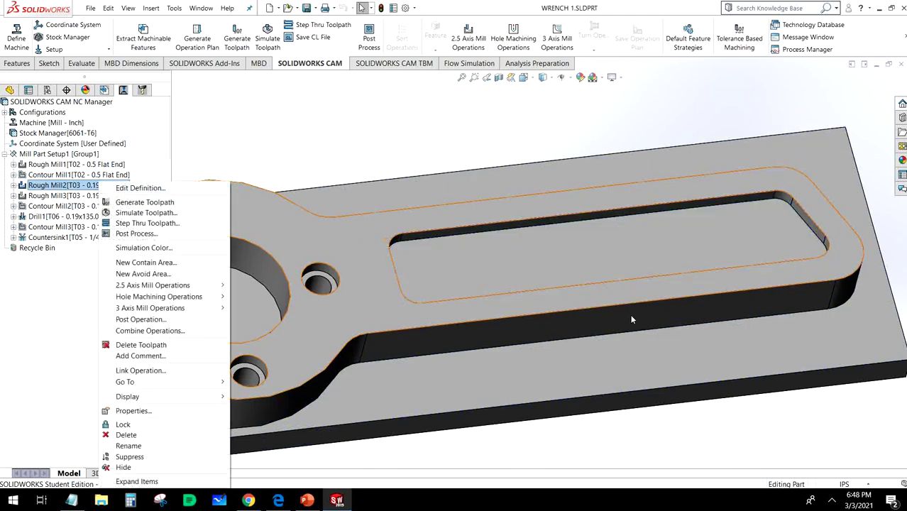
pyautogui.click(659, 452)
pyautogui.press('f')
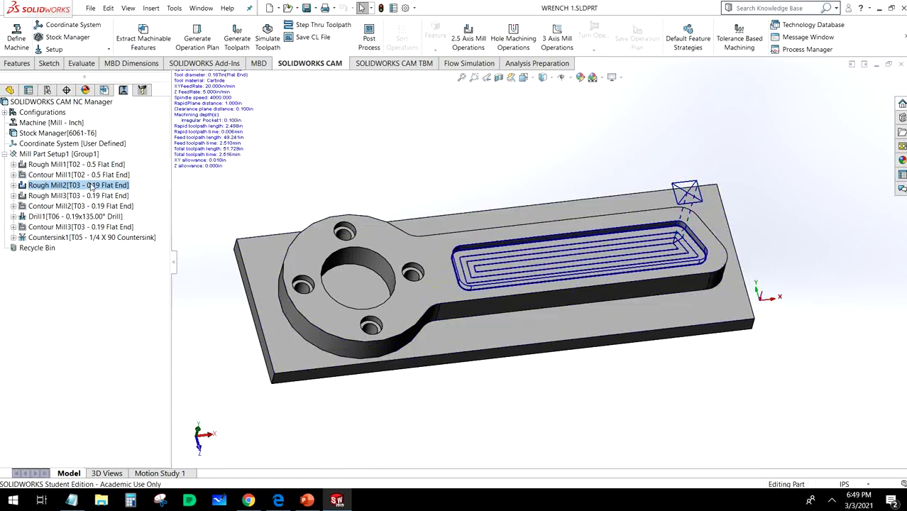
pyautogui.rightClick(92, 187)
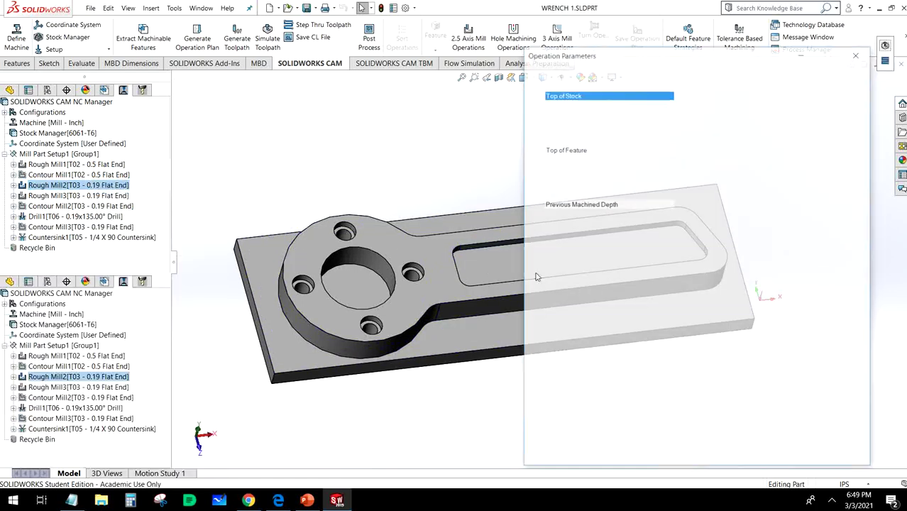
# - Assign the 1/2 inch flat end mill from the tool crib to Rough Mill2
pyautogui.click(537, 72)
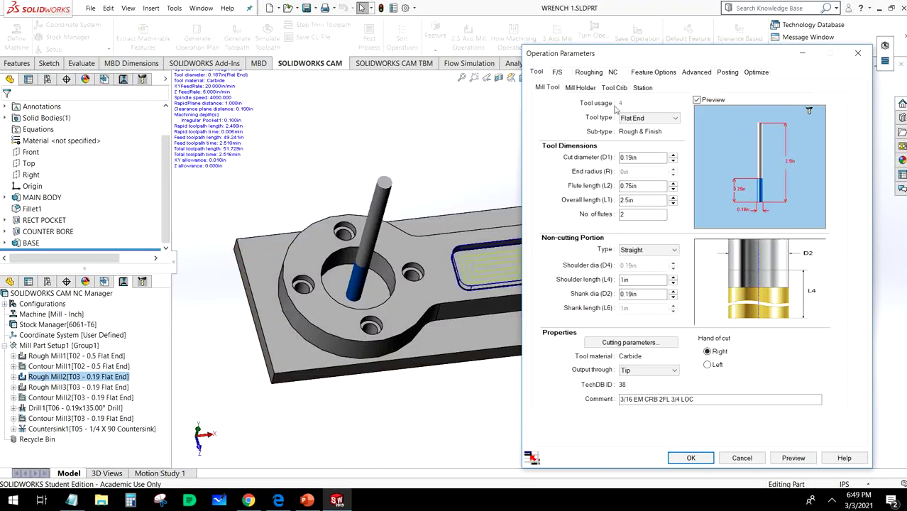
pyautogui.click(613, 87)
pyautogui.click(685, 149)
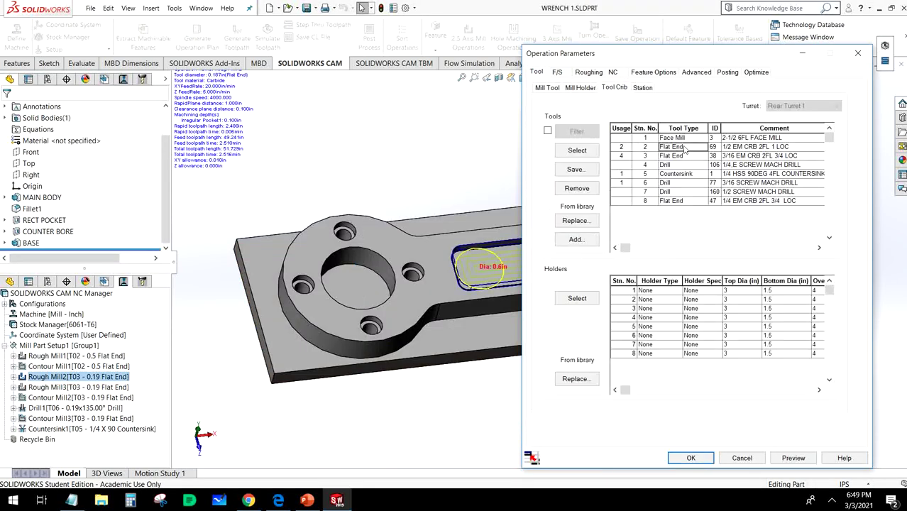
pyautogui.click(584, 156)
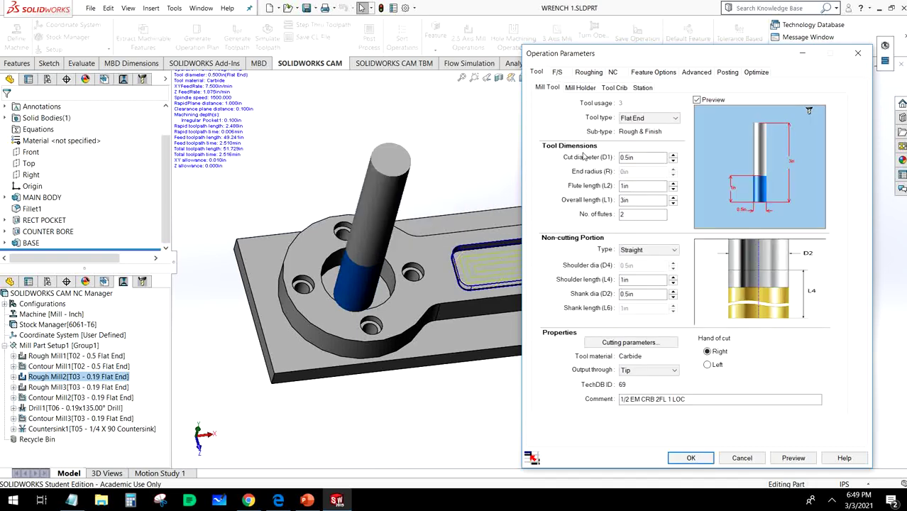
# - Define Rough Mill2's feeds and speeds by operation: 2400 rpm spindle, 10 in/min XY feedrate
pyautogui.click(560, 74)
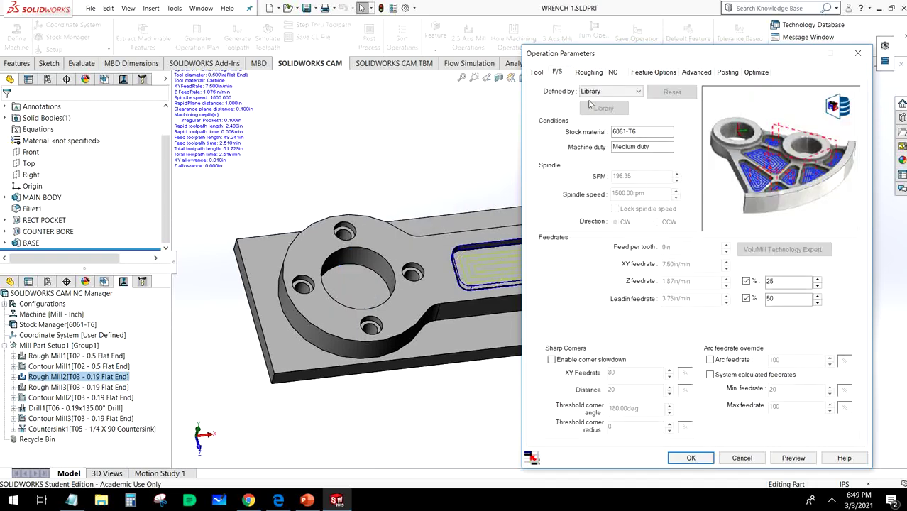
pyautogui.click(610, 91)
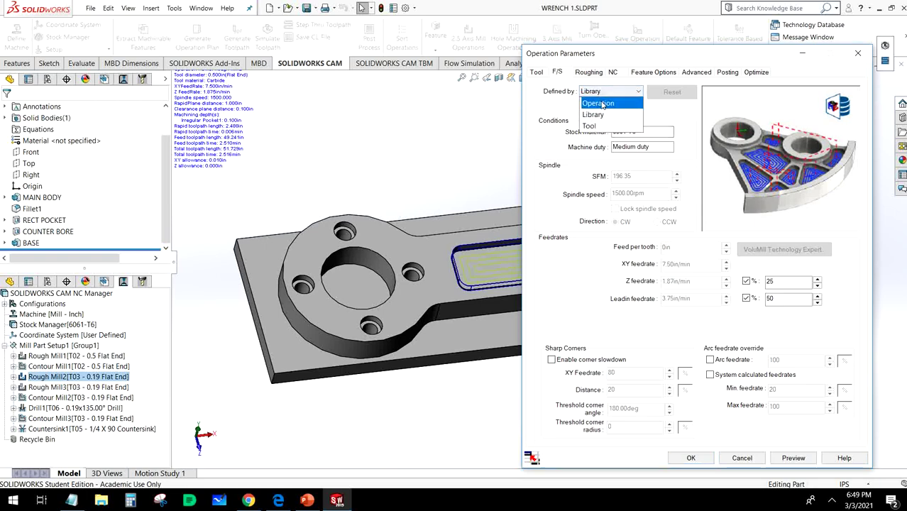
pyautogui.click(599, 103)
pyautogui.doubleClick(635, 193)
pyautogui.write('2')
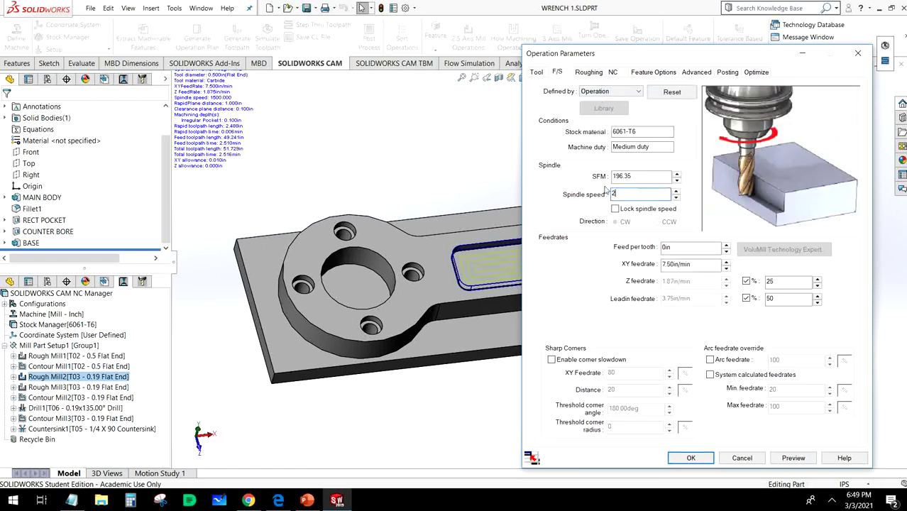
pyautogui.write('400')
pyautogui.press('Tab')
pyautogui.click(692, 264)
pyautogui.moveTo(694, 264); pyautogui.dragTo(615, 263)
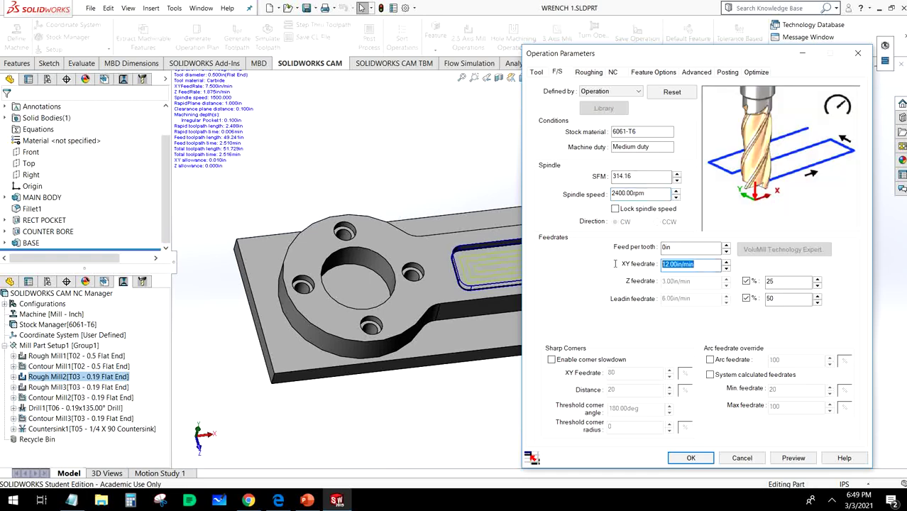
pyautogui.write('10')
pyautogui.click(684, 248)
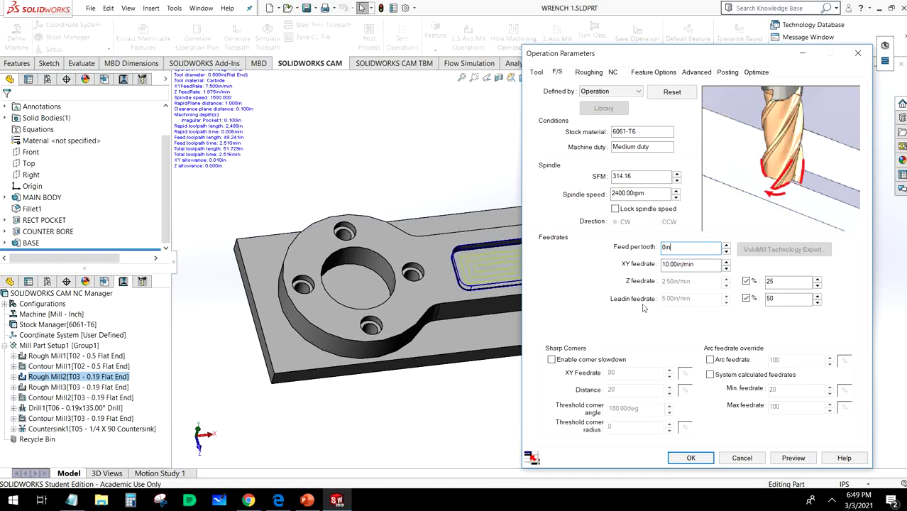
pyautogui.click(585, 73)
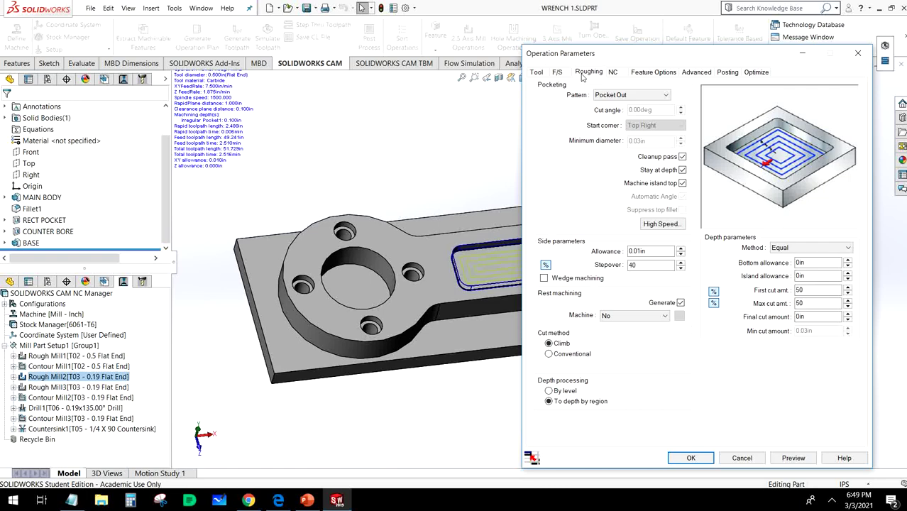
# - Switch Rough Mill2's cut amounts to inches, entering a 0.05 in first cut and clearing max cut
pyautogui.moveTo(643, 55); pyautogui.dragTo(766, 310)
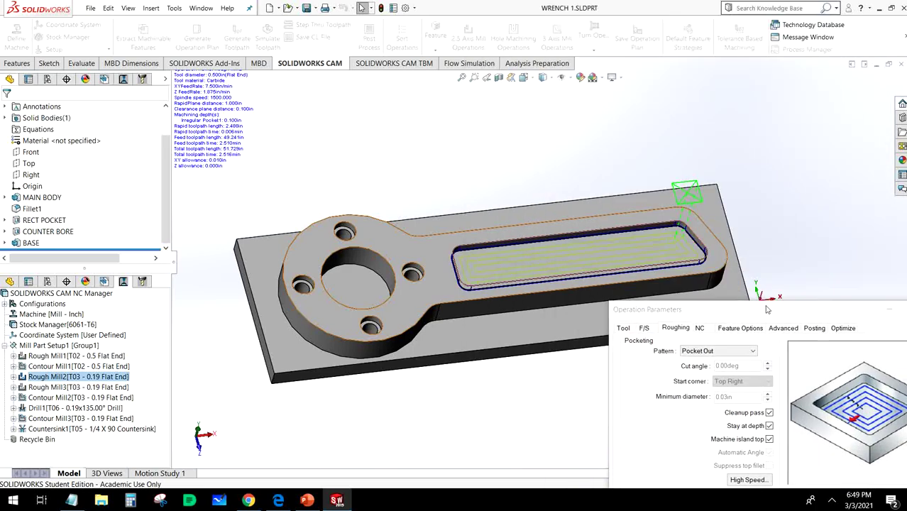
pyautogui.moveTo(767, 309); pyautogui.dragTo(767, 309)
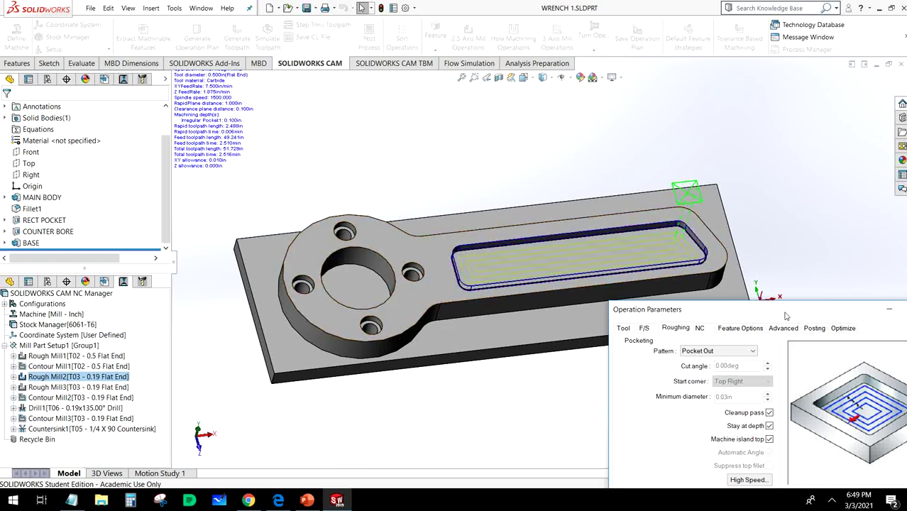
pyautogui.moveTo(777, 312); pyautogui.dragTo(537, 56)
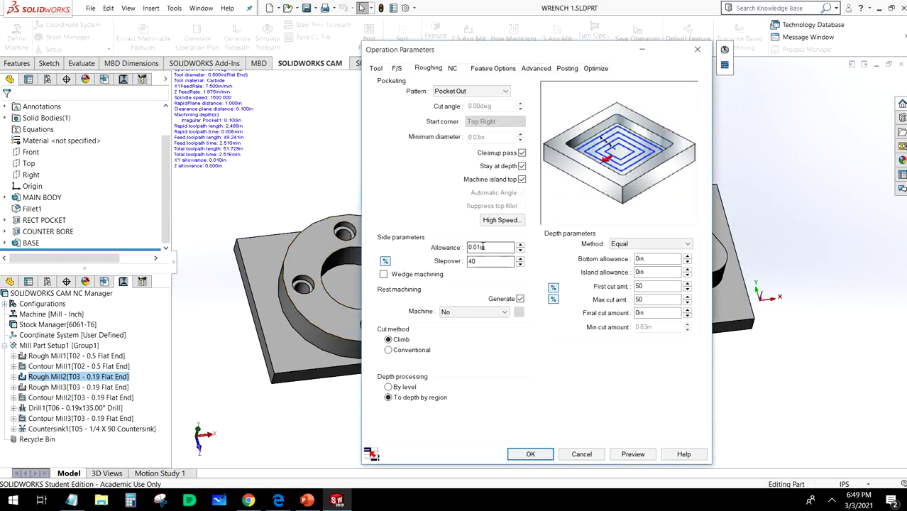
pyautogui.click(553, 287)
pyautogui.click(552, 299)
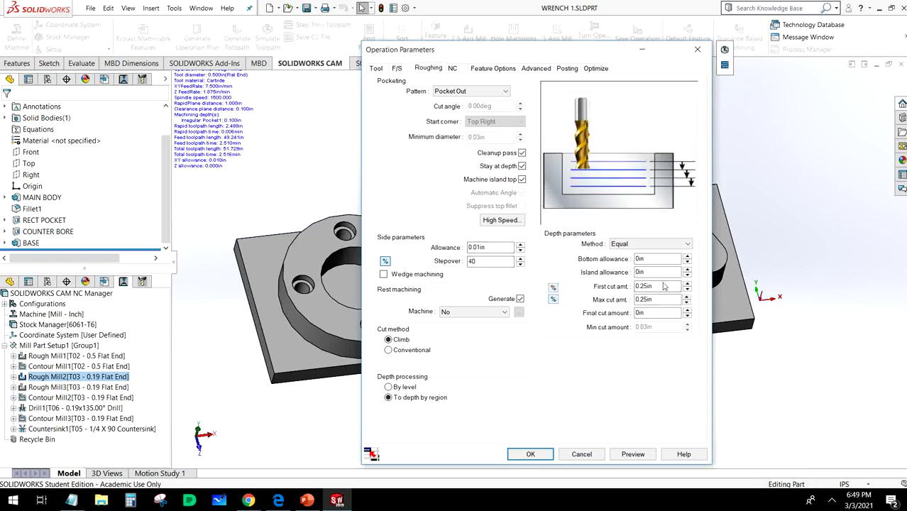
pyautogui.doubleClick(664, 286)
pyautogui.write('.05')
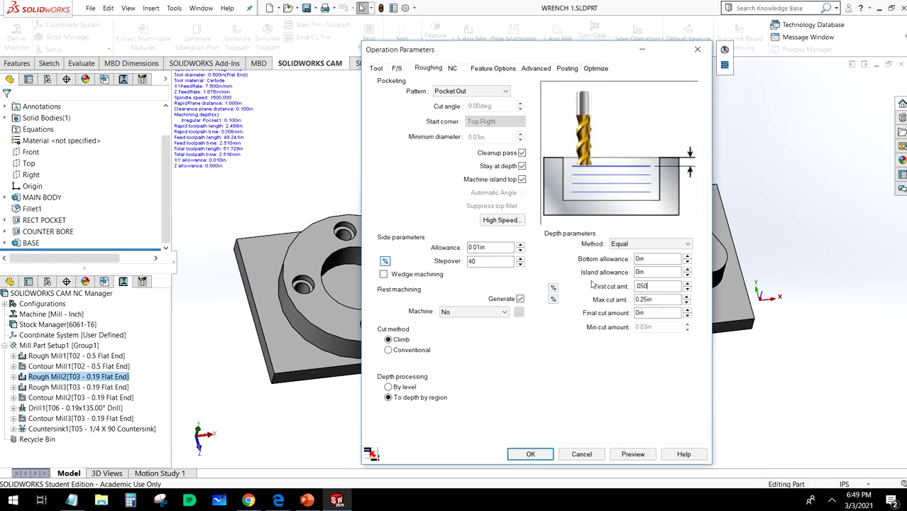
pyautogui.write('0')
pyautogui.doubleClick(658, 299)
pyautogui.press('BackSpace')
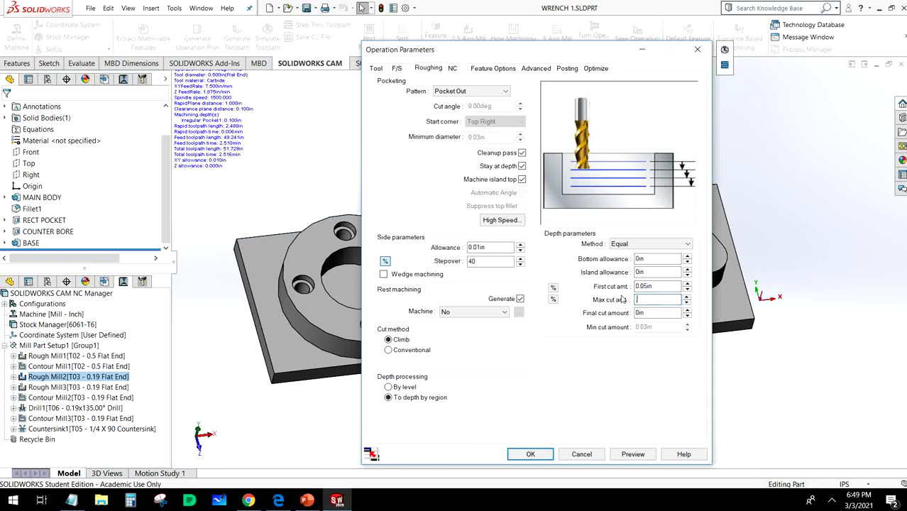
pyautogui.write('.050')
pyautogui.click(455, 70)
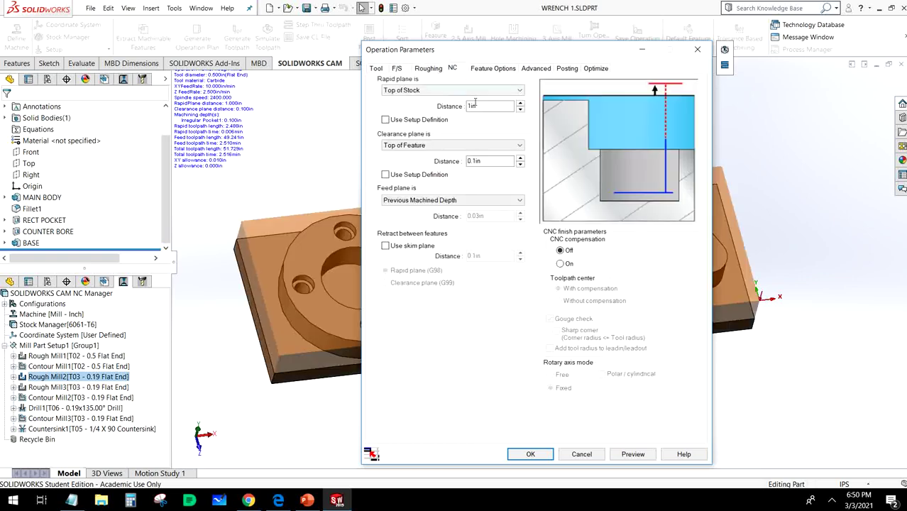
# - Set Rough Mill2's rapid plane distance to 0.1 in and apply to regenerate the toolpaths
pyautogui.doubleClick(474, 105)
pyautogui.write('1')
pyautogui.click(497, 69)
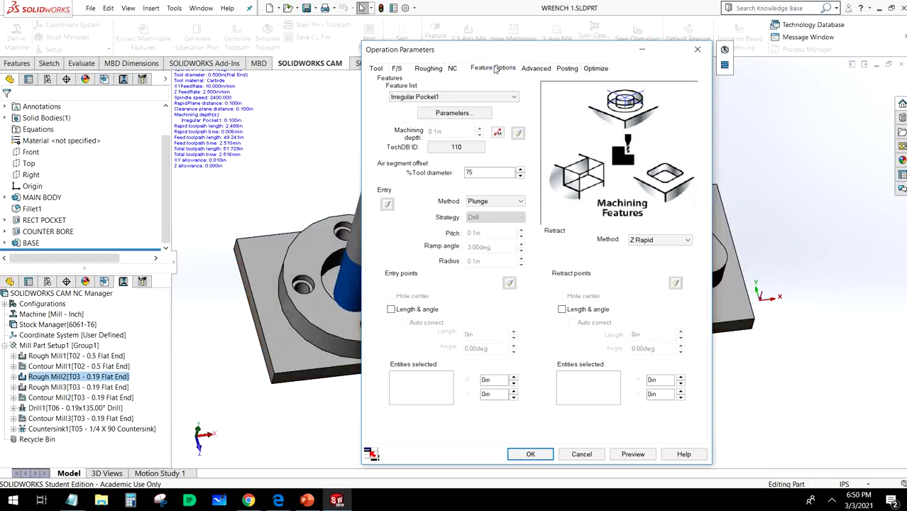
pyautogui.click(450, 68)
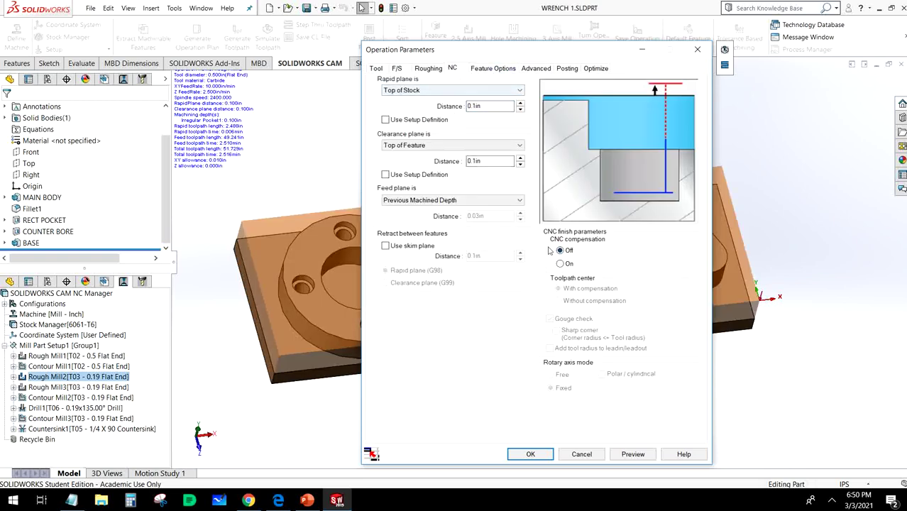
pyautogui.click(530, 454)
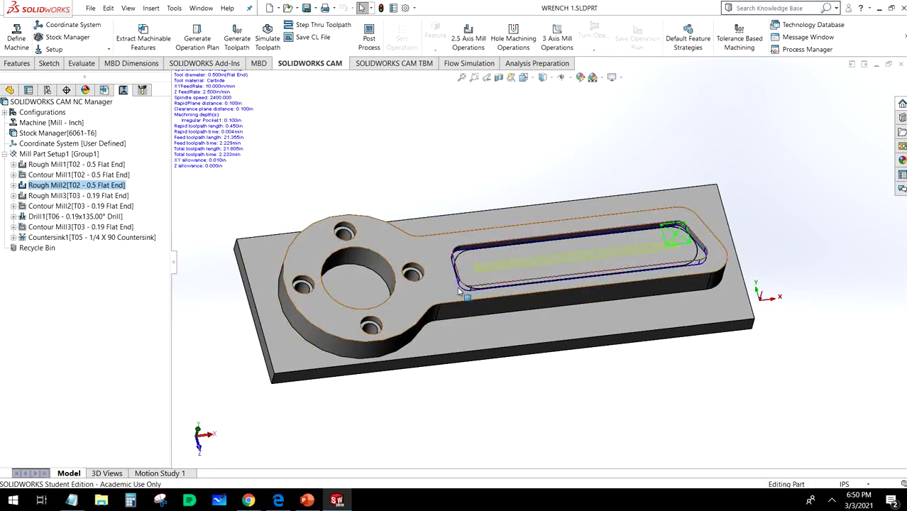
# - Compare the Rough Mill3 and Rough Mill2 pocket toolpaths close up, then bring up Rough Mill3's menu
pyautogui.click(113, 195)
pyautogui.scroll(-3, 704, 236)
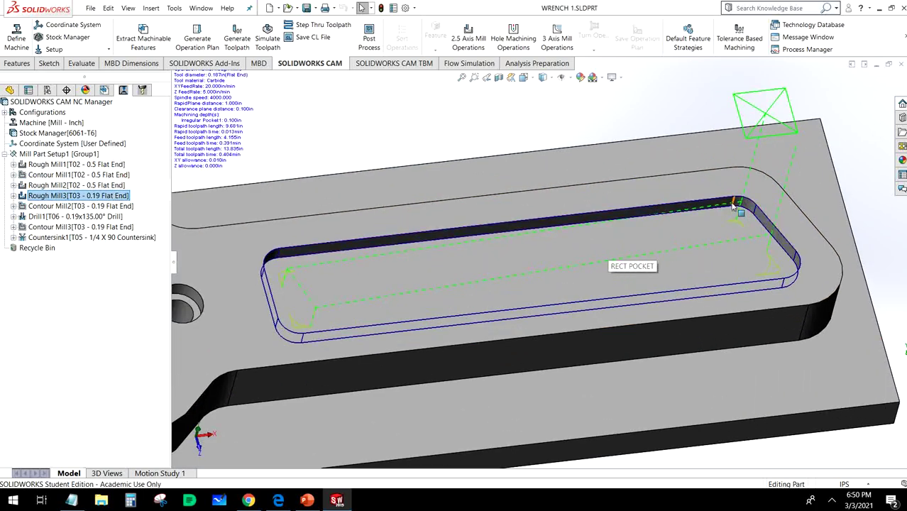
pyautogui.press('Up')
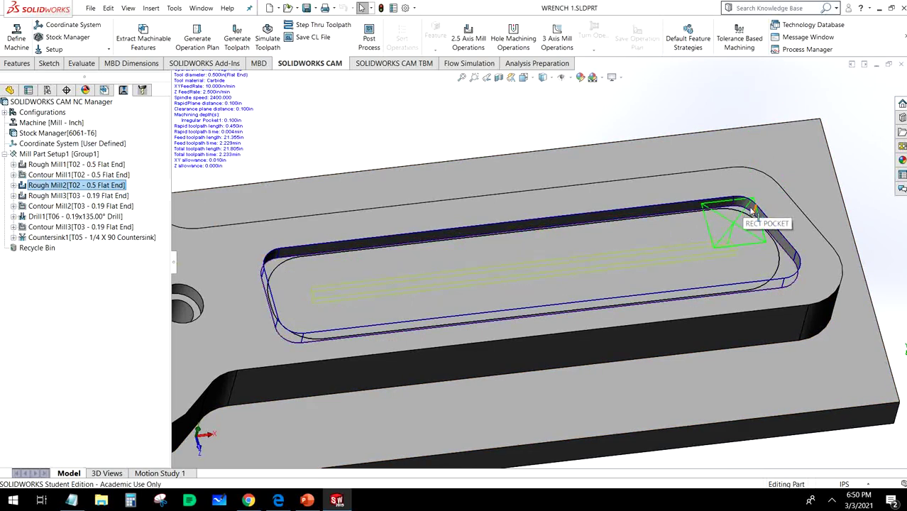
pyautogui.scroll(-2, 738, 220)
pyautogui.scroll(-1, 736, 220)
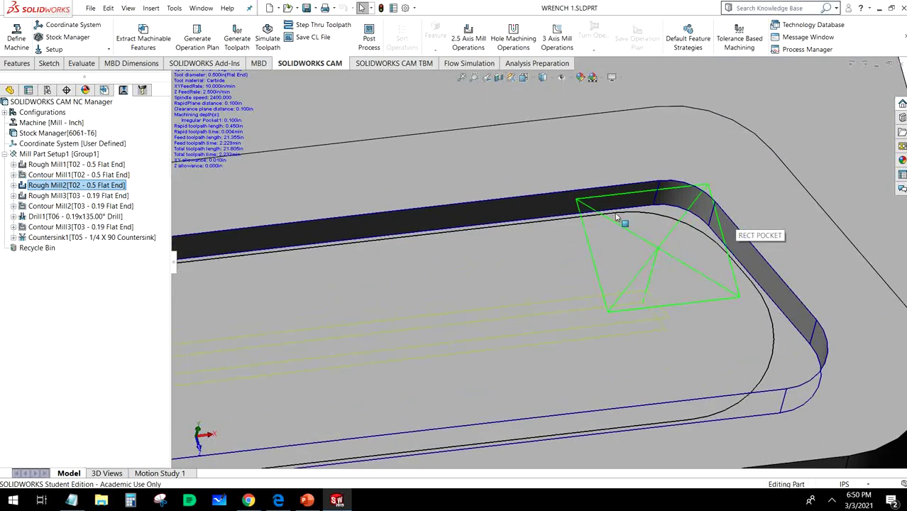
pyautogui.click(94, 195)
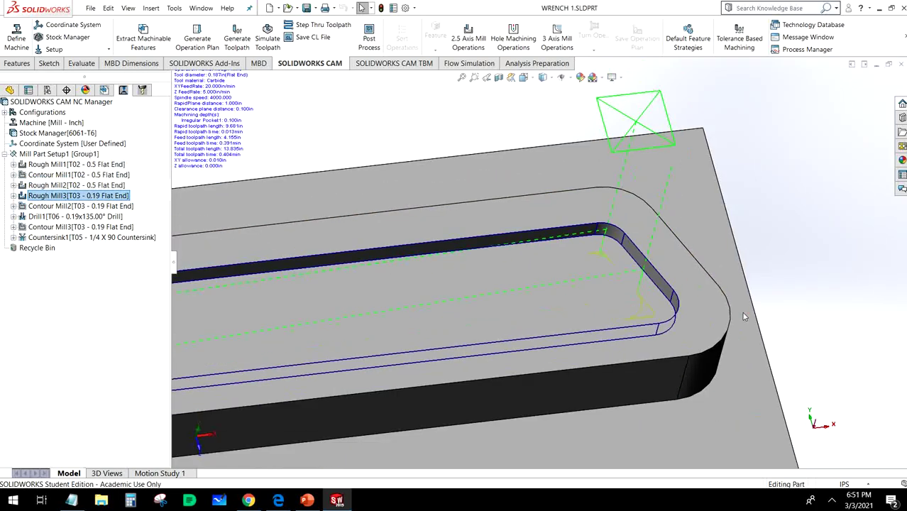
pyautogui.rightClick(47, 198)
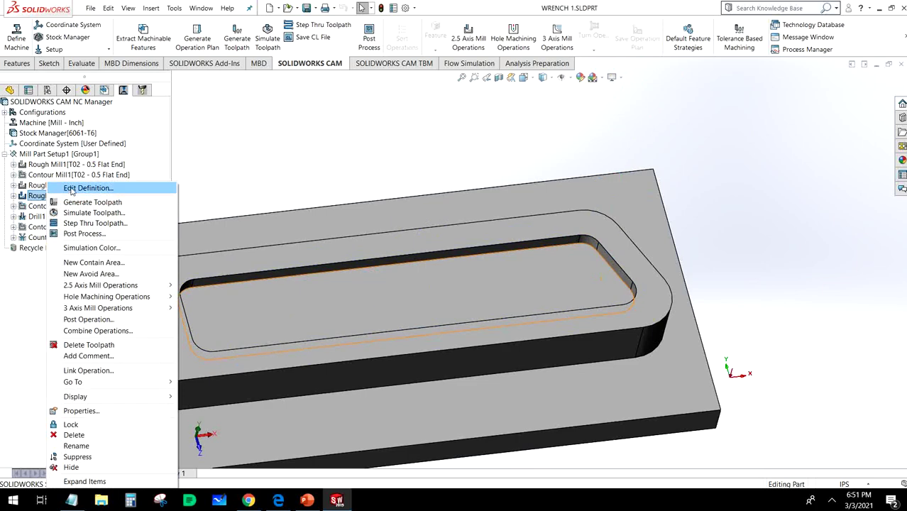
# - Edit Rough Mill3, check its T03 tool, and set feeds and speeds defined by Operation
pyautogui.click(73, 188)
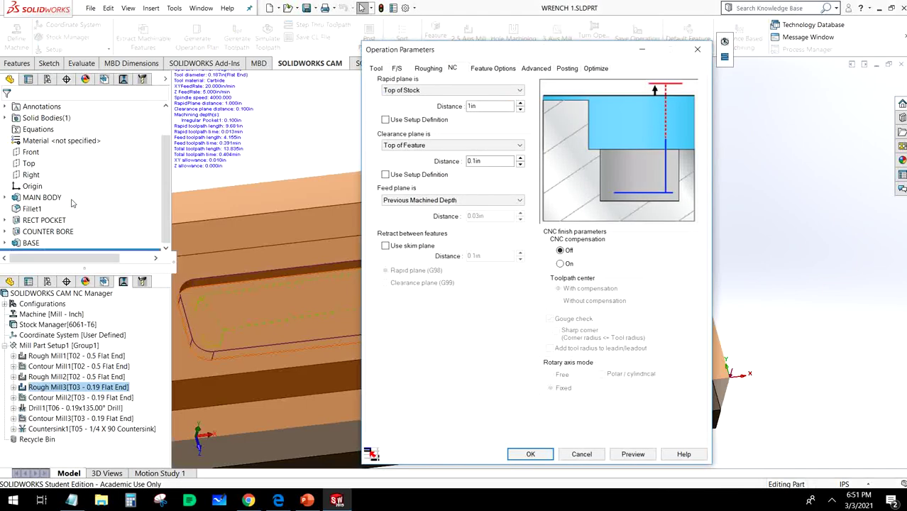
pyautogui.click(381, 68)
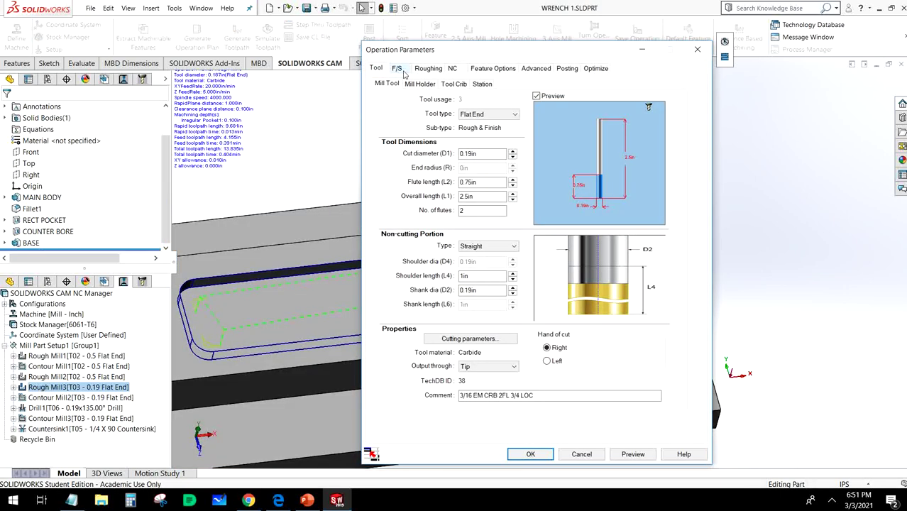
pyautogui.click(403, 71)
pyautogui.click(453, 87)
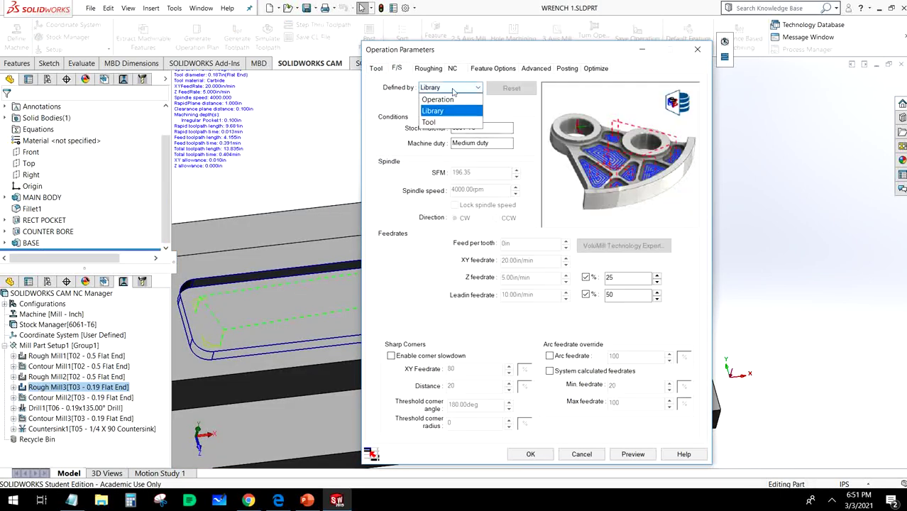
pyautogui.click(440, 95)
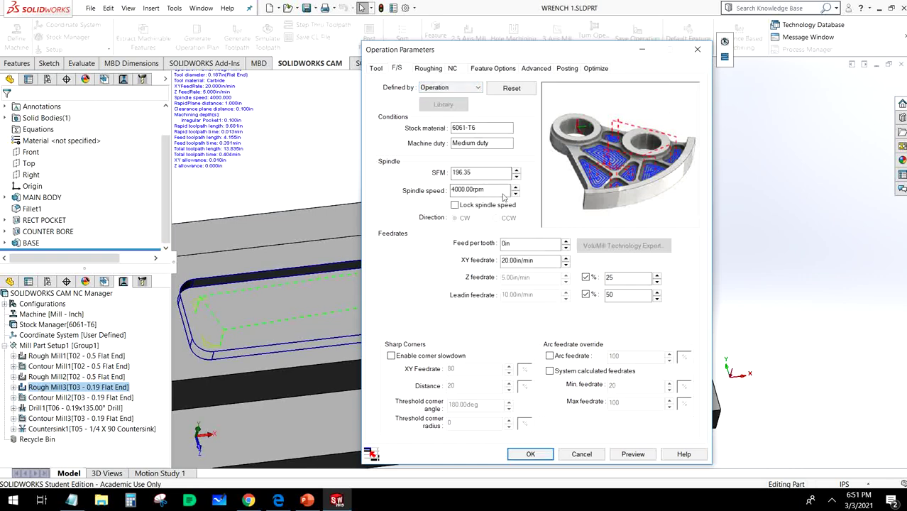
pyautogui.moveTo(503, 192); pyautogui.dragTo(440, 192)
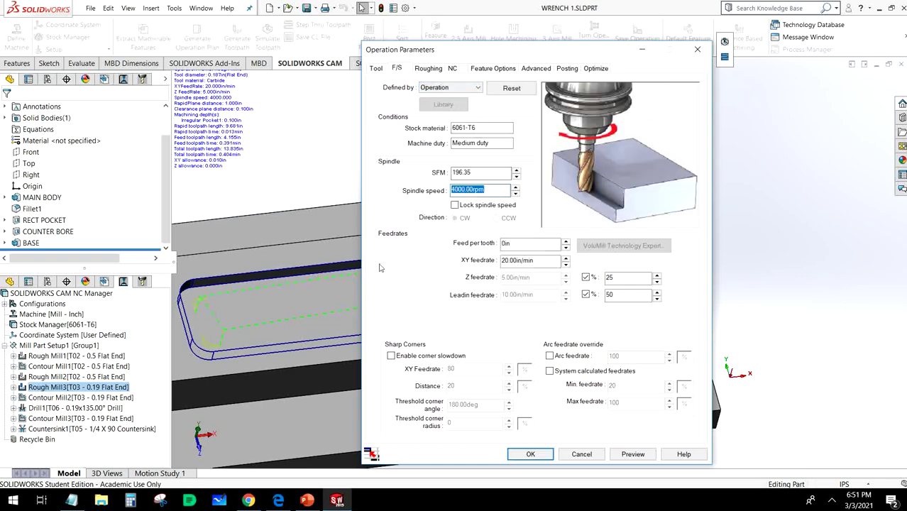
# - In Calculator, compute 4 × 300 = 1,200, then 1200 ÷ 0.1875 = 6,400
pyautogui.click(131, 501)
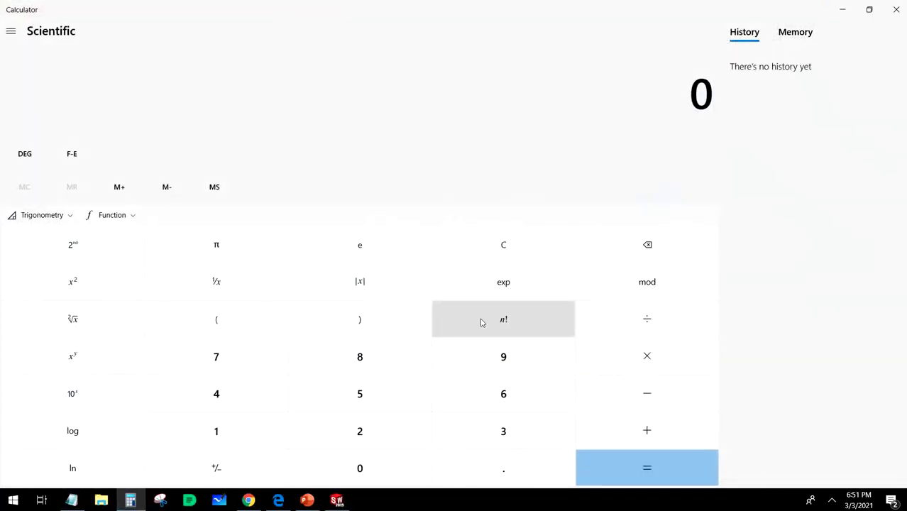
pyautogui.write('4 × 300')
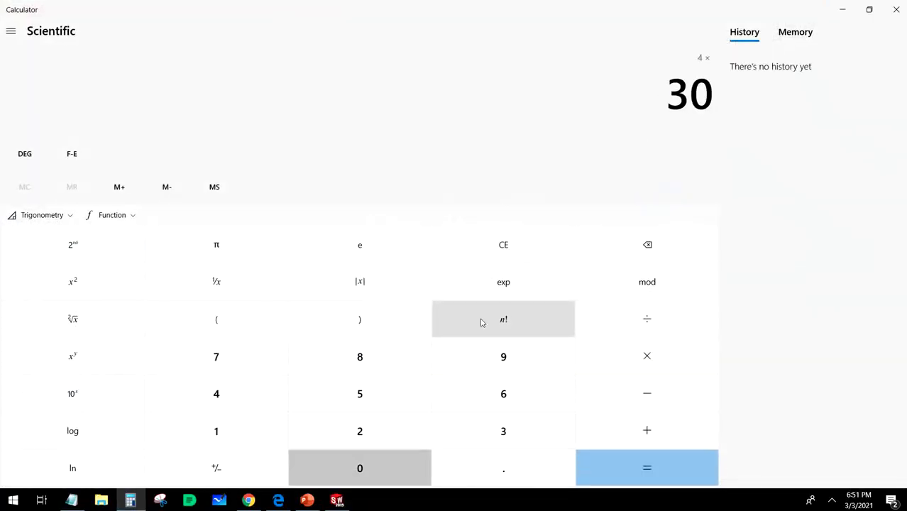
pyautogui.press('Return')
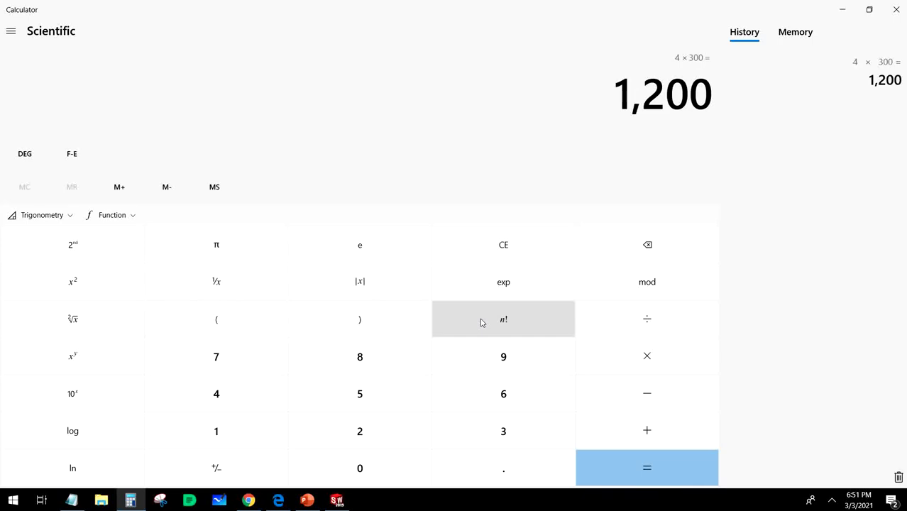
pyautogui.press('/')
pyautogui.write('0.1875')
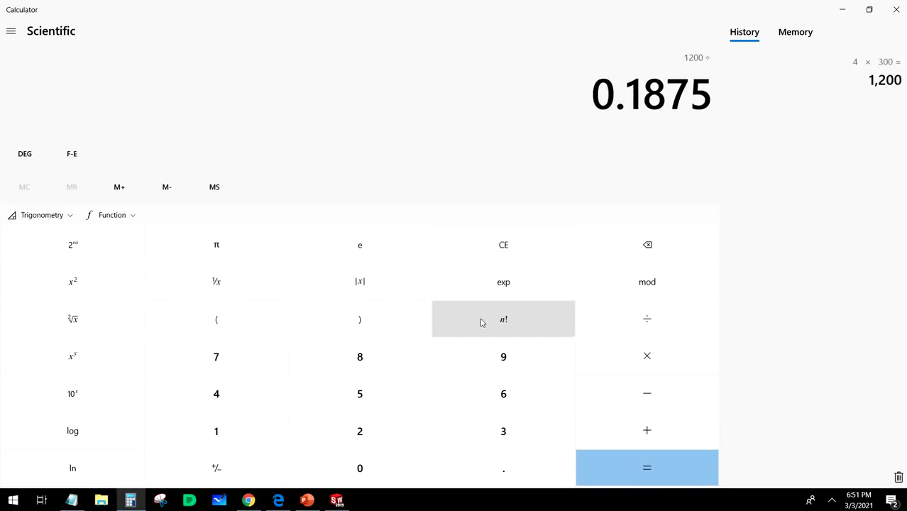
pyautogui.press('Return')
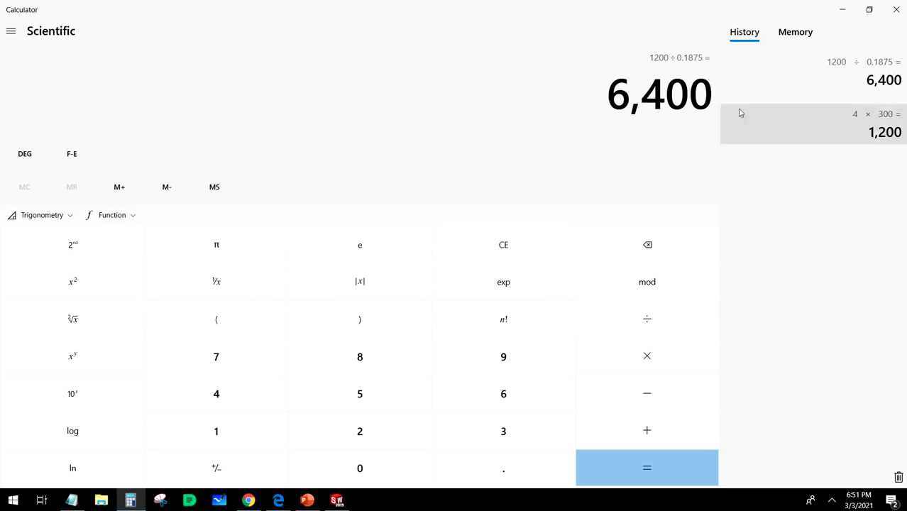
# - Give Rough Mill3 a 2800 rpm spindle speed and 8 in/min XY feedrate
pyautogui.click(896, 9)
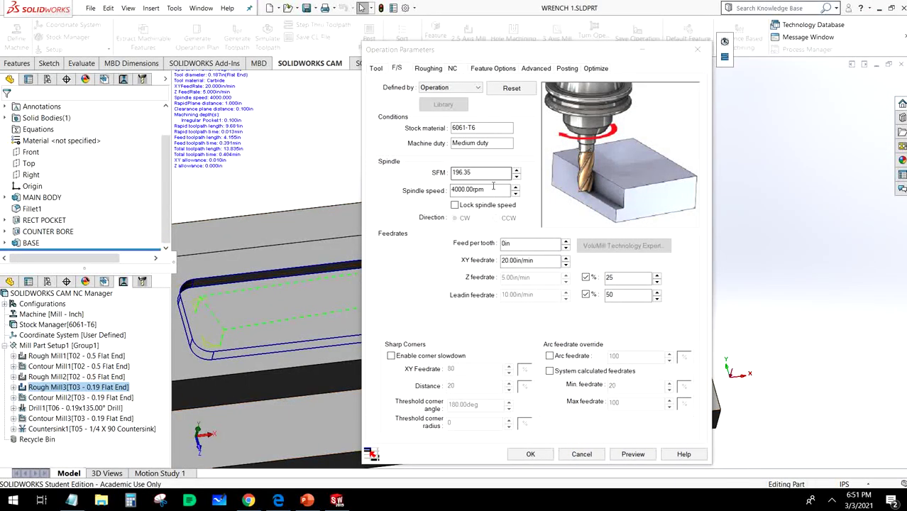
pyautogui.moveTo(488, 190); pyautogui.dragTo(402, 190)
pyautogui.write('280')
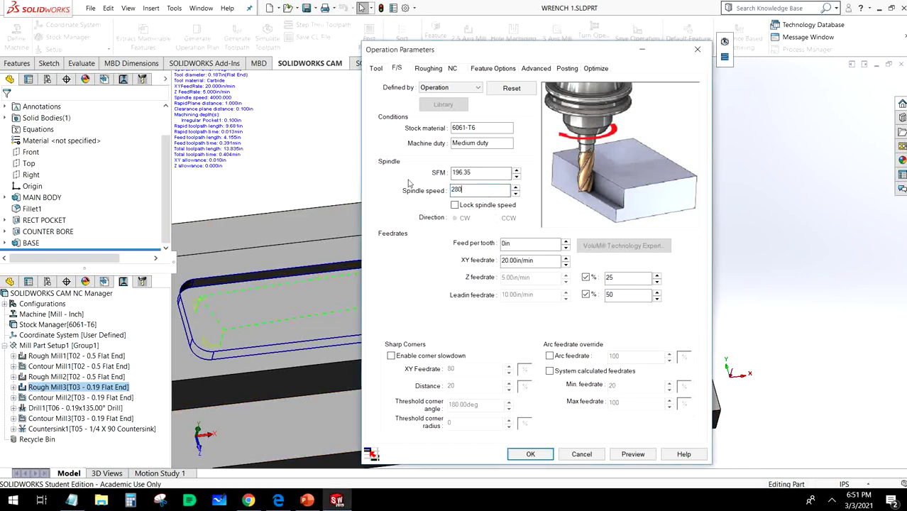
pyautogui.write('0')
pyautogui.click(535, 243)
pyautogui.click(542, 261)
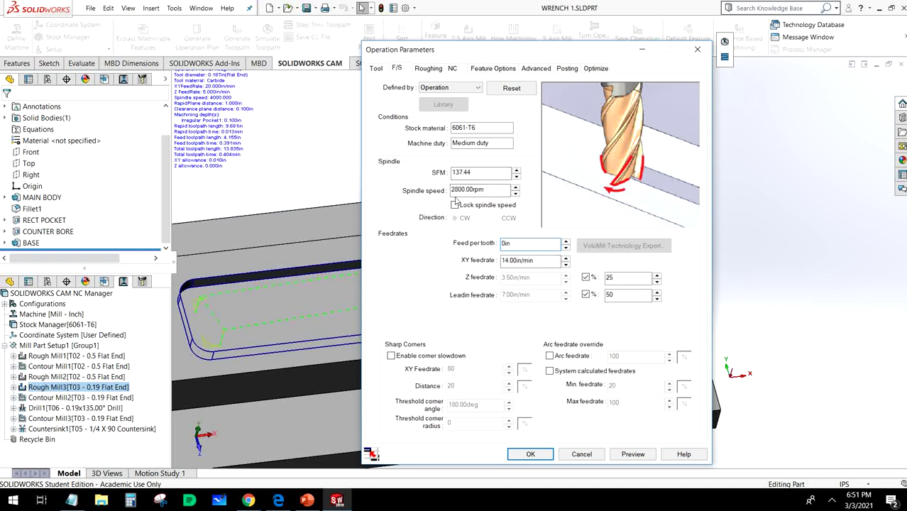
pyautogui.click(523, 262)
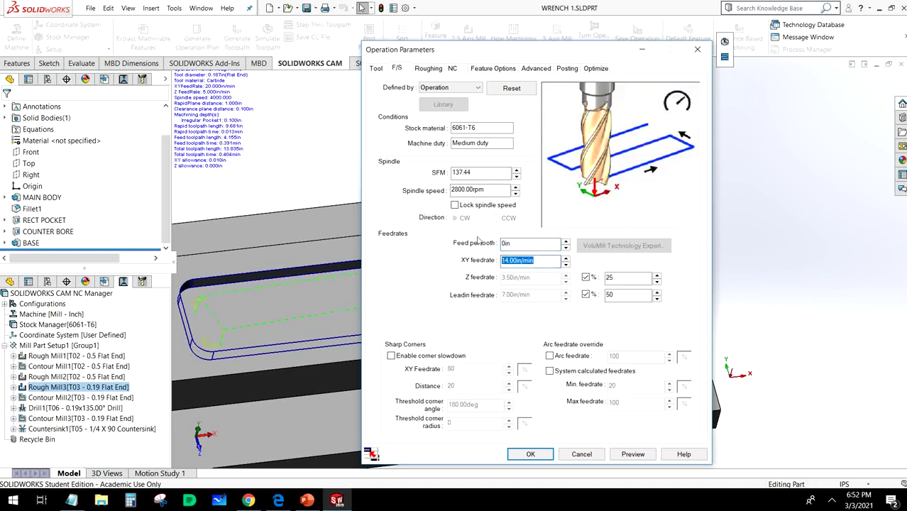
pyautogui.write('8')
pyautogui.click(535, 244)
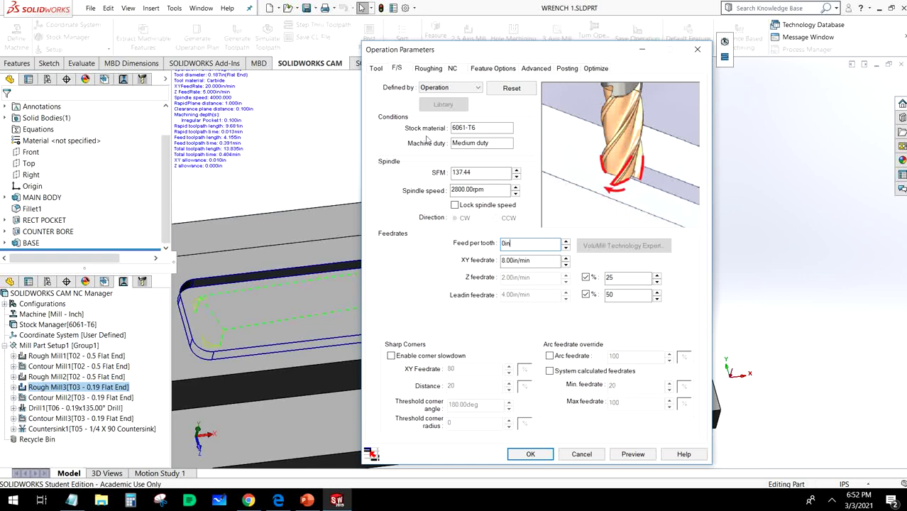
pyautogui.click(428, 68)
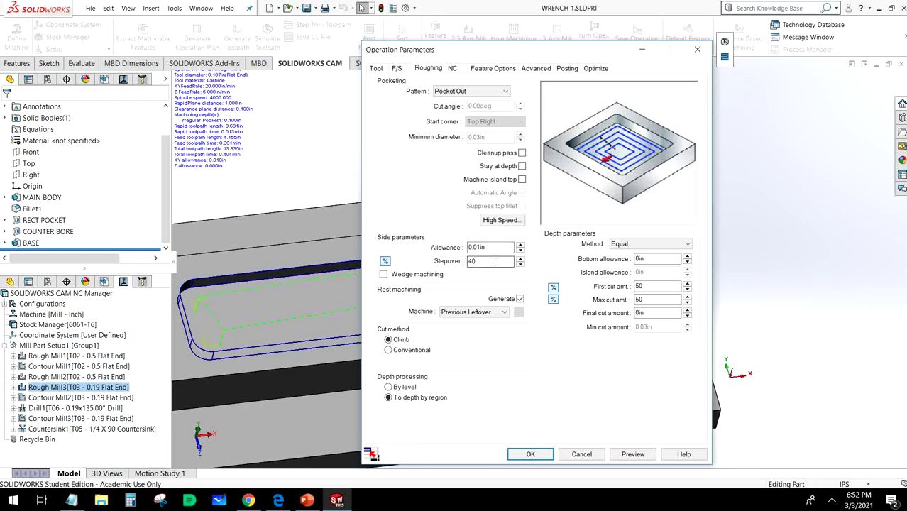
# - Switch Rough Mill3's cut amounts to inches, enter a 0.05in first cut and clear the max cut
pyautogui.click(553, 286)
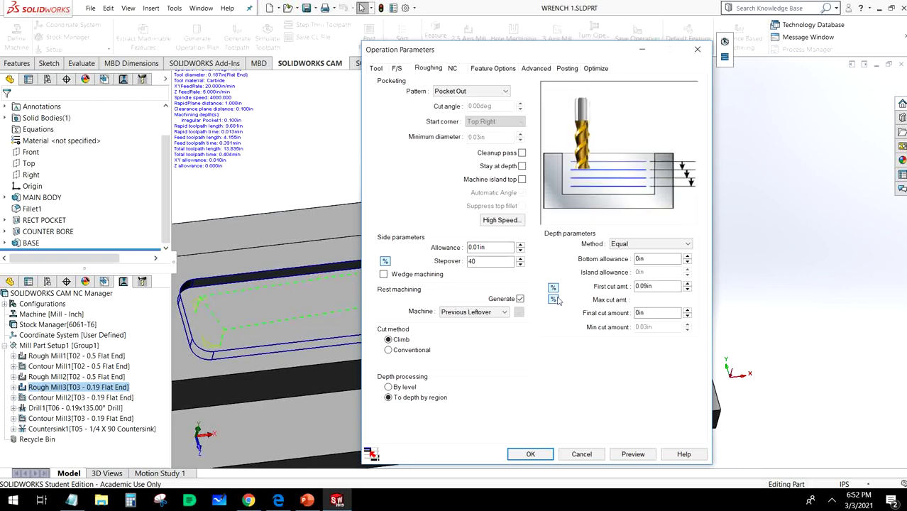
pyautogui.click(554, 299)
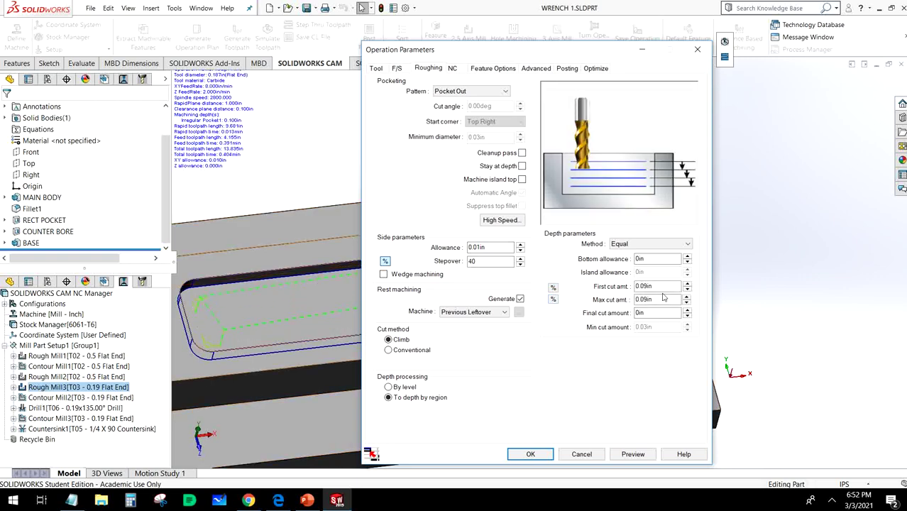
pyautogui.click(634, 286)
pyautogui.write('0')
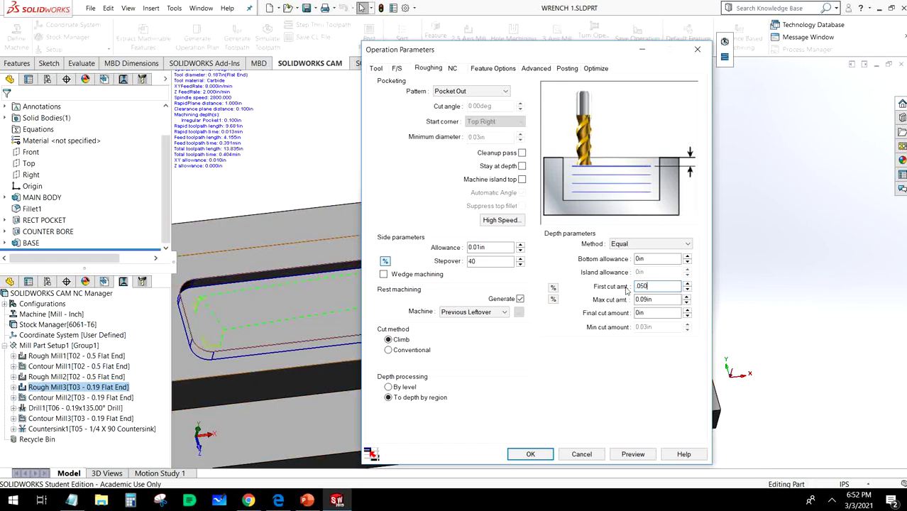
pyautogui.write('50')
pyautogui.press('Tab')
pyautogui.press('BackSpace')
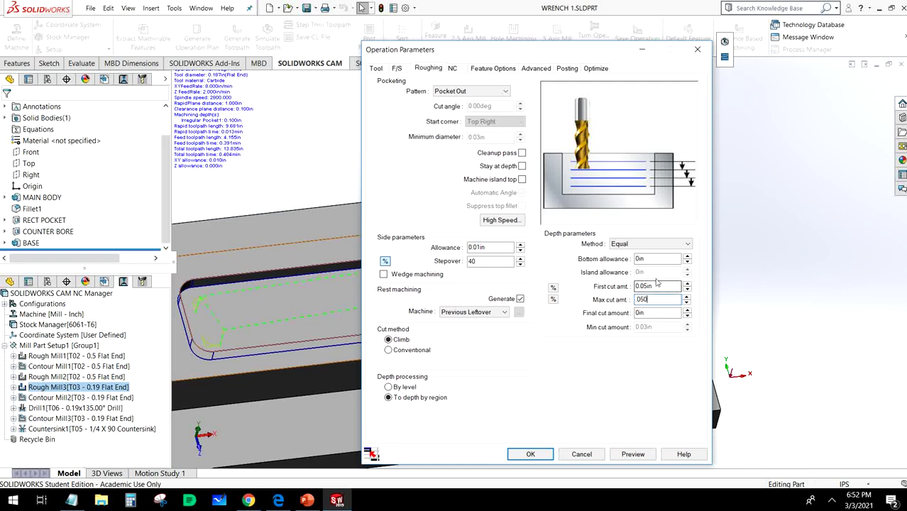
pyautogui.moveTo(132, 426)
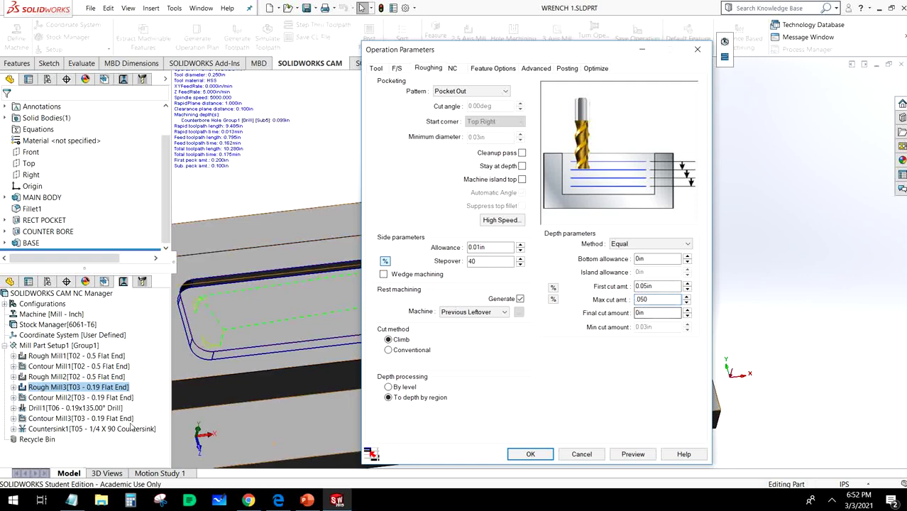
pyautogui.moveTo(62, 380)
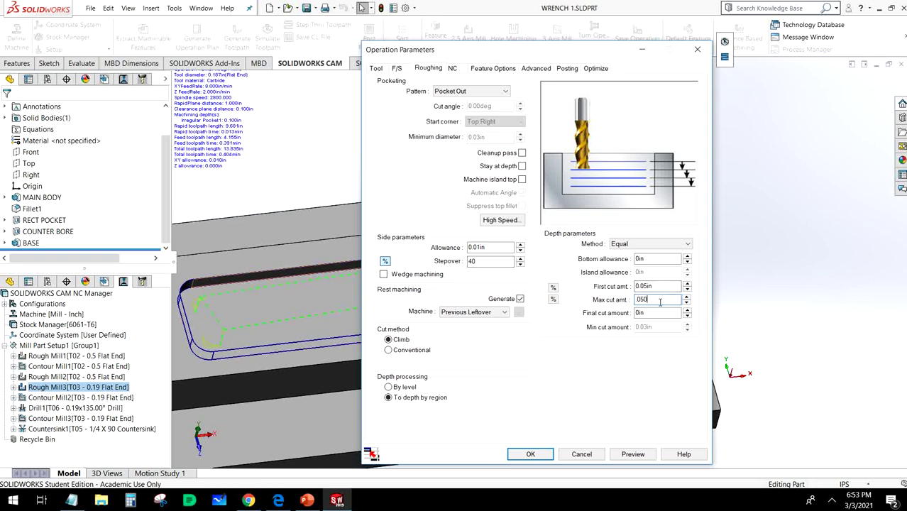
# - Set Rough Mill3's rapid plane to 0.1in and apply to regenerate the toolpaths
pyautogui.click(453, 69)
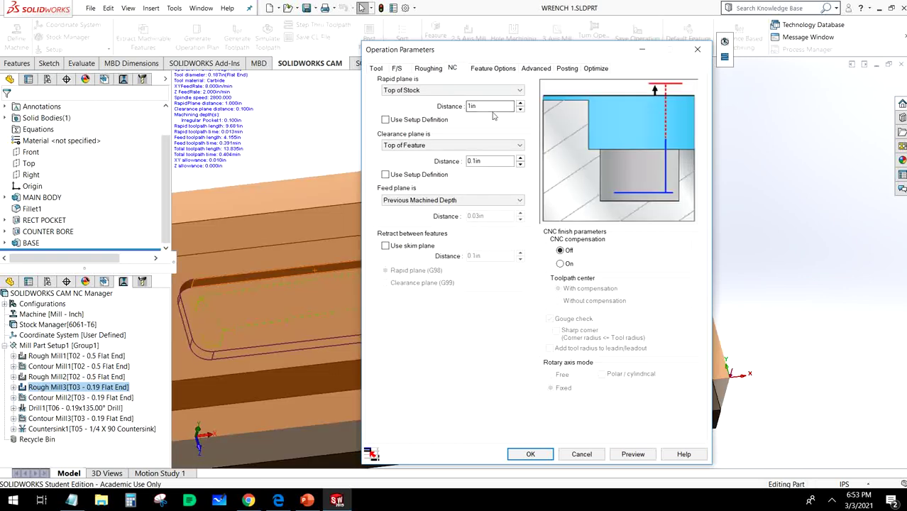
pyautogui.write('1')
pyautogui.click(526, 452)
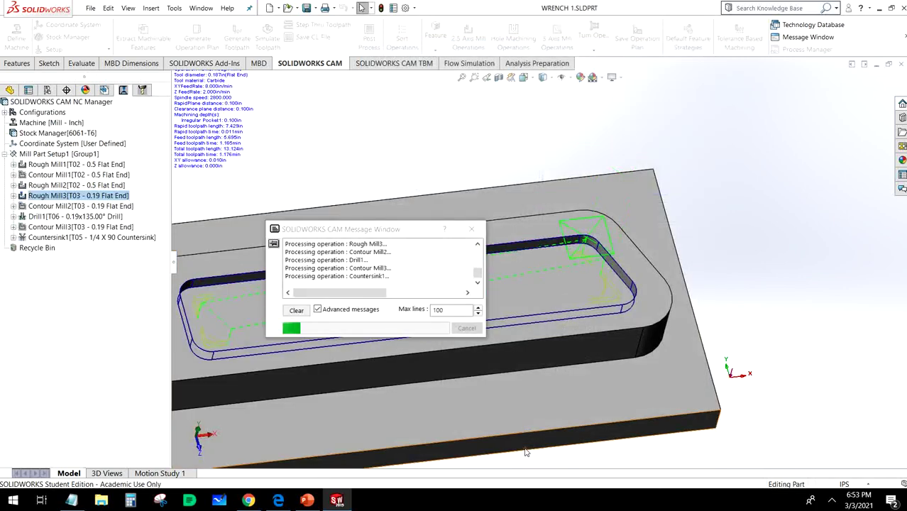
pyautogui.click(470, 231)
# - Fit the wrench in view and generate the Contour Mill2 toolpath
pyautogui.press('f')
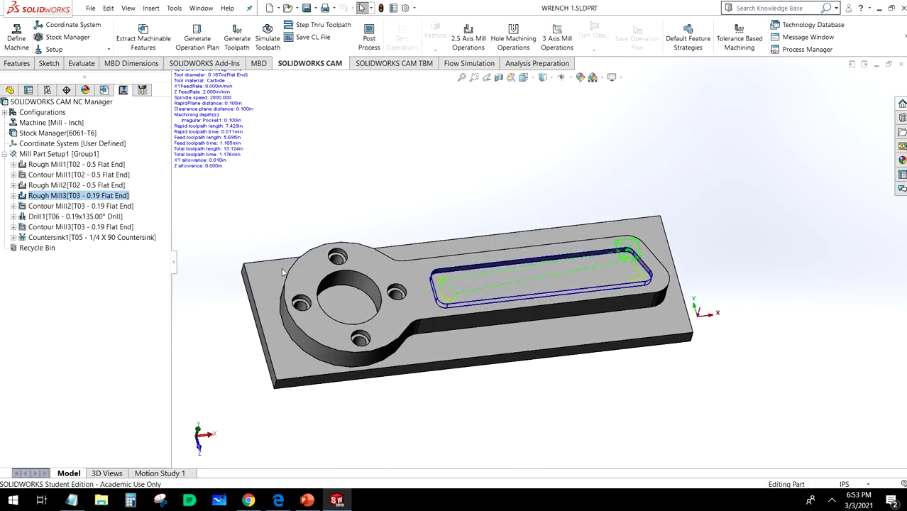
pyautogui.scroll(-3, 281, 272)
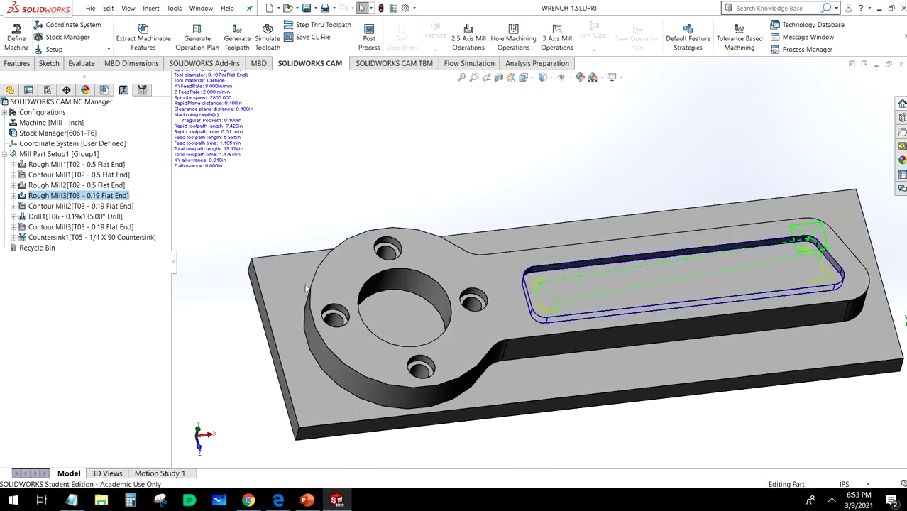
pyautogui.click(83, 207)
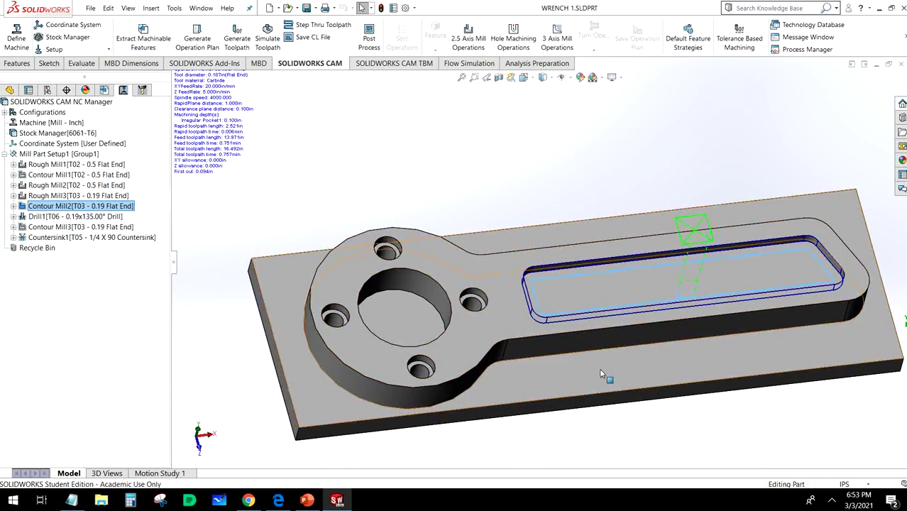
pyautogui.rightClick(67, 206)
pyautogui.click(67, 204)
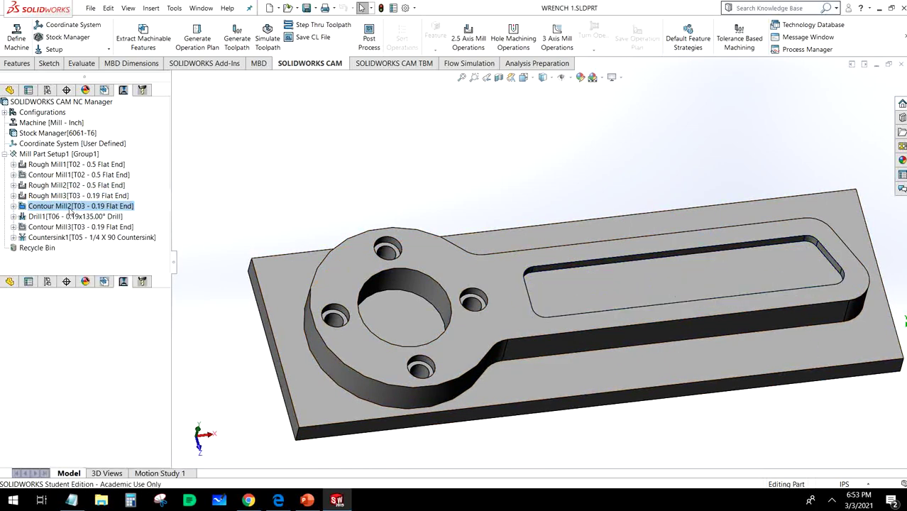
# - Define Contour Mill2's feeds by operation with 2800 rpm spindle speed and 8 in/min XY feed
pyautogui.doubleClick(70, 206)
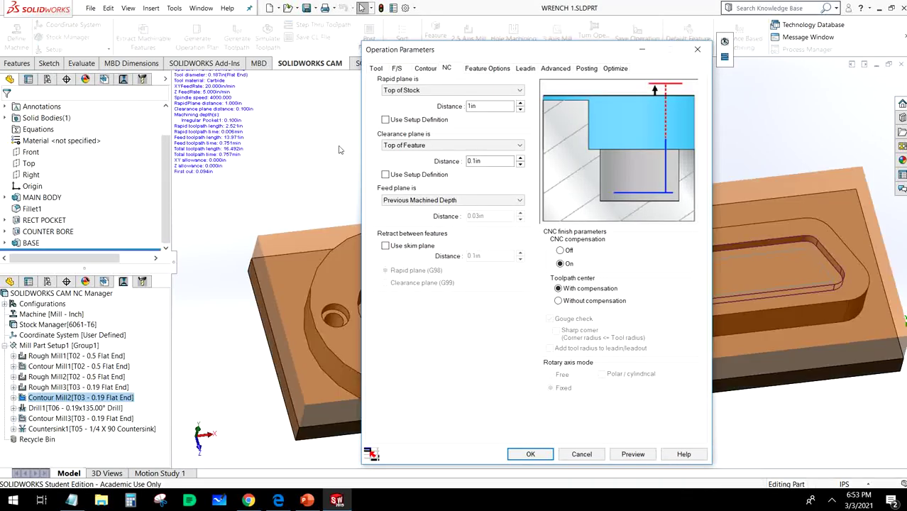
pyautogui.click(396, 68)
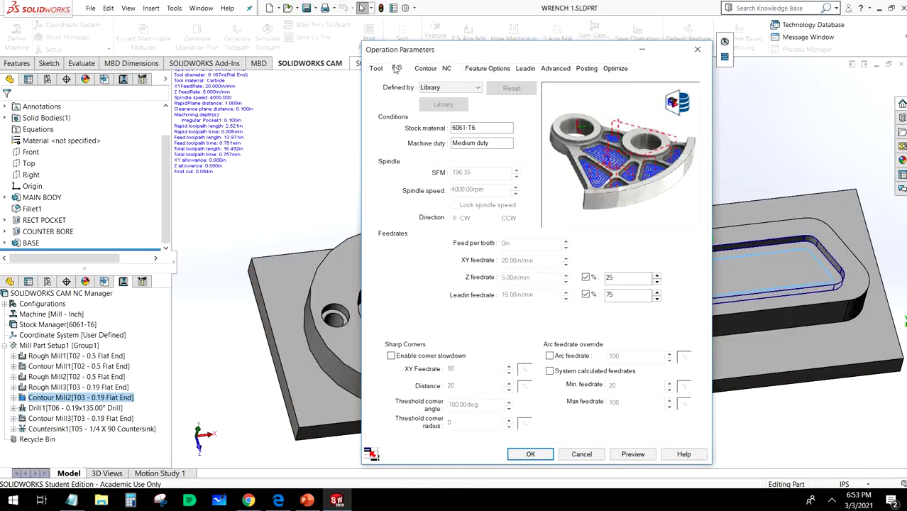
pyautogui.click(450, 87)
pyautogui.click(437, 103)
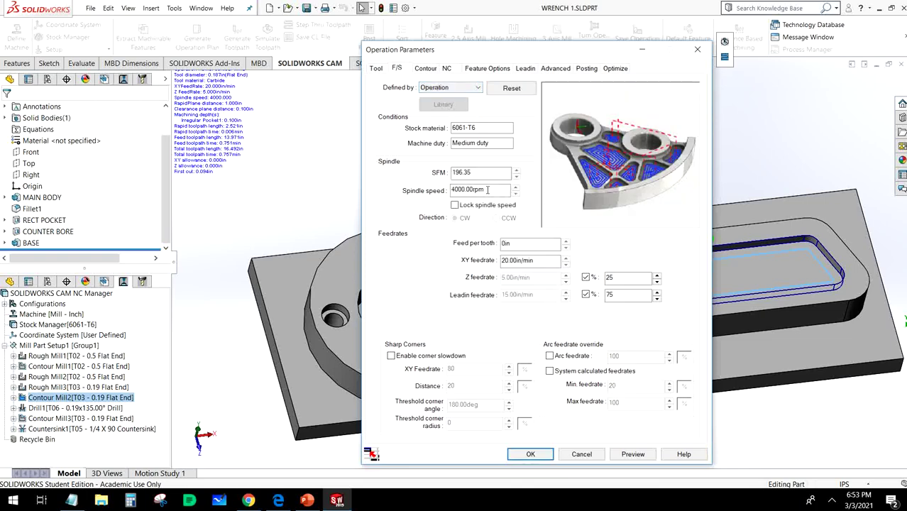
pyautogui.moveTo(487, 189); pyautogui.dragTo(425, 187)
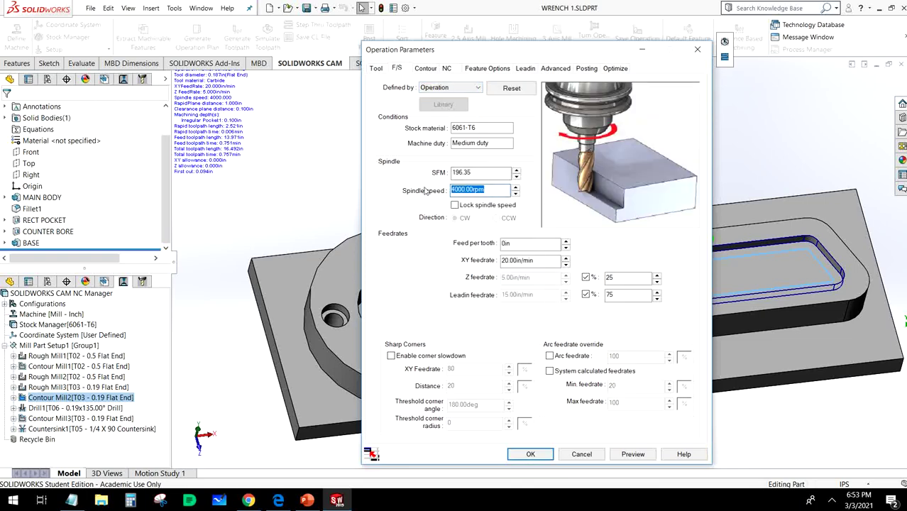
pyautogui.write('2800')
pyautogui.click(506, 264)
pyautogui.moveTo(552, 261); pyautogui.dragTo(484, 262)
pyautogui.write('8')
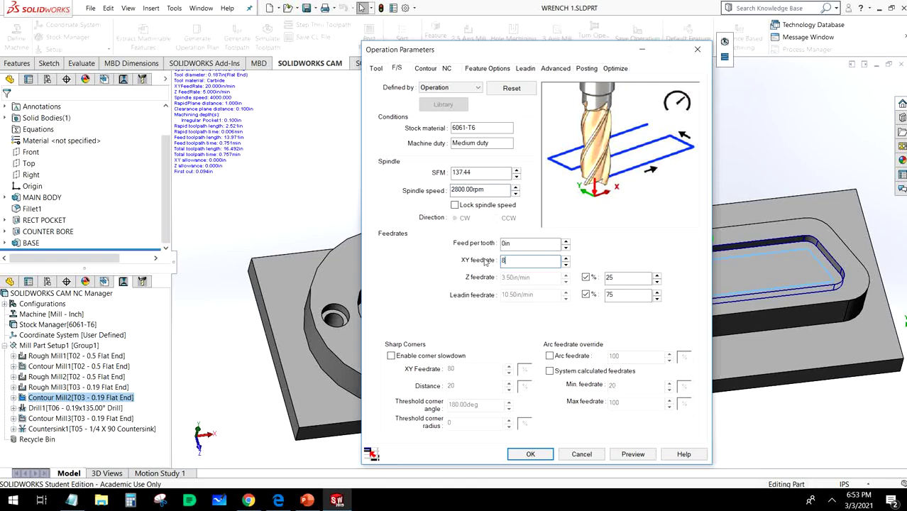
pyautogui.click(536, 247)
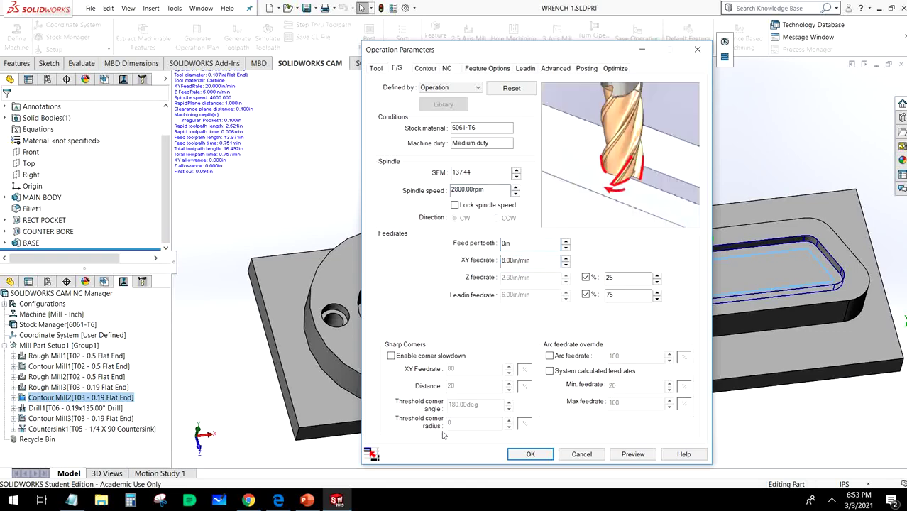
# - Switch Contour Mill2's cut depths to inches and set a 0.05in first cut
pyautogui.click(425, 68)
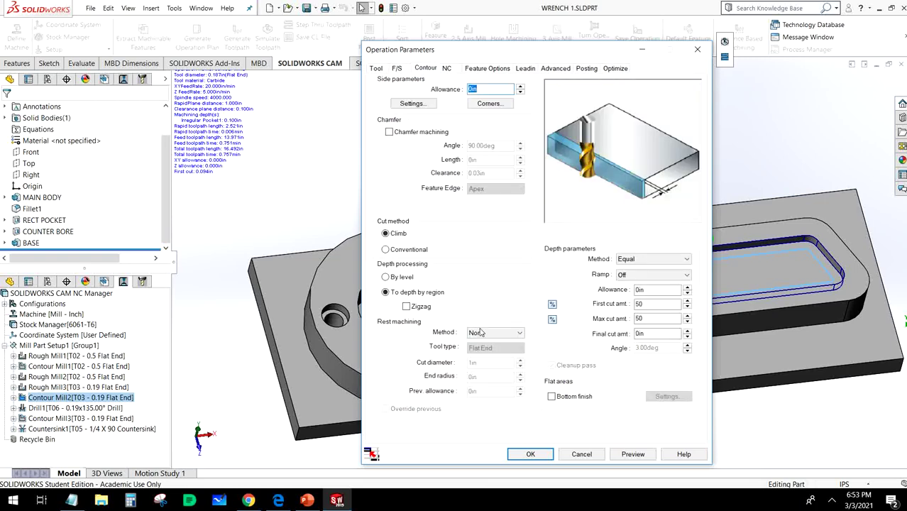
pyautogui.click(552, 304)
pyautogui.click(552, 319)
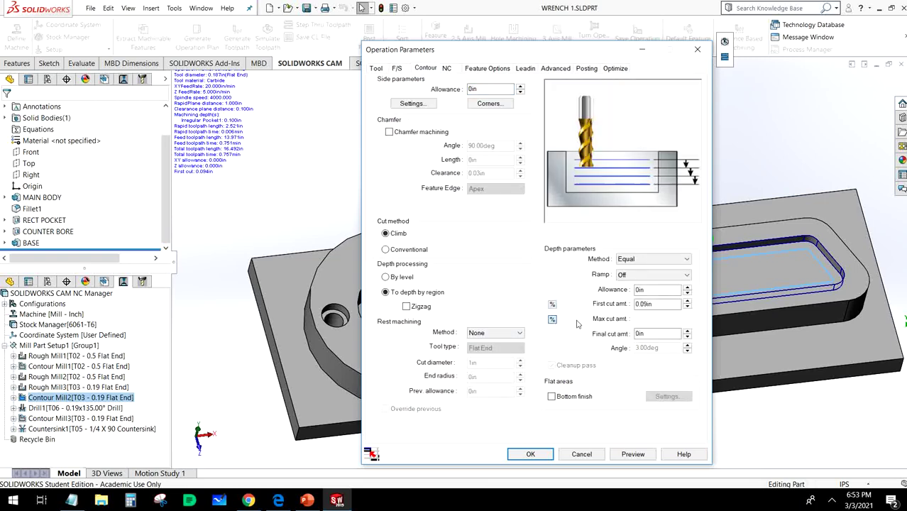
pyautogui.click(657, 304)
pyautogui.write('050')
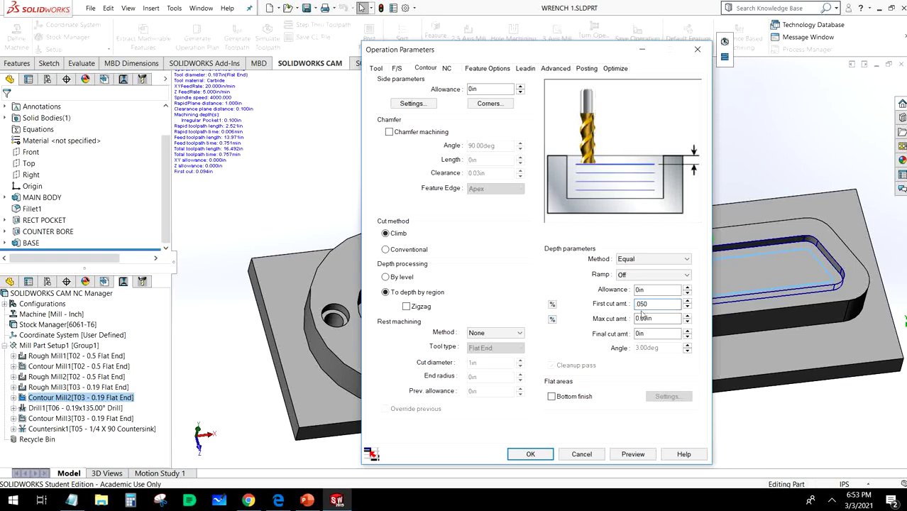
pyautogui.press('Tab')
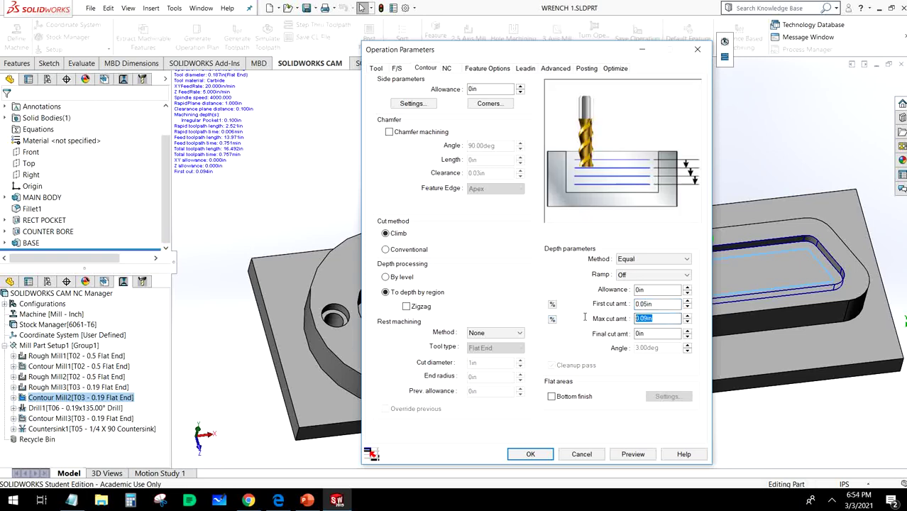
pyautogui.press('BackSpace')
# - Set a 0.1in rapid plane, turn CNC compensation off, and regenerate the toolpaths
pyautogui.click(447, 68)
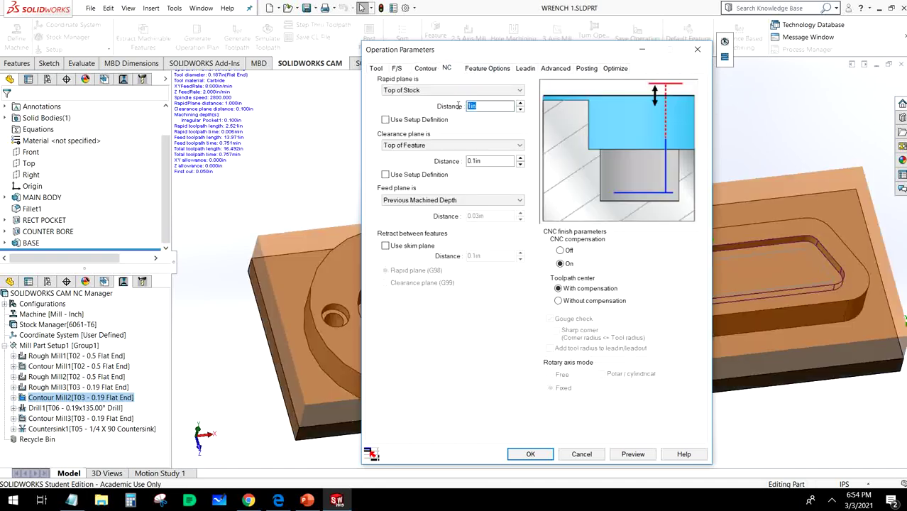
pyautogui.write('.1')
pyautogui.click(560, 251)
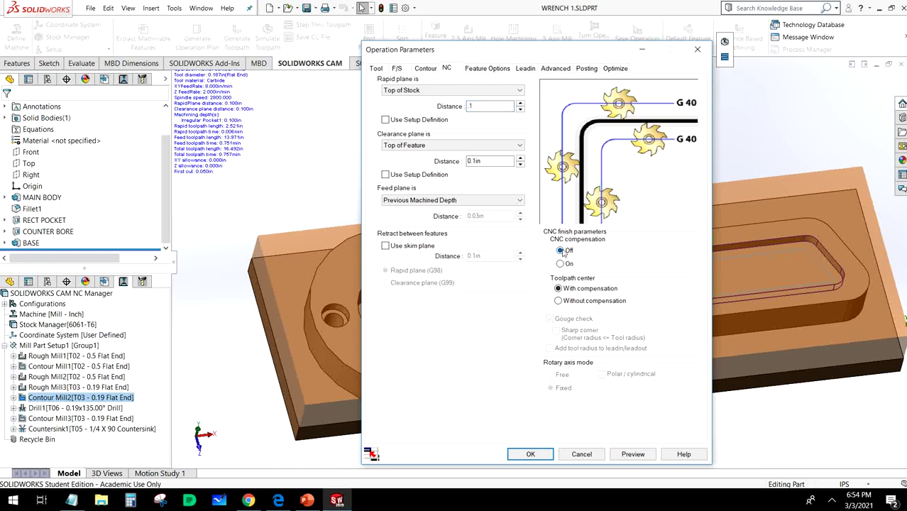
pyautogui.click(530, 454)
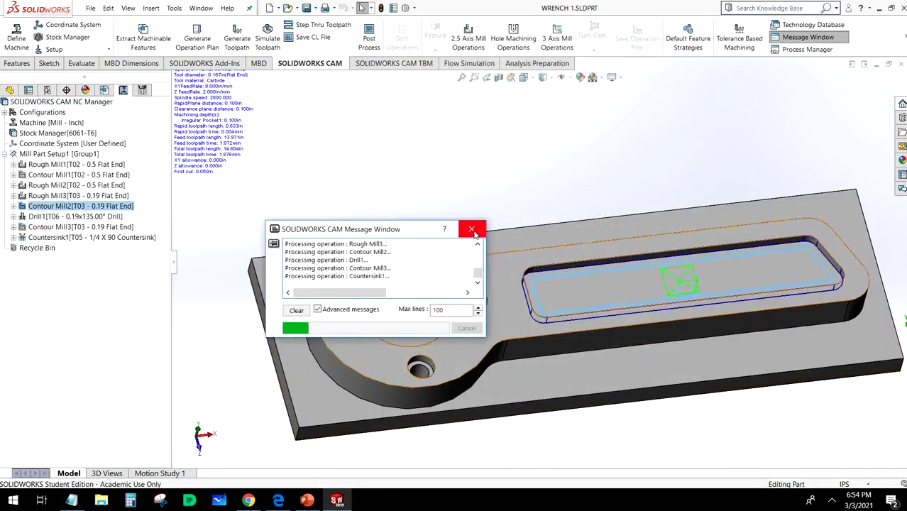
# - Show and orbit around the Drill1 toolpath on the wrench, then bring up Drill1's menu
pyautogui.click(472, 230)
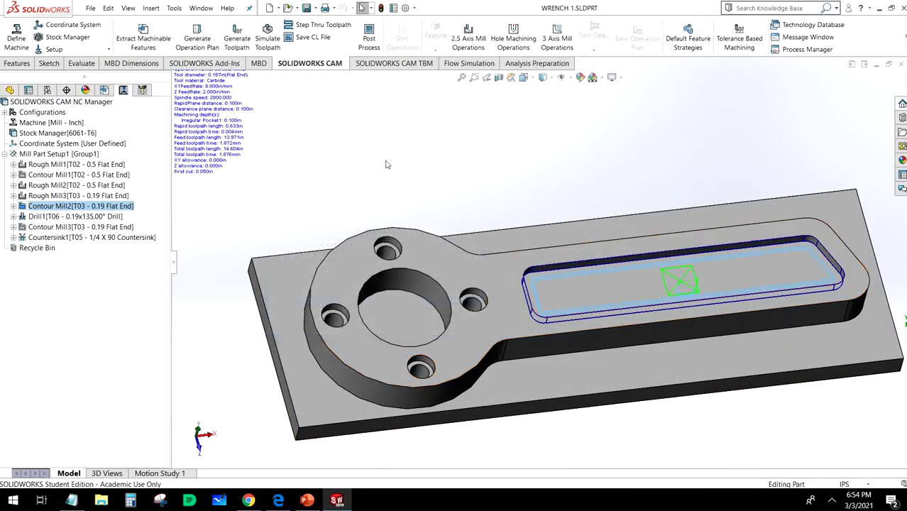
pyautogui.click(107, 216)
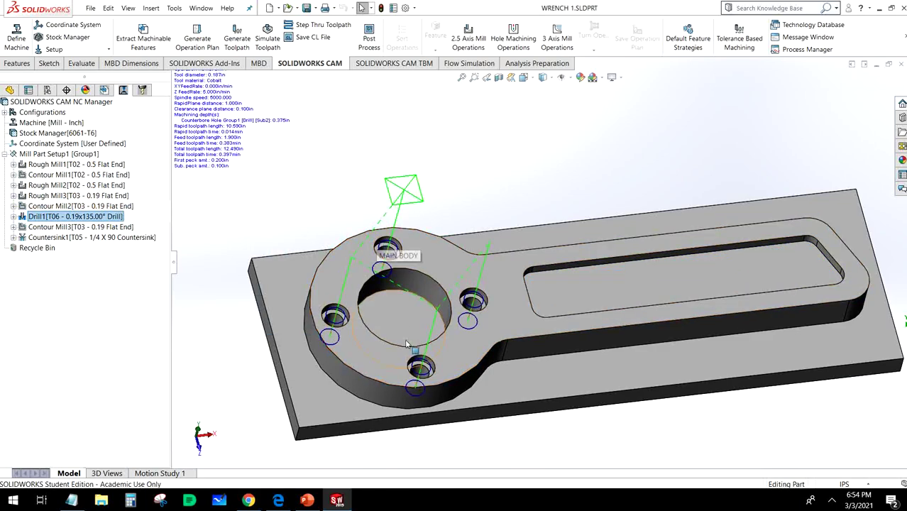
pyautogui.moveTo(414, 358); pyautogui.dragTo(416, 334, button='middle')
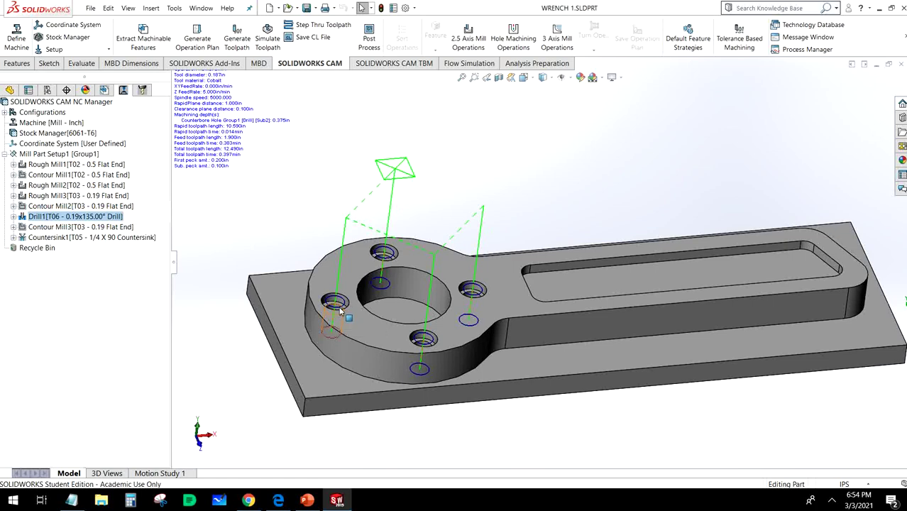
pyautogui.rightClick(61, 216)
# - Define Drill1's feeds by operation and change its 5000 rpm spindle speed to 2800
pyautogui.click(86, 188)
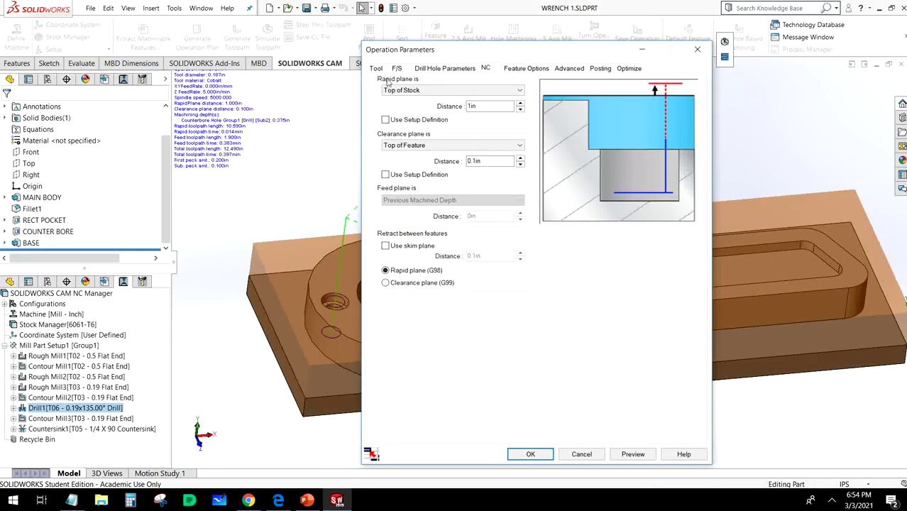
pyautogui.click(396, 68)
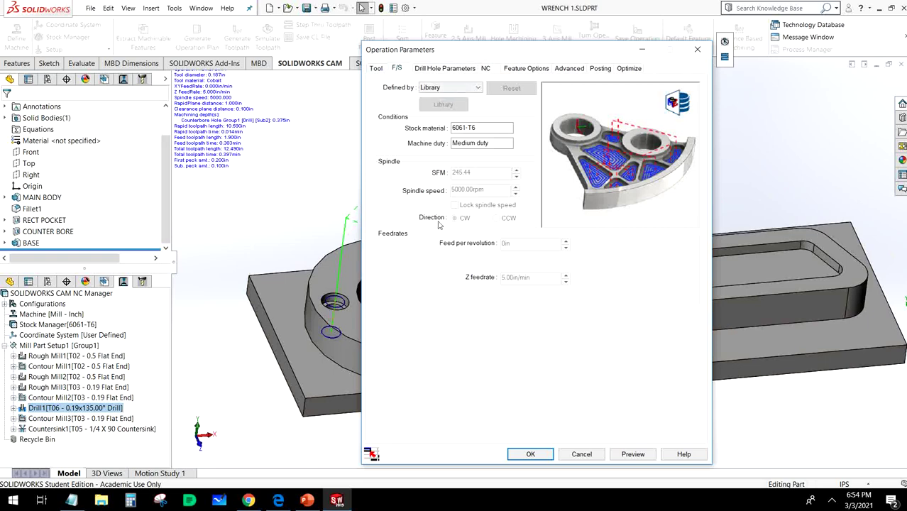
pyautogui.click(465, 87)
pyautogui.click(460, 97)
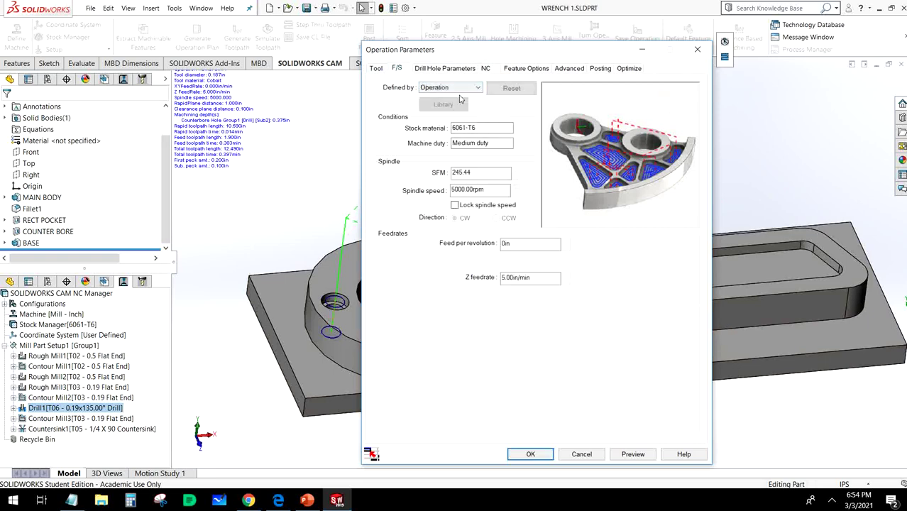
pyautogui.doubleClick(474, 189)
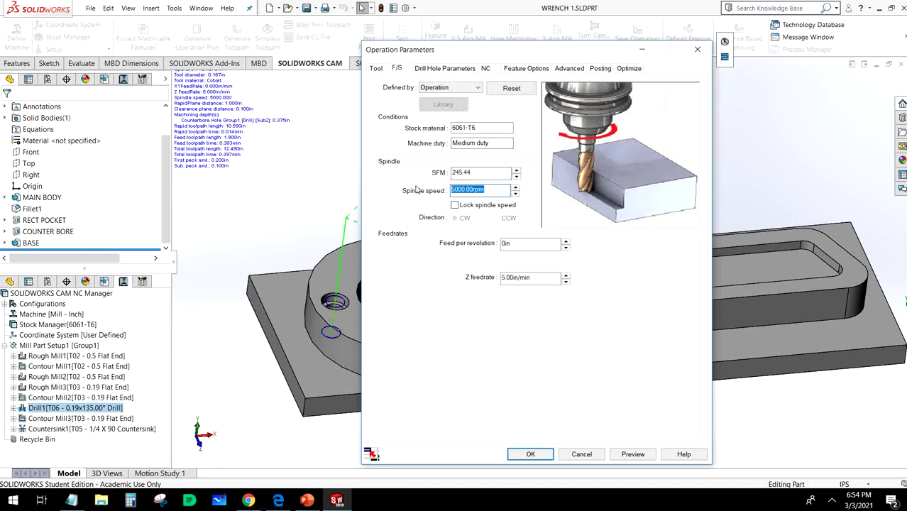
pyautogui.write('2800')
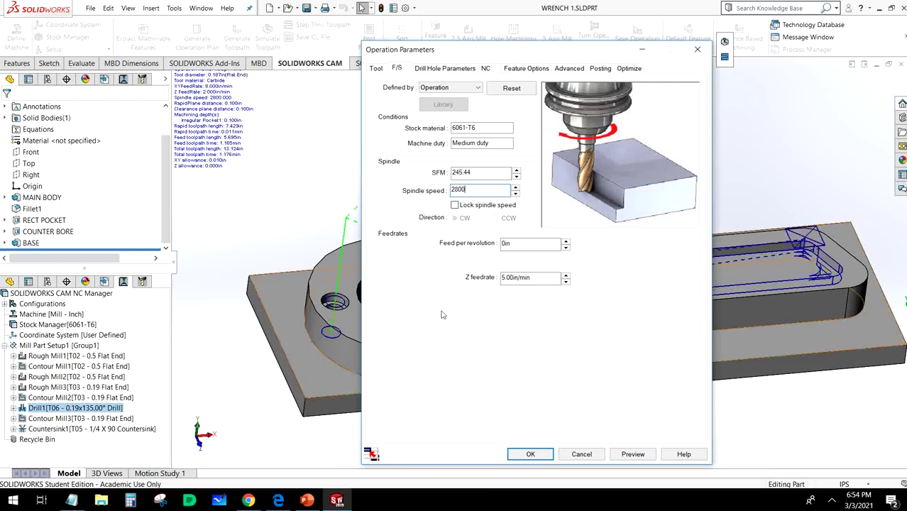
# - Set Drill1's sub peck amount to 0.05in and check its rapid plane distance
pyautogui.click(454, 68)
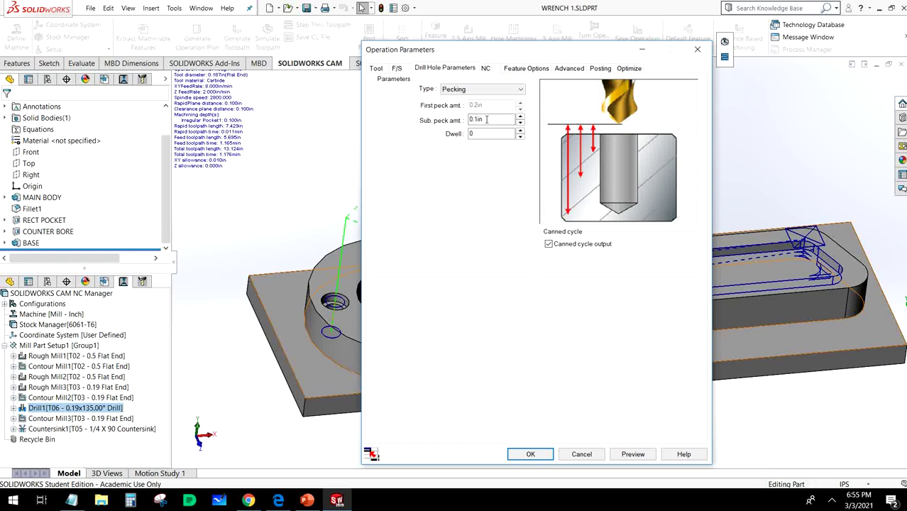
pyautogui.moveTo(486, 119); pyautogui.dragTo(473, 121)
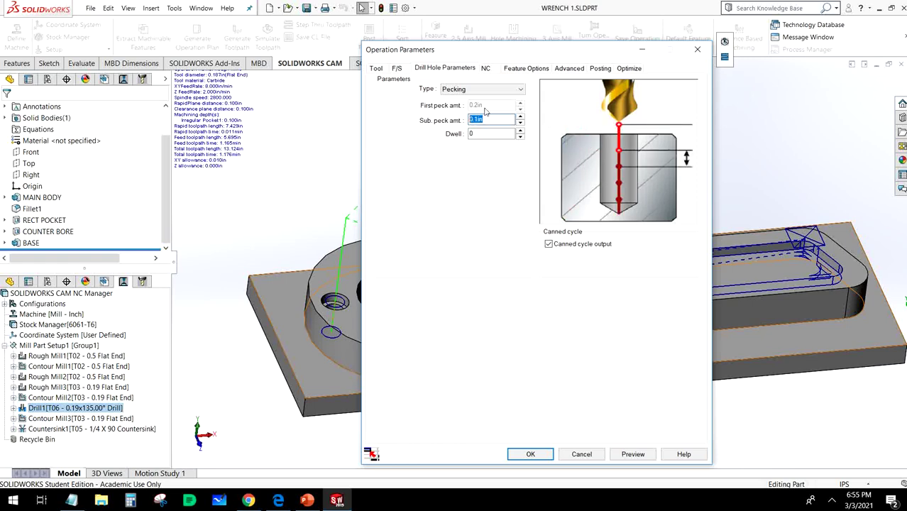
pyautogui.press('BackSpace')
pyautogui.click(486, 68)
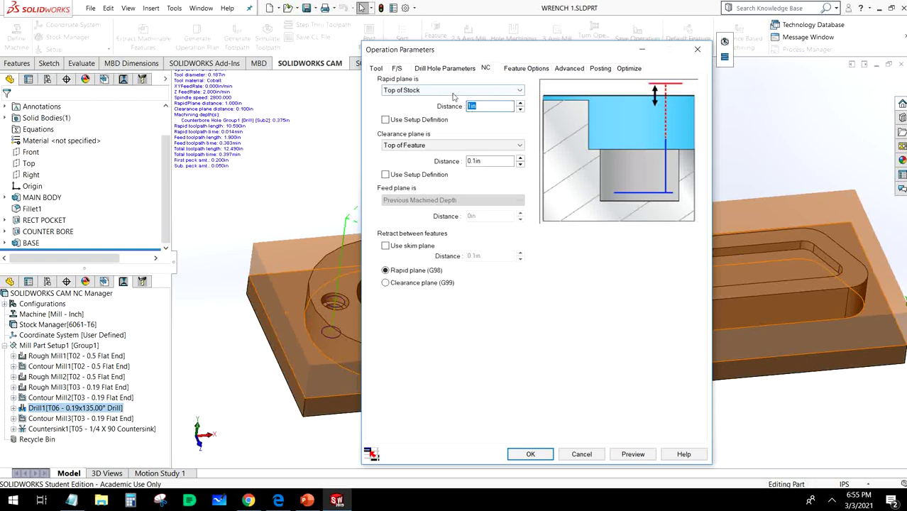
pyautogui.click(471, 105)
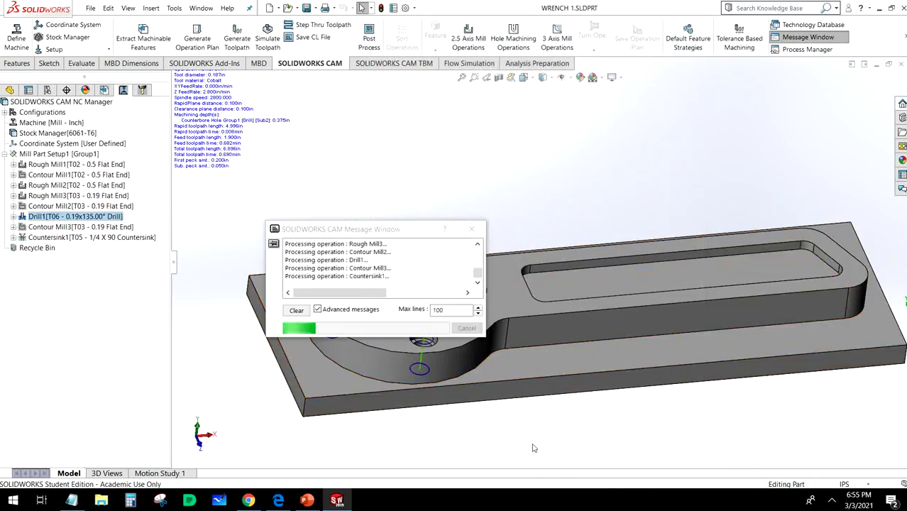
# - Run the toolpath simulation from uncut stock at a slower speed
pyautogui.click(473, 230)
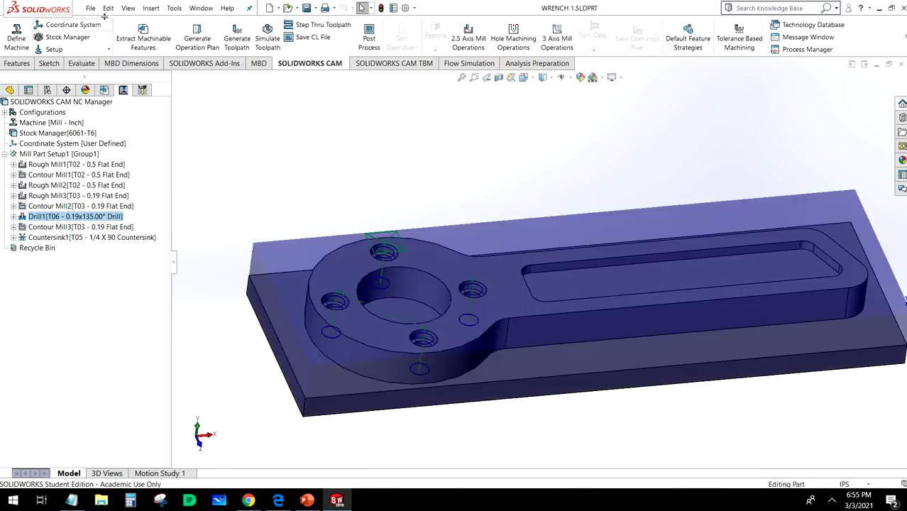
pyautogui.click(268, 41)
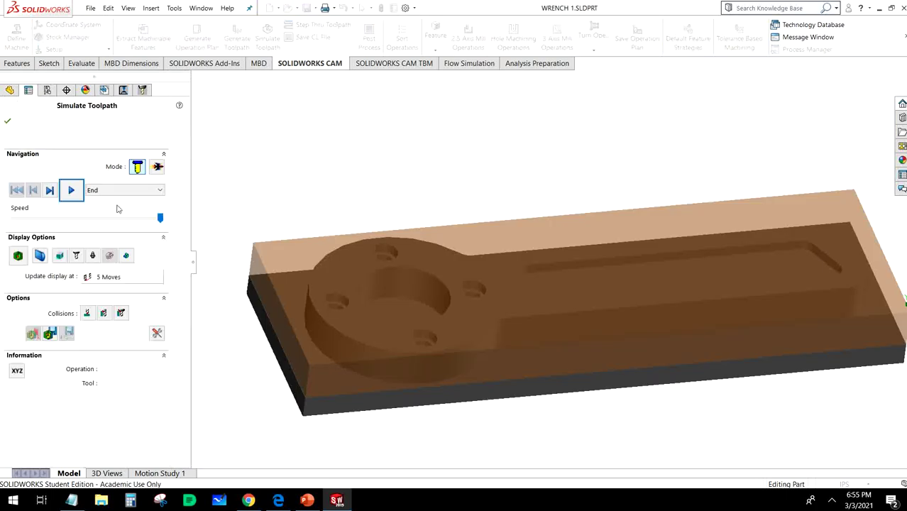
pyautogui.click(74, 190)
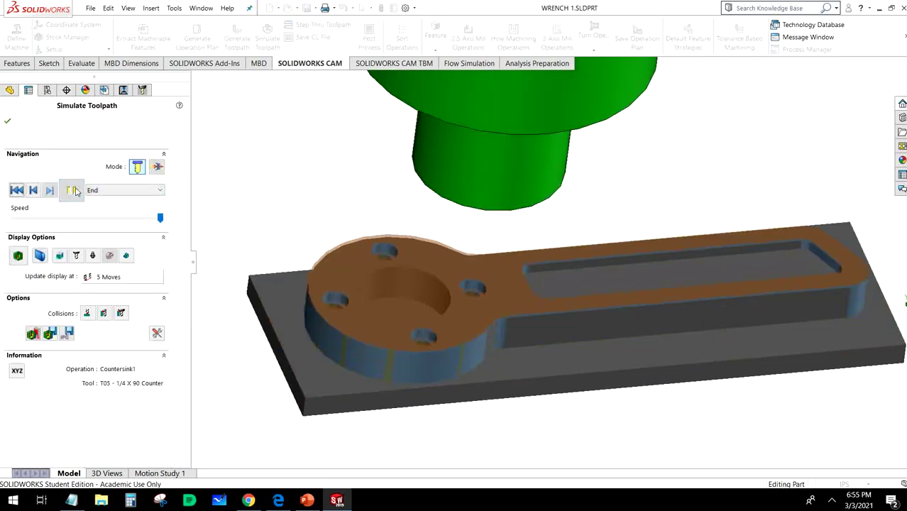
pyautogui.click(100, 219)
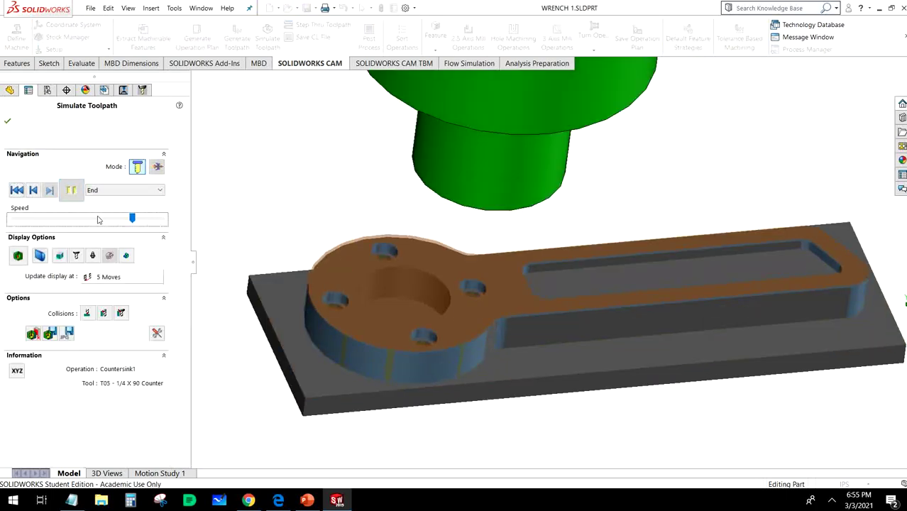
pyautogui.click(71, 190)
pyautogui.click(71, 191)
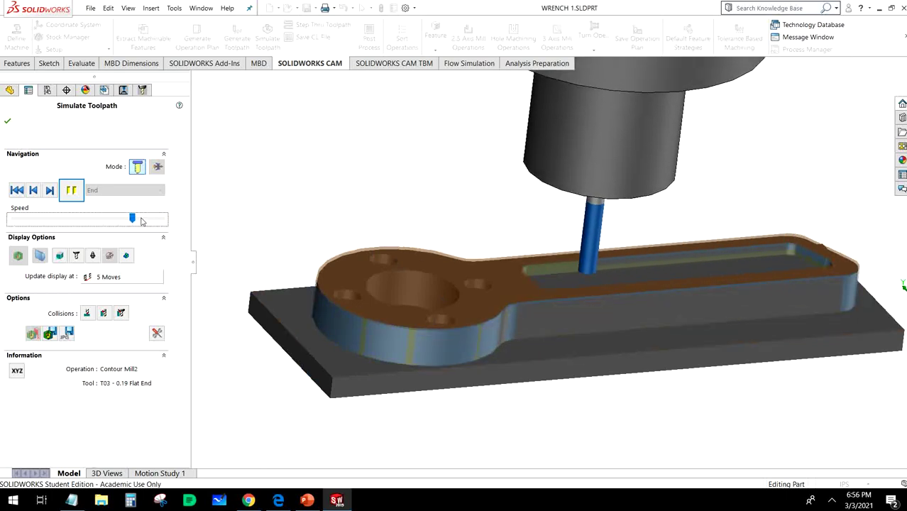
# - Watch the cutting from other angles, then close the simulation back to the operation tree
pyautogui.moveTo(778, 252); pyautogui.dragTo(770, 312, button='middle')
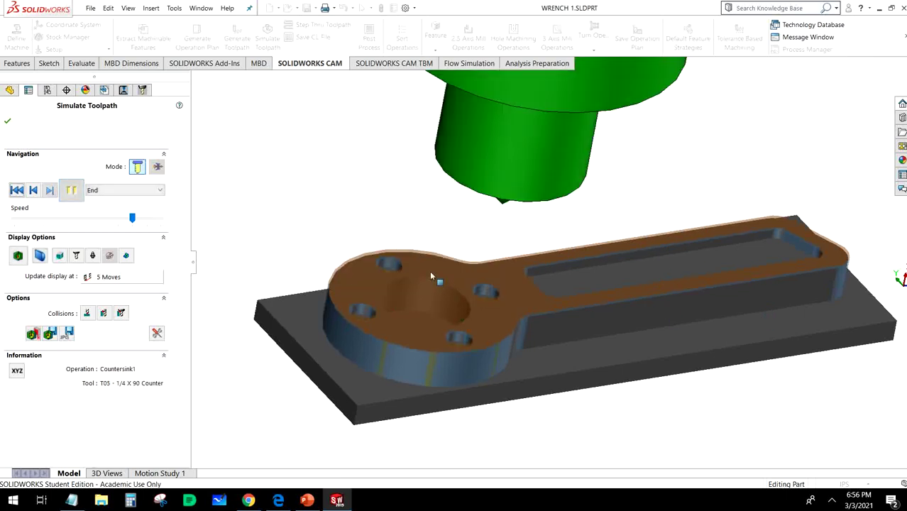
pyautogui.moveTo(450, 352); pyautogui.dragTo(448, 341, button='middle')
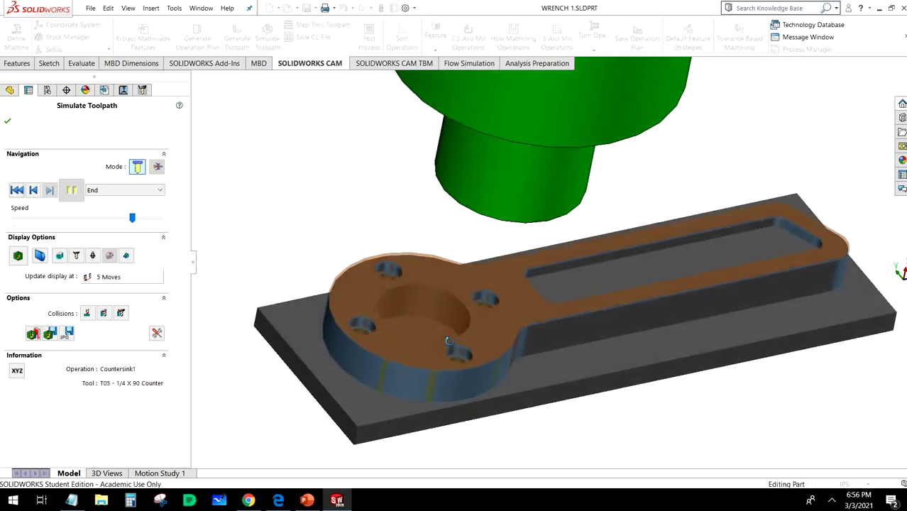
pyautogui.scroll(-5, 448, 340)
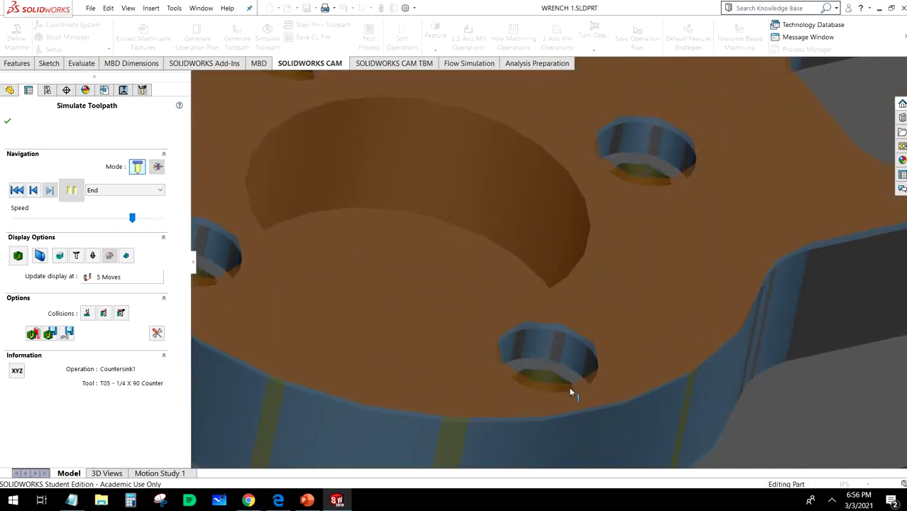
pyautogui.click(8, 123)
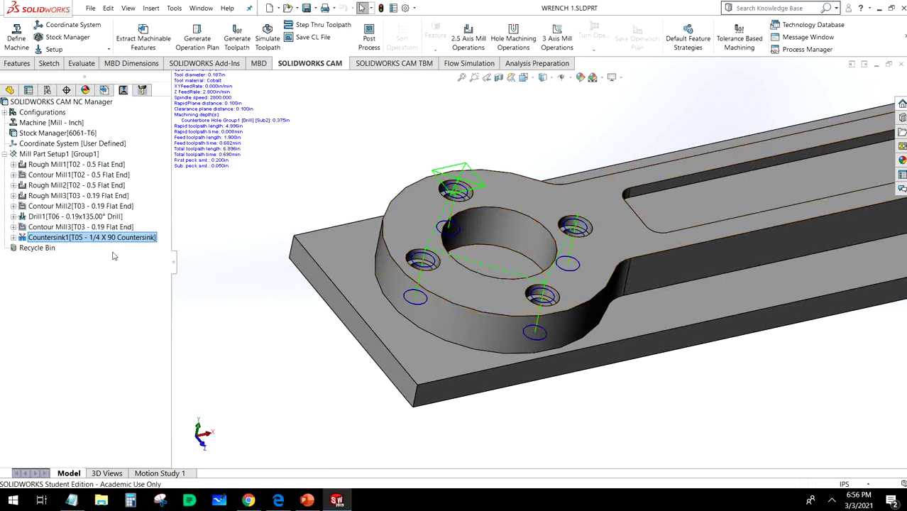
# - Edit Contour Mill3's definition so its feeds and speeds are defined by the operation
pyautogui.click(67, 226)
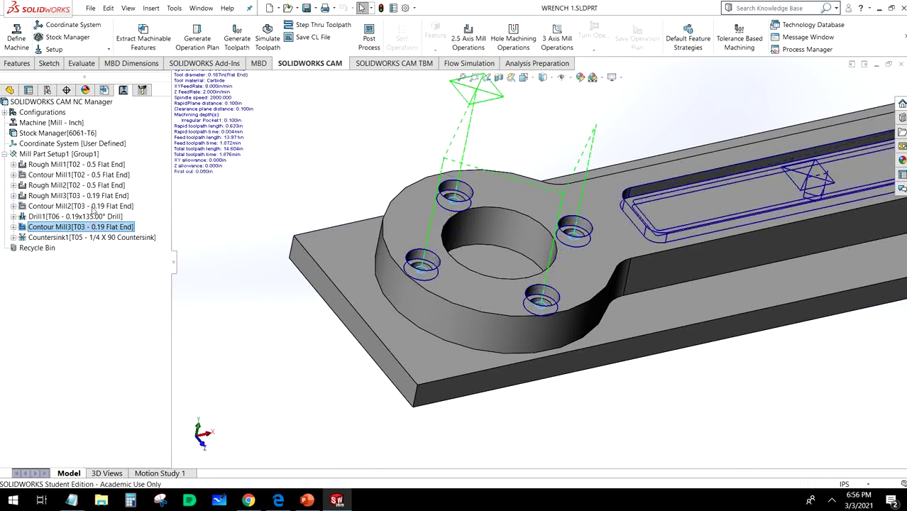
pyautogui.rightClick(101, 229)
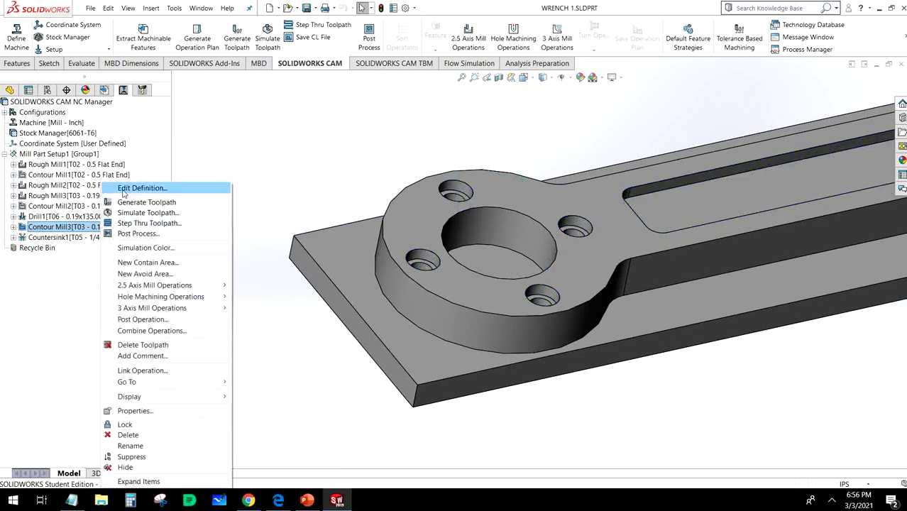
pyautogui.click(146, 185)
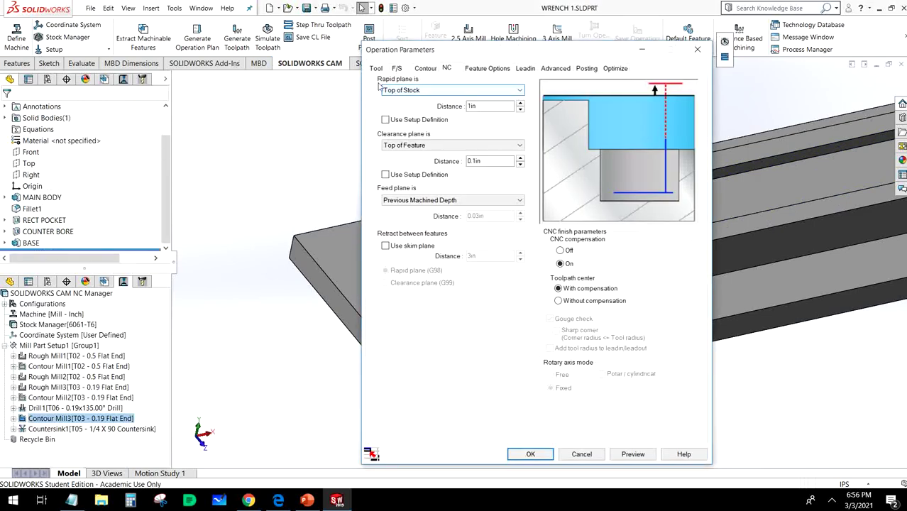
pyautogui.click(396, 69)
pyautogui.click(453, 87)
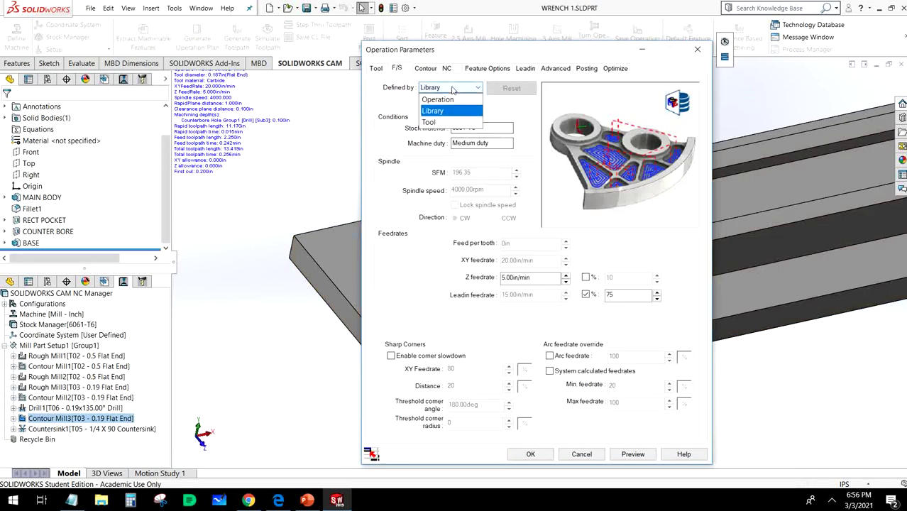
pyautogui.click(438, 99)
# - Set Contour Mill3 to 2800 rpm spindle speed, 8 in/min XY feedrate and 10% Z feedrate
pyautogui.click(468, 190)
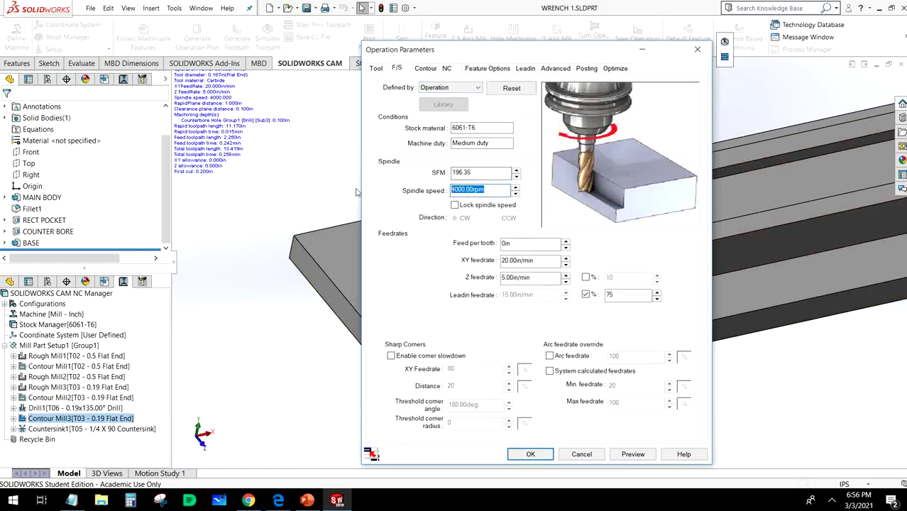
pyautogui.write('2800')
pyautogui.click(542, 262)
pyautogui.moveTo(535, 262); pyautogui.dragTo(484, 263)
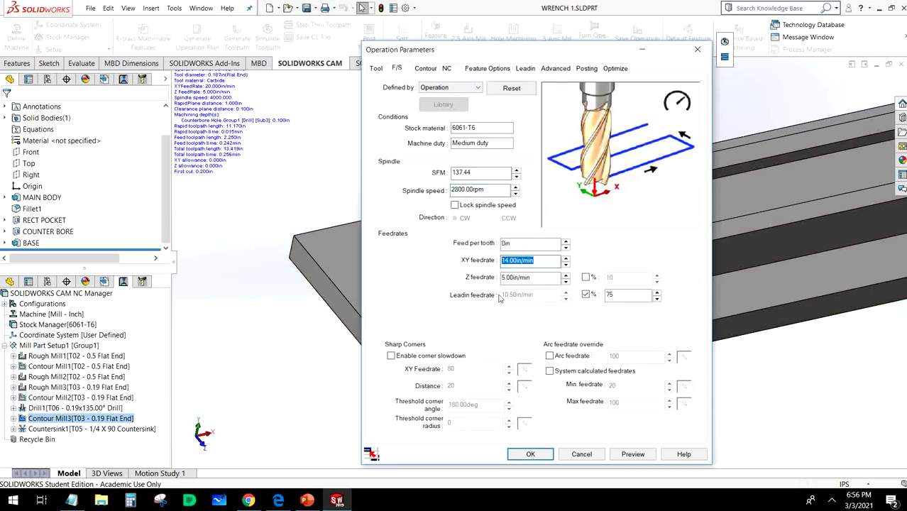
pyautogui.write('8')
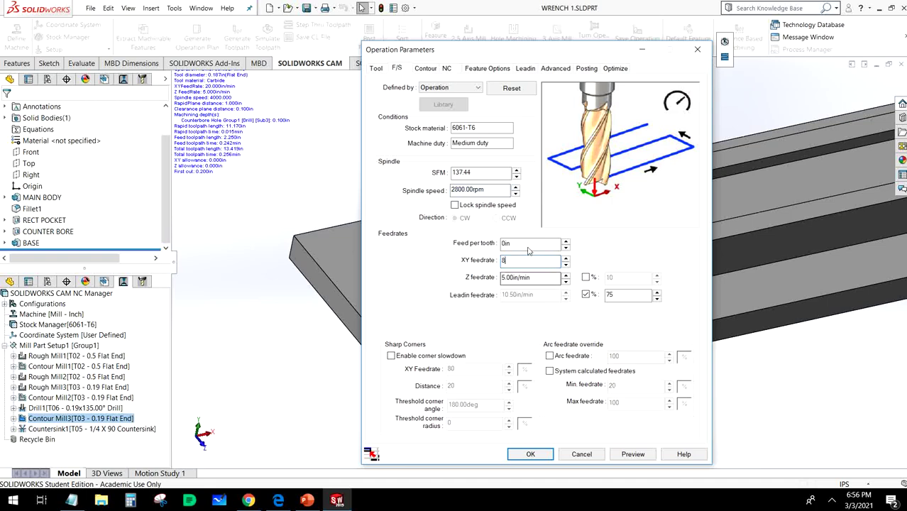
pyautogui.click(528, 244)
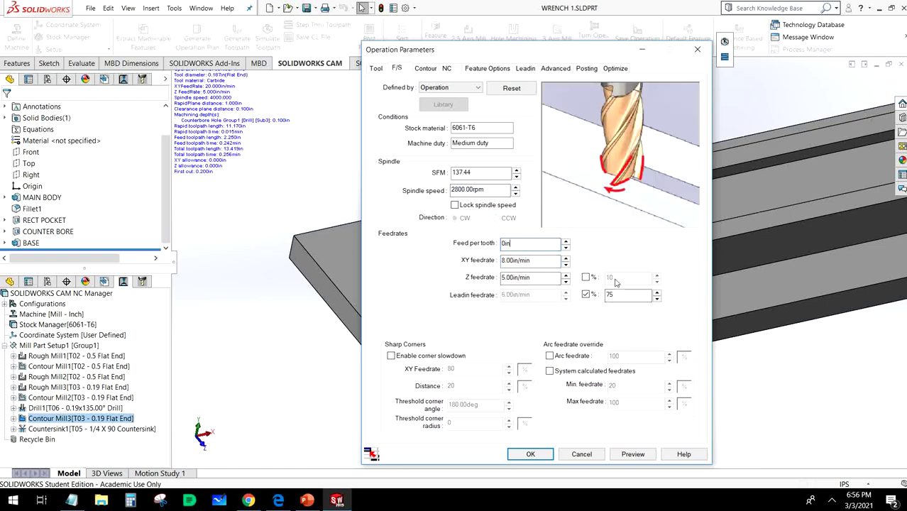
pyautogui.click(586, 279)
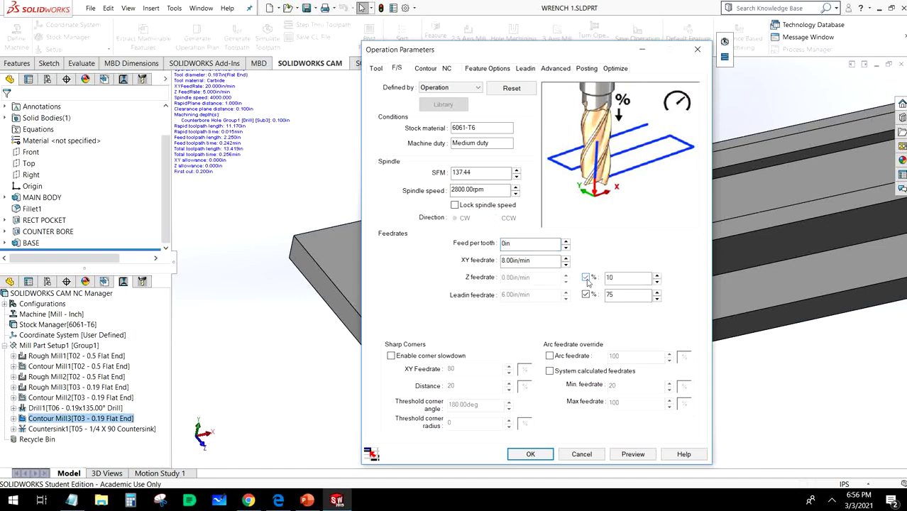
pyautogui.moveTo(531, 54); pyautogui.dragTo(222, 44)
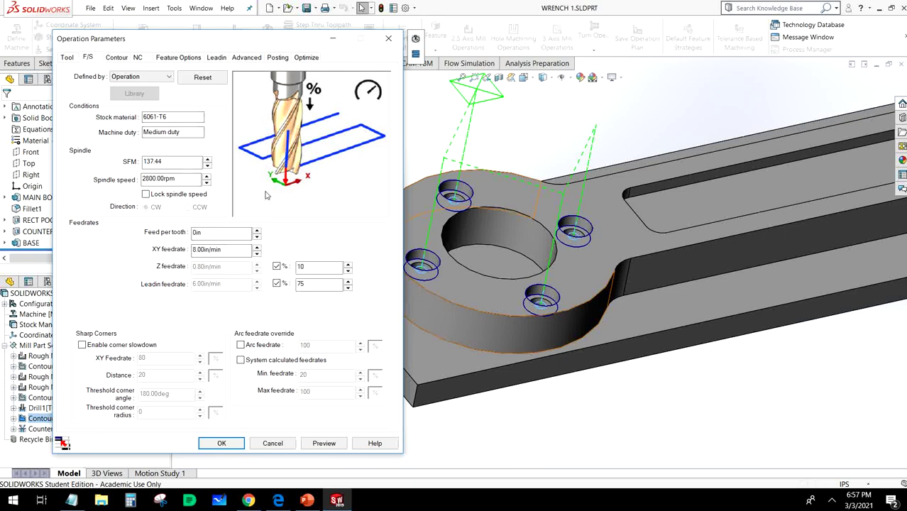
pyautogui.click(116, 57)
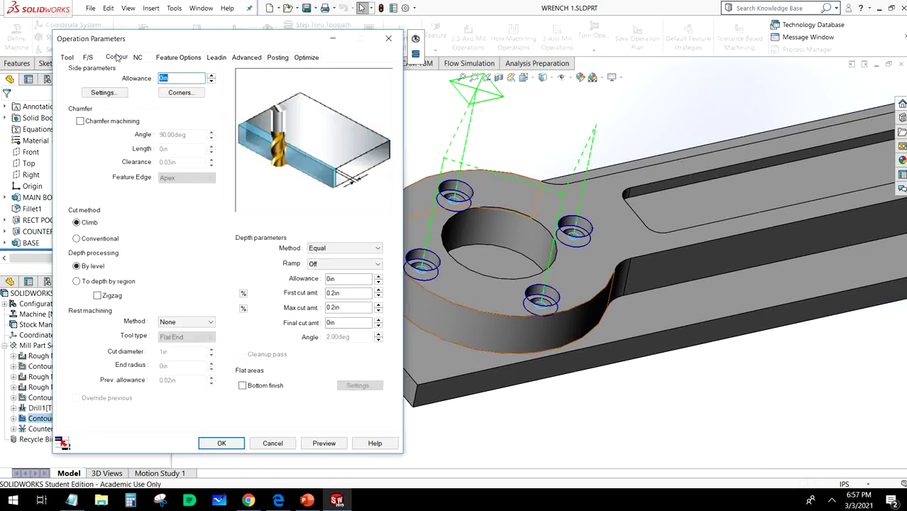
# - Keep the cut depths in inches, with a 0.05in first cut and the old max cut cleared for .050
pyautogui.click(243, 293)
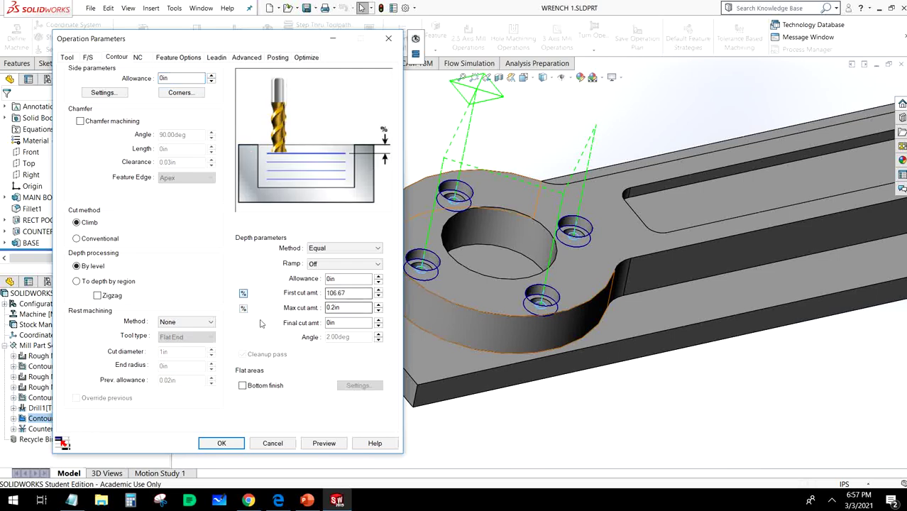
pyautogui.click(244, 308)
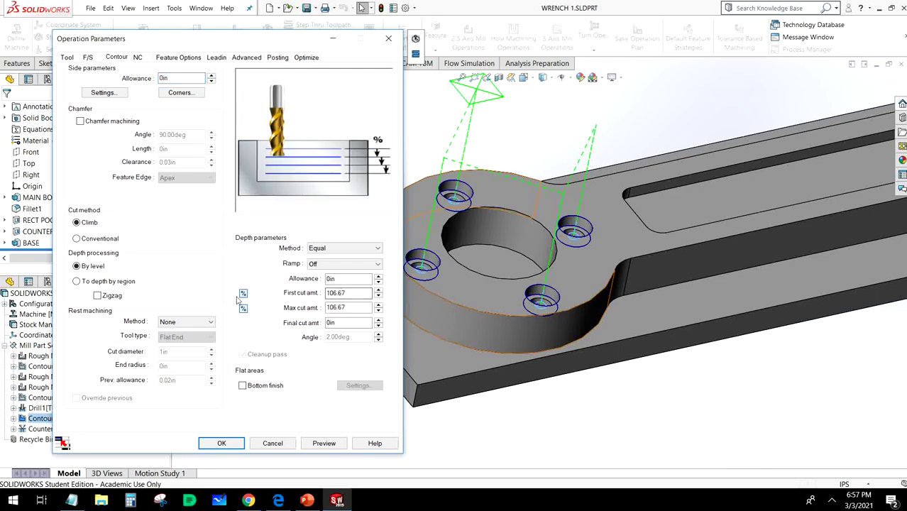
pyautogui.click(244, 293)
pyautogui.click(243, 308)
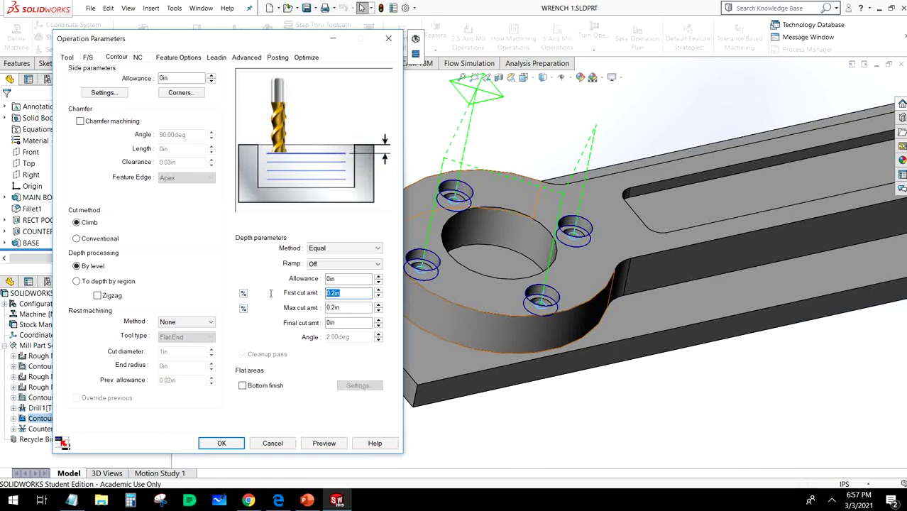
pyautogui.write('.050')
pyautogui.doubleClick(329, 309)
pyautogui.press('BackSpace')
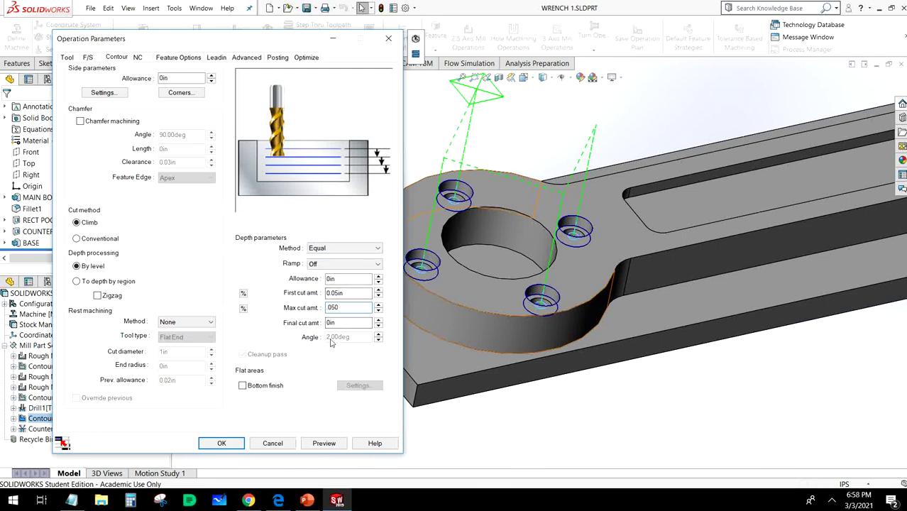
# - Give Contour Mill3 a 0.1 in rapid plane distance with CNC compensation off, and regenerate its toolpaths
pyautogui.click(137, 57)
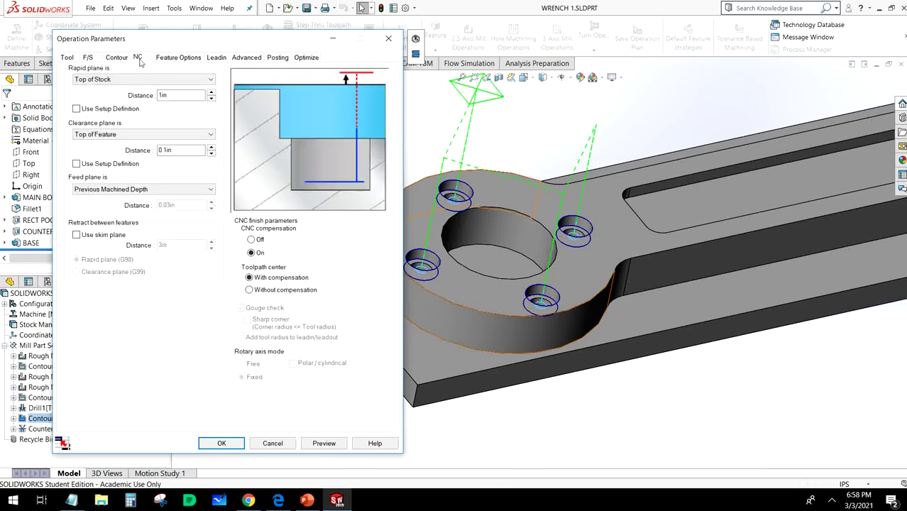
pyautogui.doubleClick(170, 95)
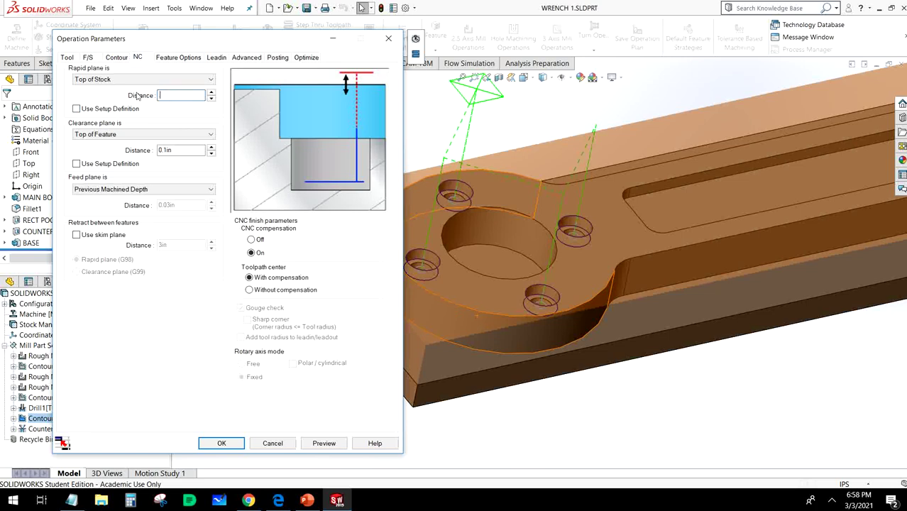
pyautogui.click(254, 240)
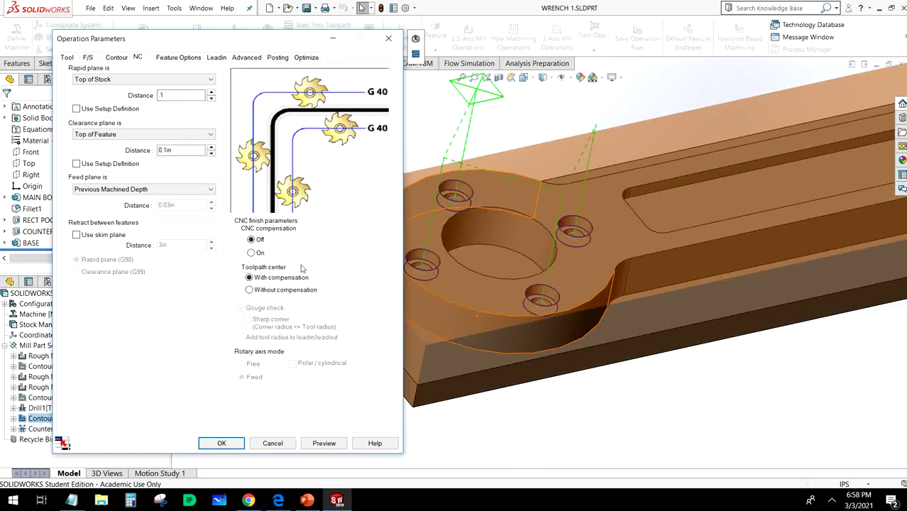
pyautogui.click(222, 443)
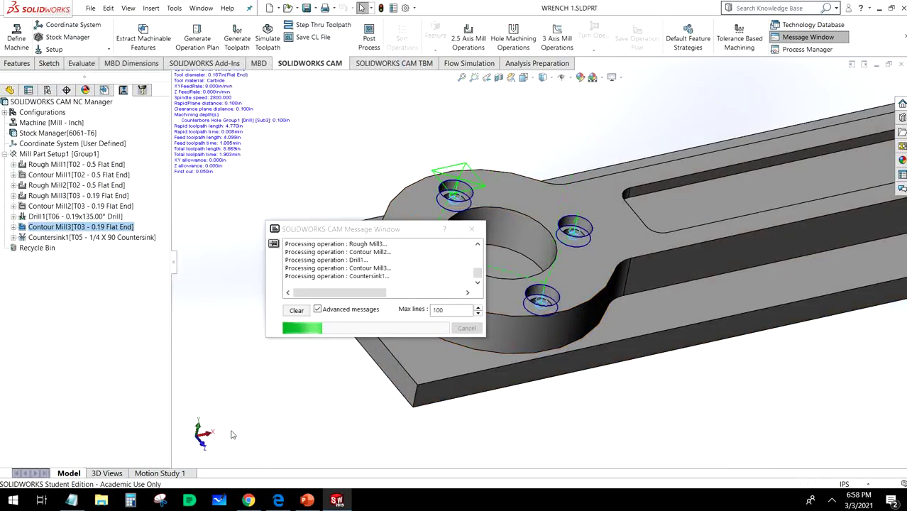
# - Delete the Countersink1 (T05 1/4 X 90 Countersink) operation, then collapse the Recycle Bin
pyautogui.click(472, 230)
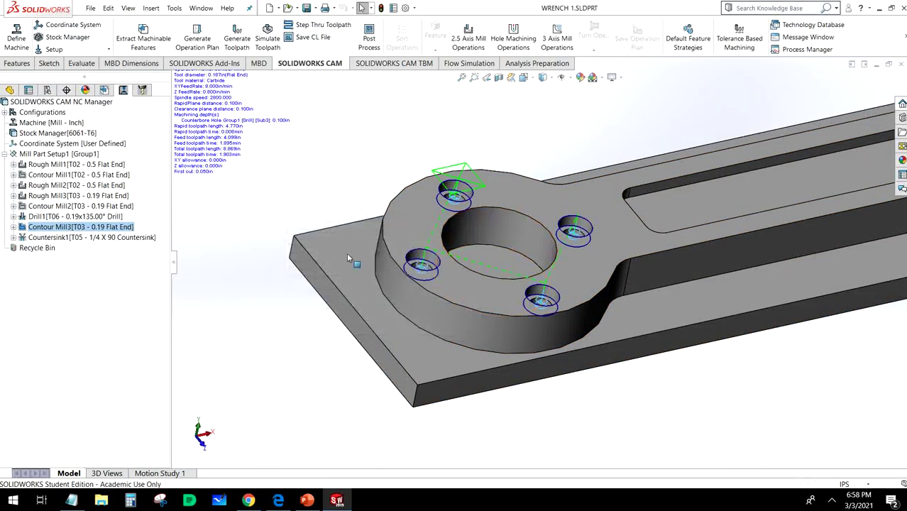
pyautogui.click(122, 241)
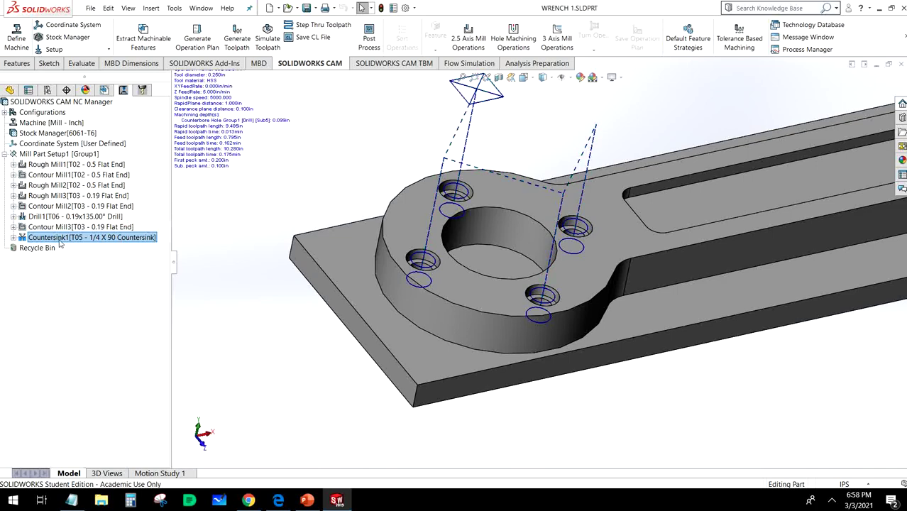
pyautogui.rightClick(61, 241)
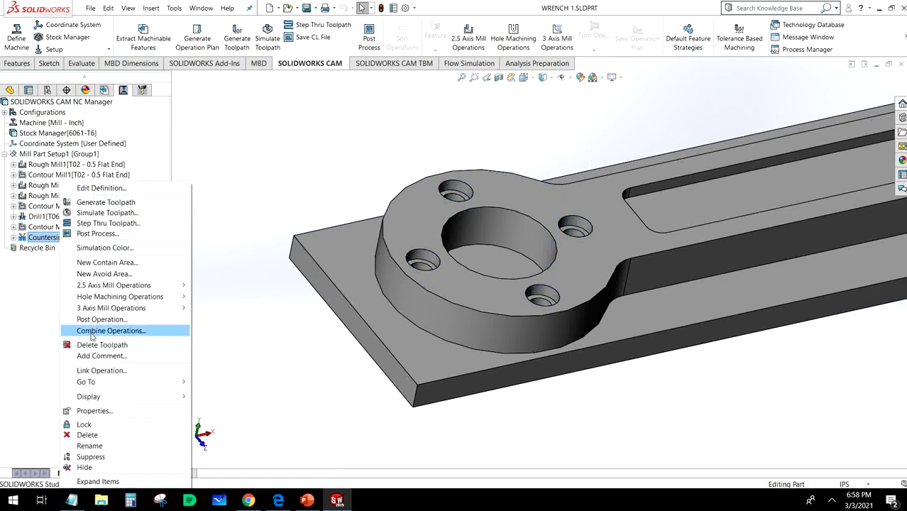
pyautogui.click(89, 435)
pyautogui.click(488, 275)
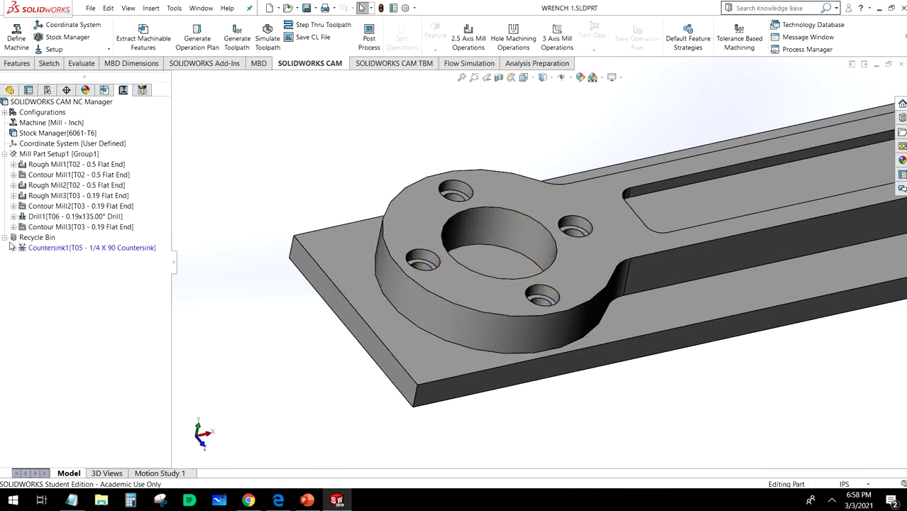
pyautogui.rightClick(35, 237)
pyautogui.click(264, 256)
pyautogui.click(5, 237)
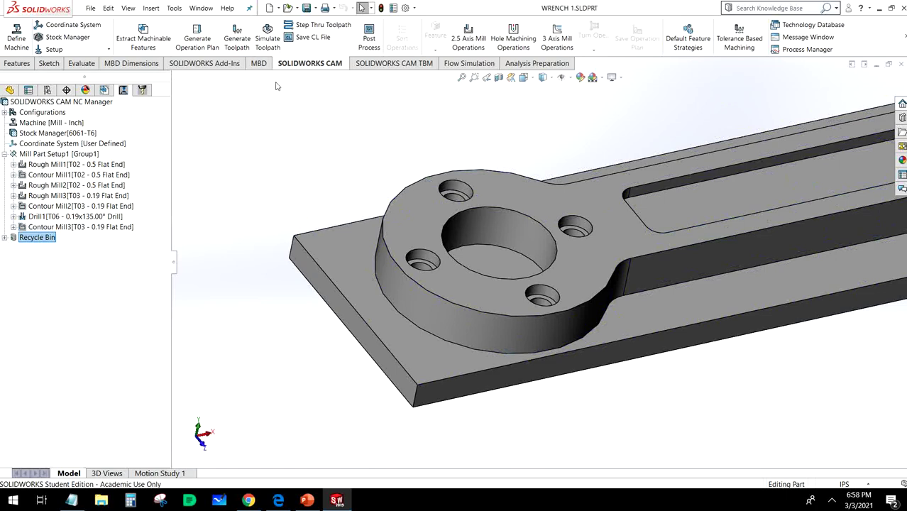
pyautogui.click(269, 40)
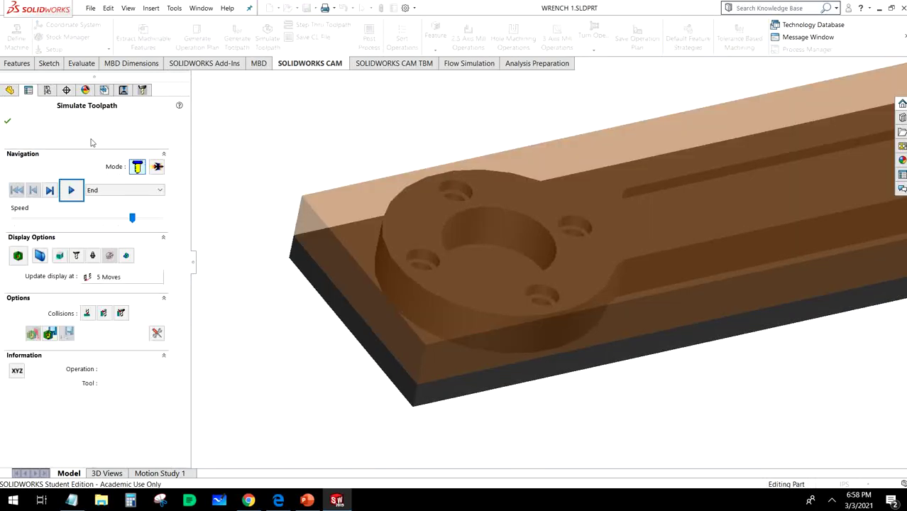
pyautogui.click(71, 190)
pyautogui.scroll(6, 439, 304)
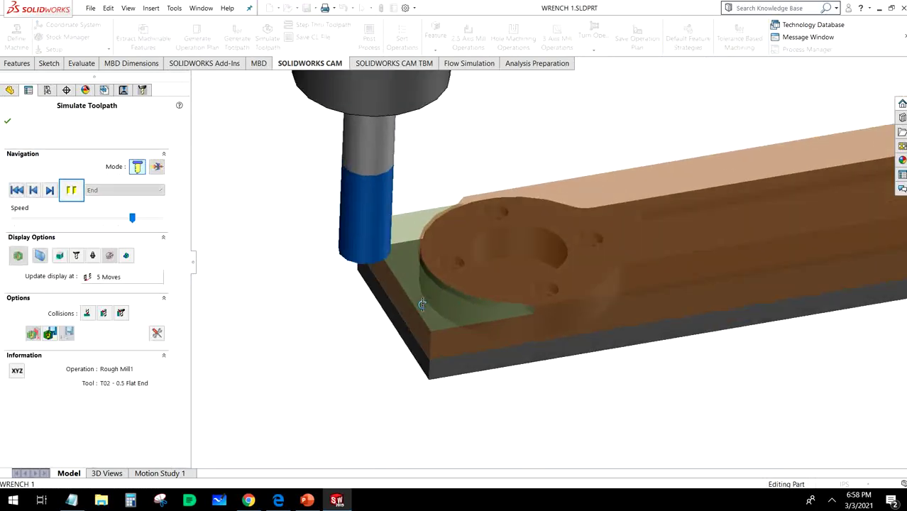
pyautogui.scroll(-2, 838, 242)
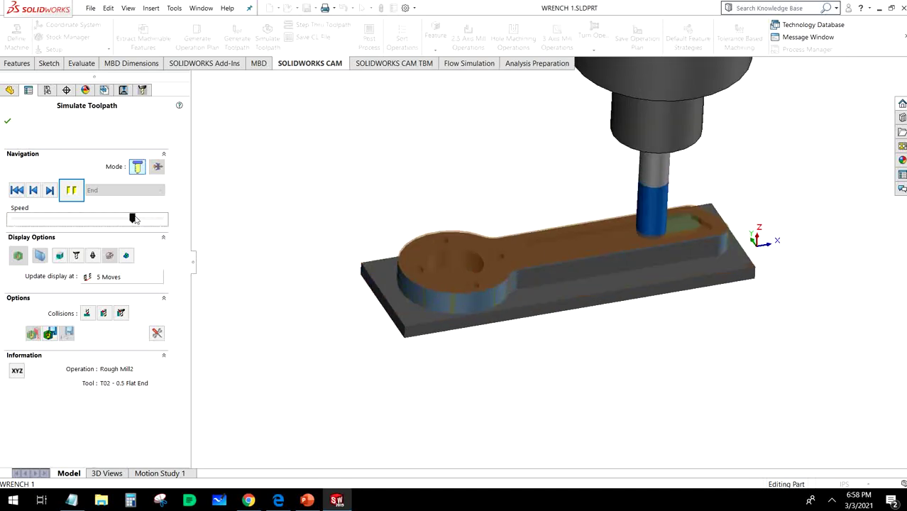
pyautogui.moveTo(155, 220); pyautogui.dragTo(132, 221)
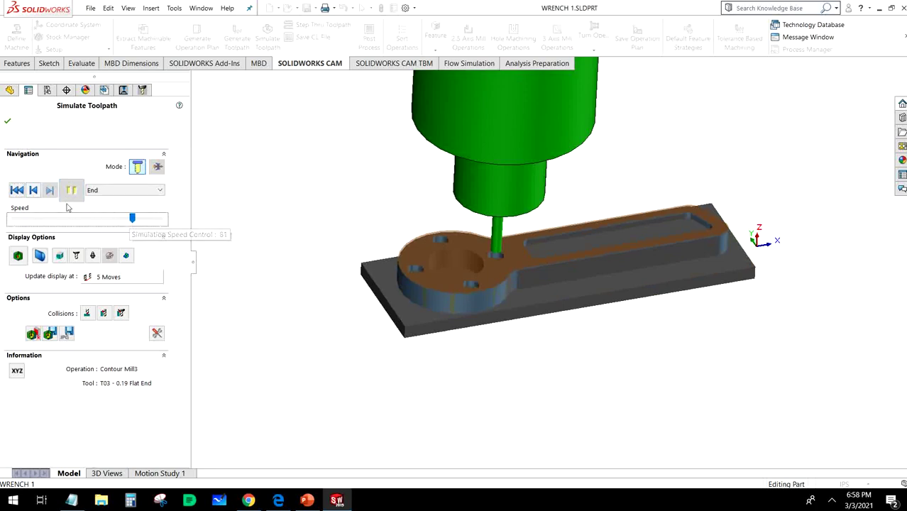
pyautogui.moveTo(444, 277); pyautogui.dragTo(383, 309, button='middle')
pyautogui.scroll(-5, 425, 259)
pyautogui.scroll(4, 425, 259)
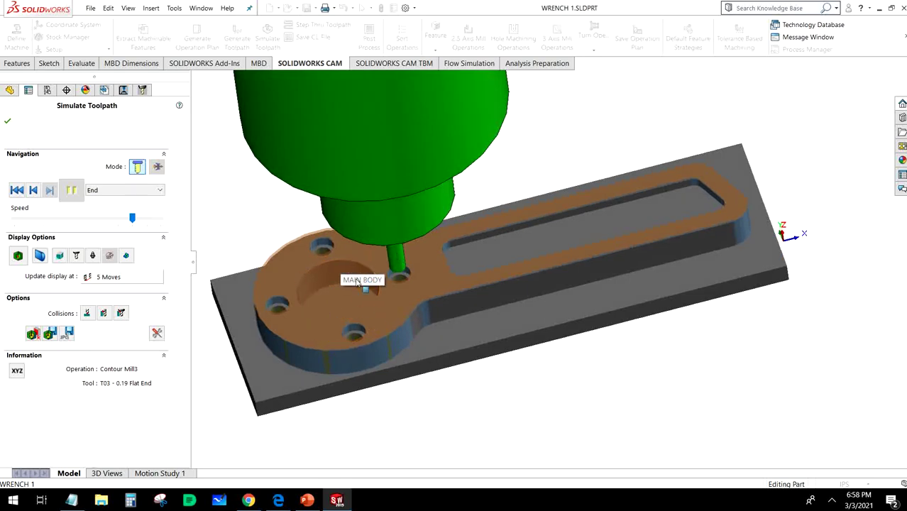
pyautogui.click(8, 122)
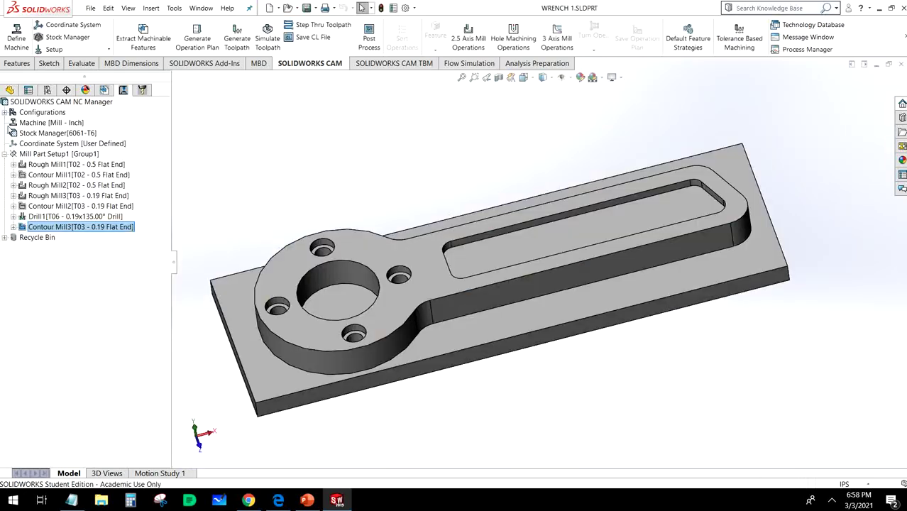
# - Add a Rough Mill operation to Mill Part Setup1 using the T02 0.5 Flat End tool
pyautogui.click(49, 158)
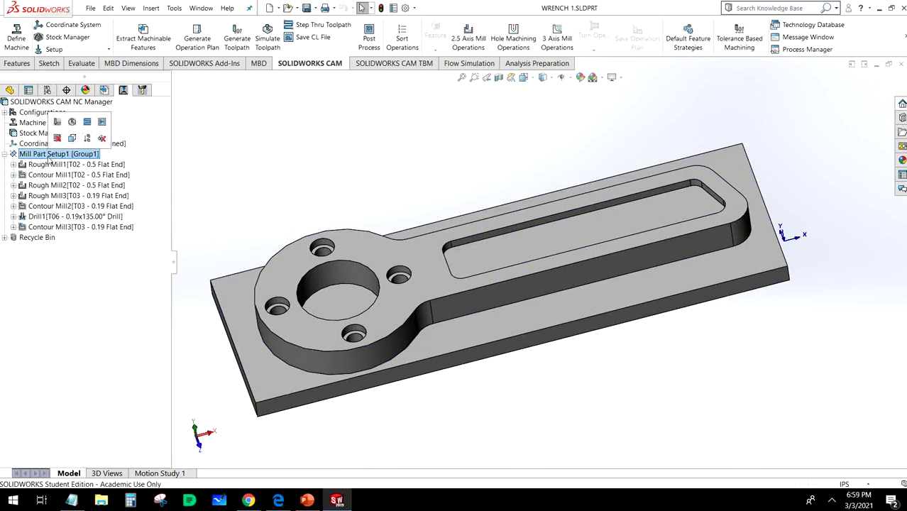
pyautogui.rightClick(48, 158)
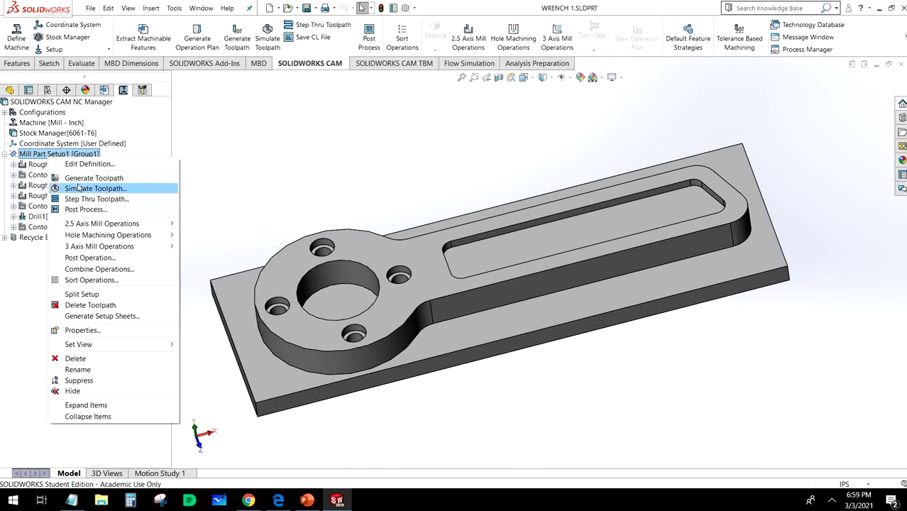
pyautogui.moveTo(91, 226)
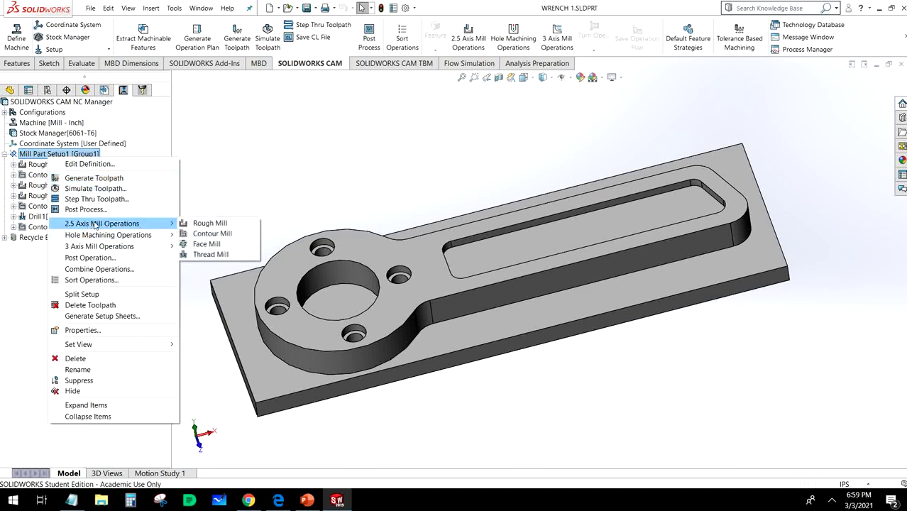
pyautogui.click(210, 223)
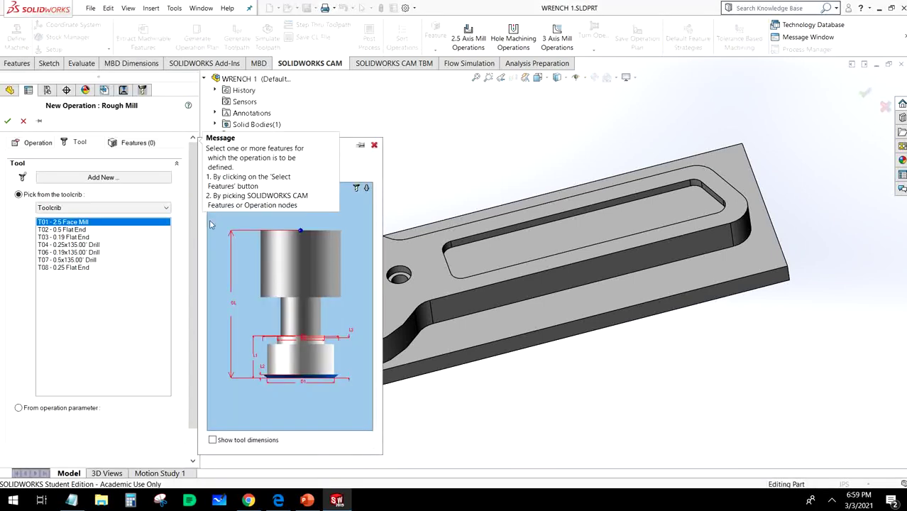
pyautogui.click(65, 231)
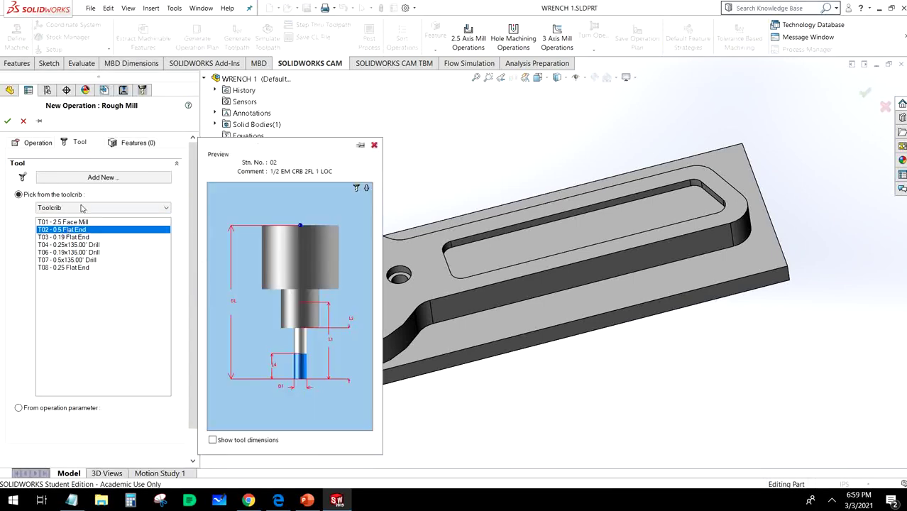
# - Start creating a new 2.5 Axis feature for the rough mill
pyautogui.click(134, 142)
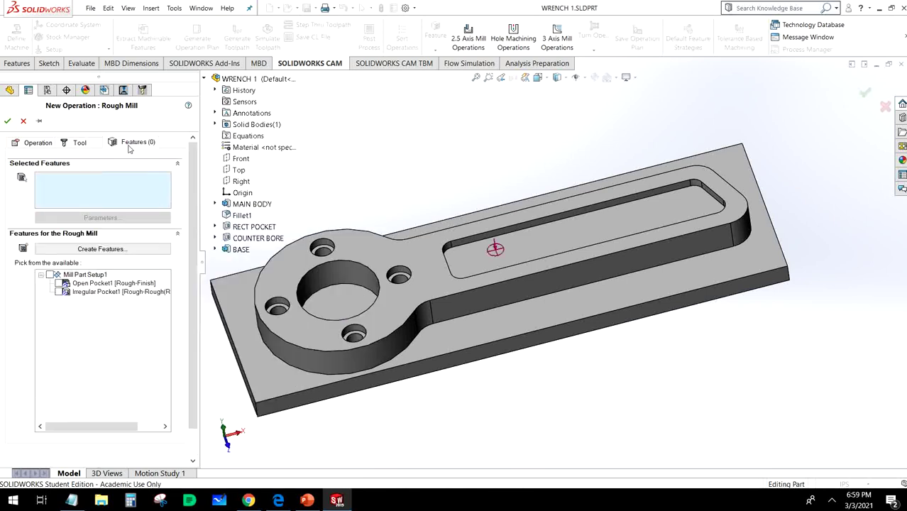
pyautogui.click(105, 250)
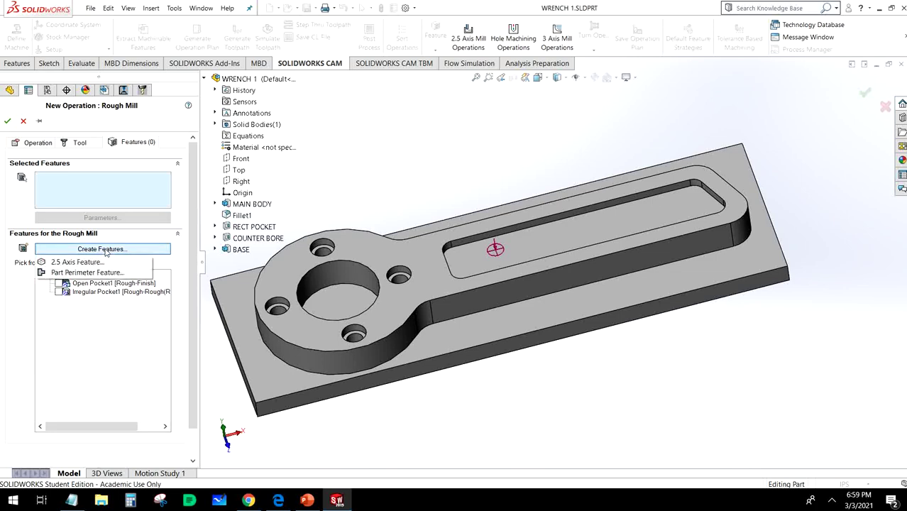
pyautogui.click(104, 259)
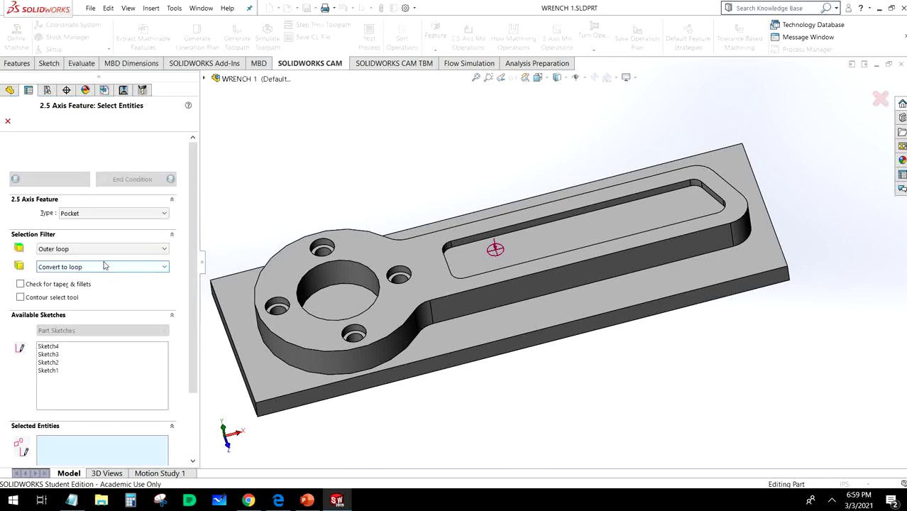
# - Define Circular Pocket1 from the large hole's edge, ending Upto Face at the hole's 0.38 in bottom face
pyautogui.click(364, 268)
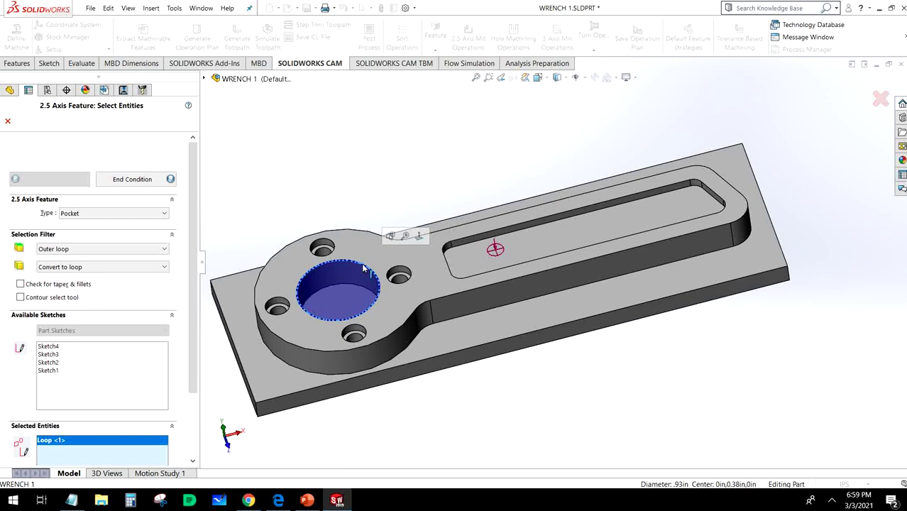
pyautogui.click(170, 179)
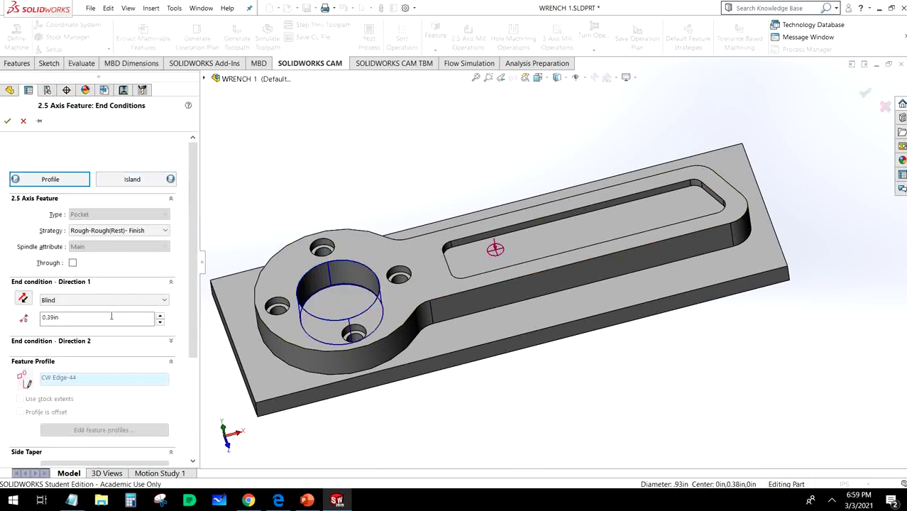
pyautogui.moveTo(361, 296); pyautogui.dragTo(387, 328, button='middle')
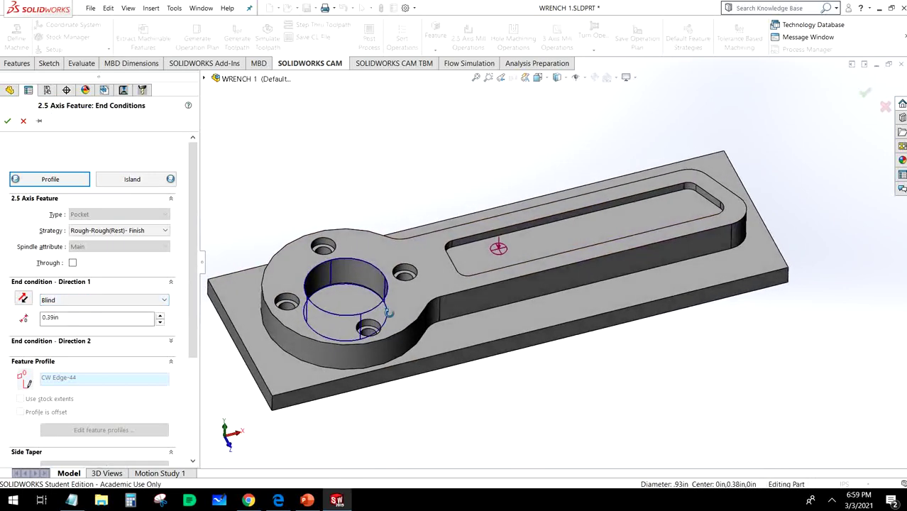
pyautogui.click(80, 303)
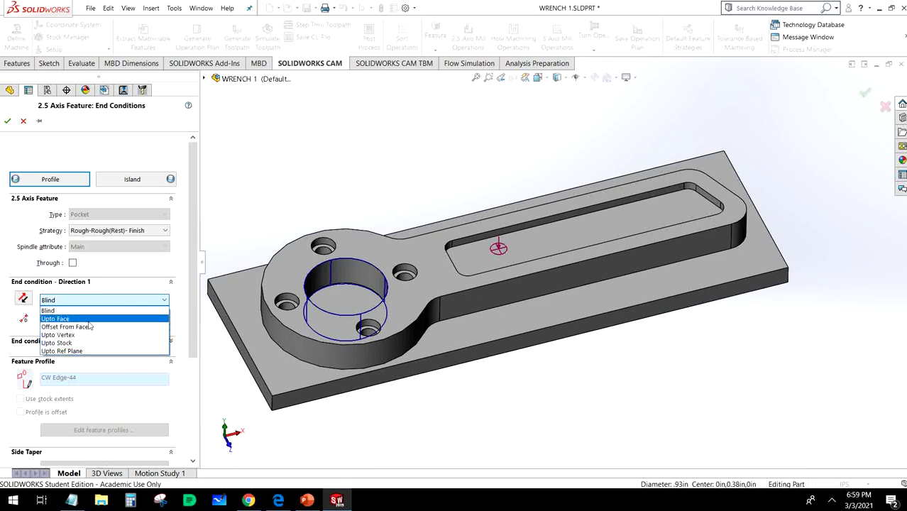
pyautogui.click(88, 320)
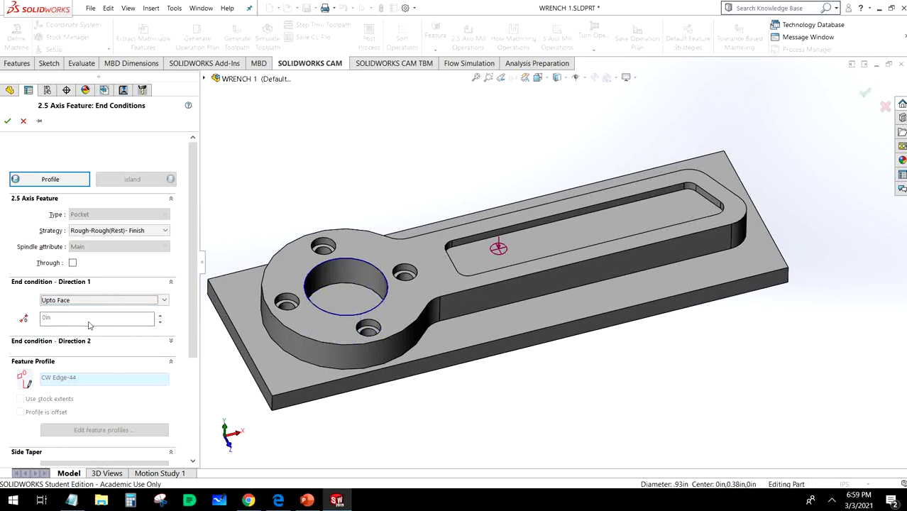
pyautogui.click(346, 295)
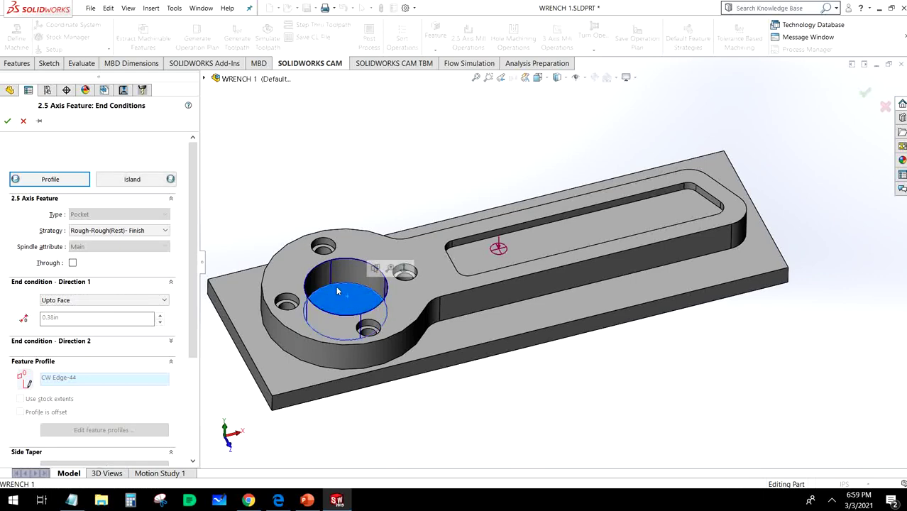
pyautogui.scroll(-5, 31, 309)
pyautogui.scroll(5, 32, 309)
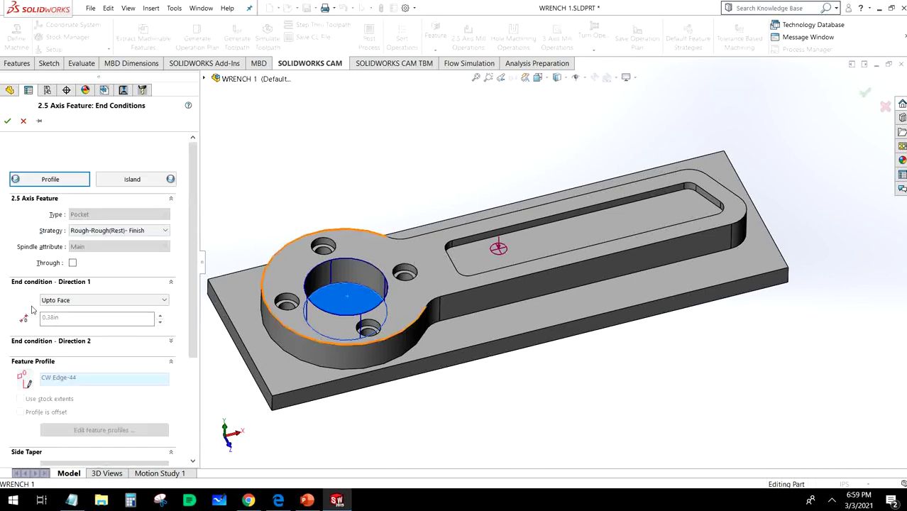
pyautogui.click(7, 122)
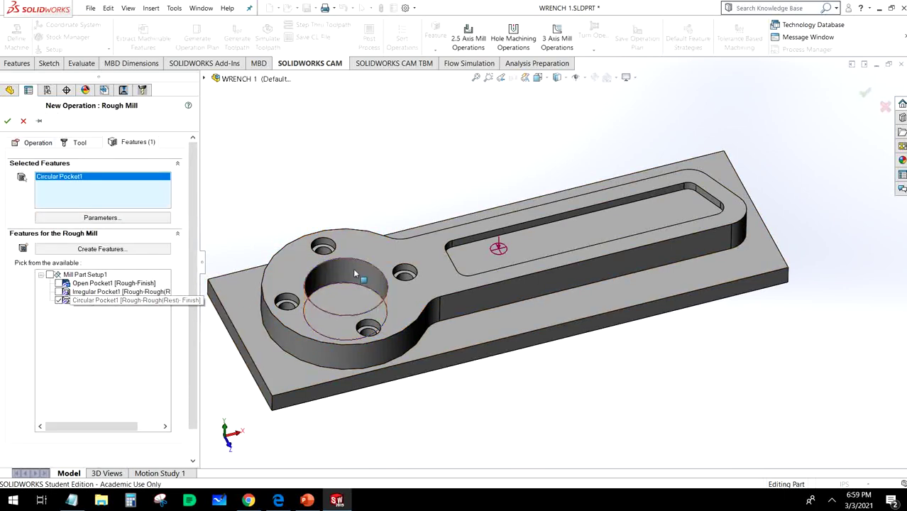
# - Accept Rough Mill4 with the T02 0.5 Flat End tool and bring up its operation parameters
pyautogui.click(63, 143)
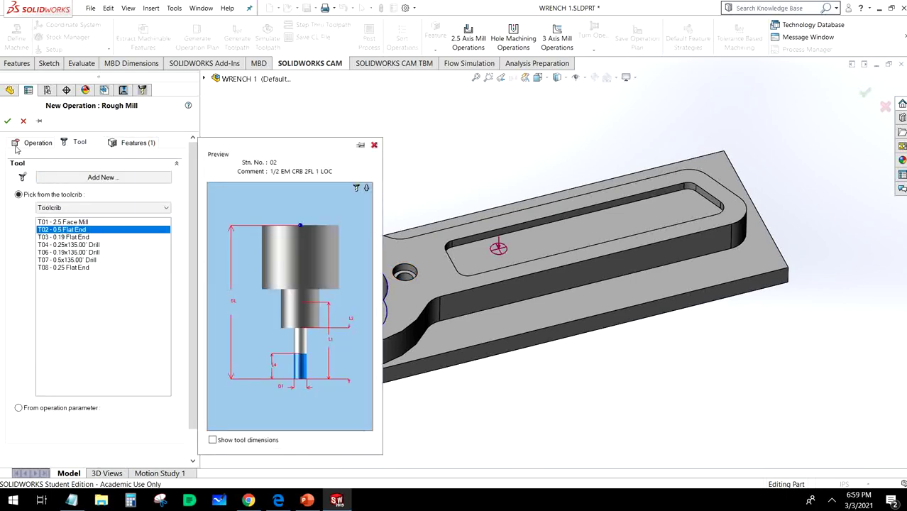
pyautogui.click(7, 121)
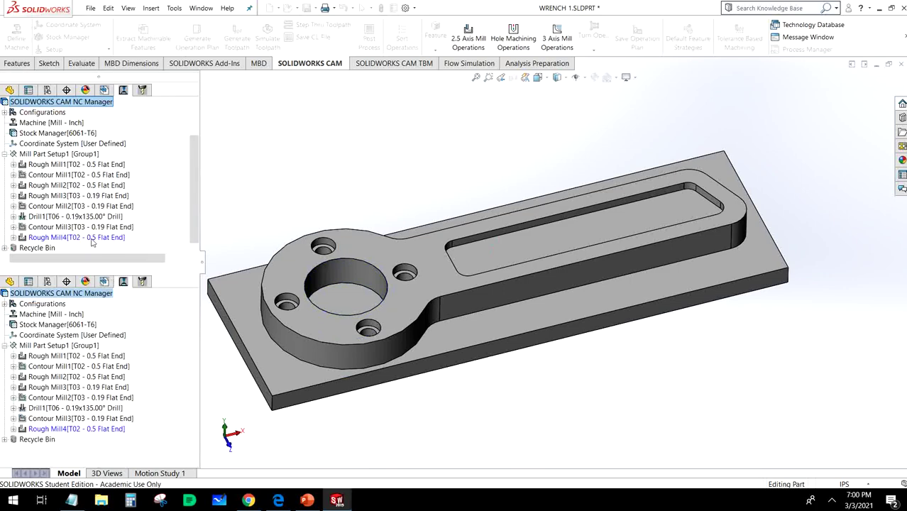
pyautogui.doubleClick(91, 240)
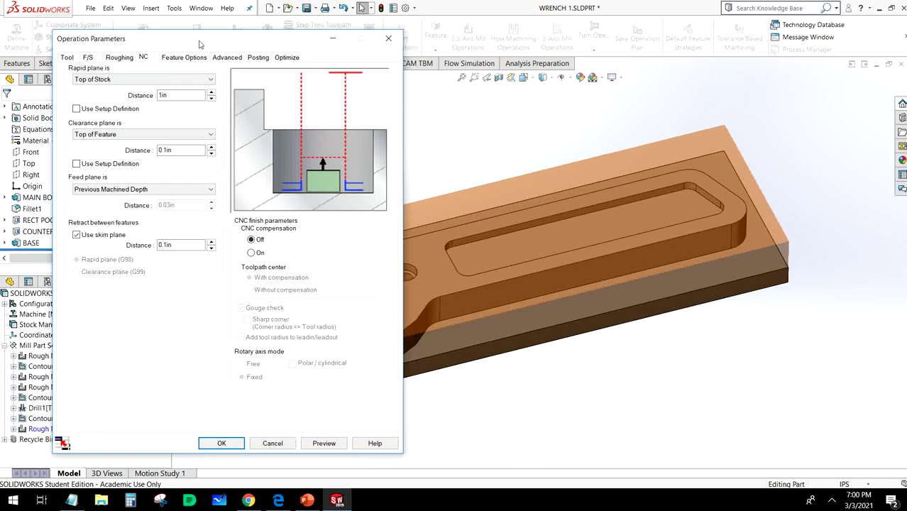
# - Define Rough Mill4's feeds and speeds by Operation with a 2400 rpm spindle speed
pyautogui.click(73, 61)
pyautogui.click(89, 60)
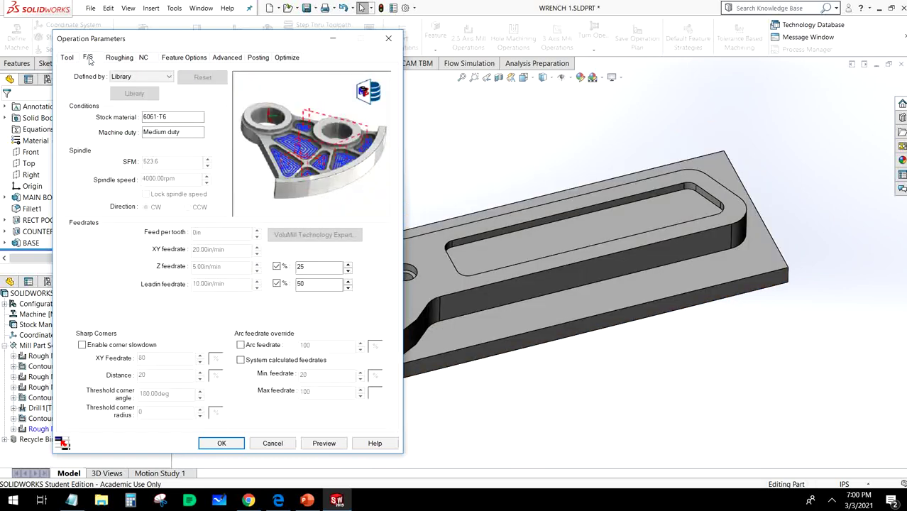
pyautogui.click(130, 78)
pyautogui.click(135, 86)
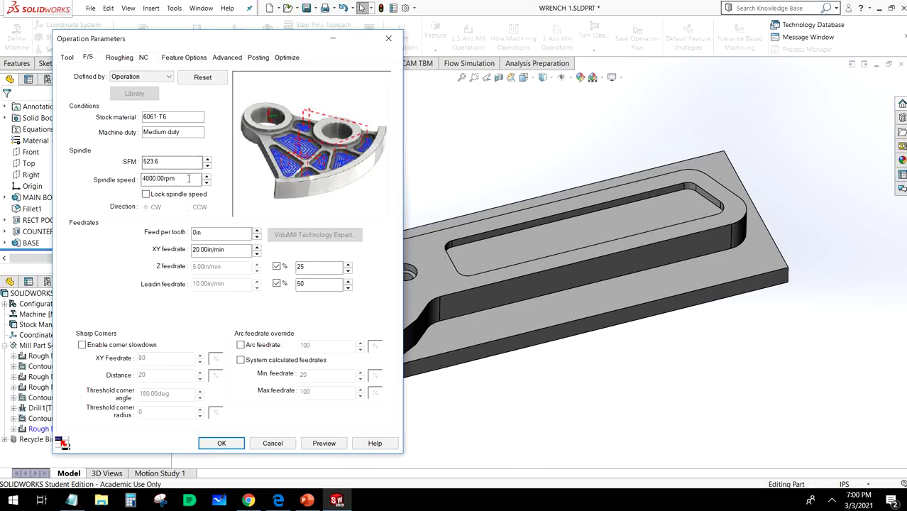
pyautogui.doubleClick(174, 179)
pyautogui.press('BackSpace')
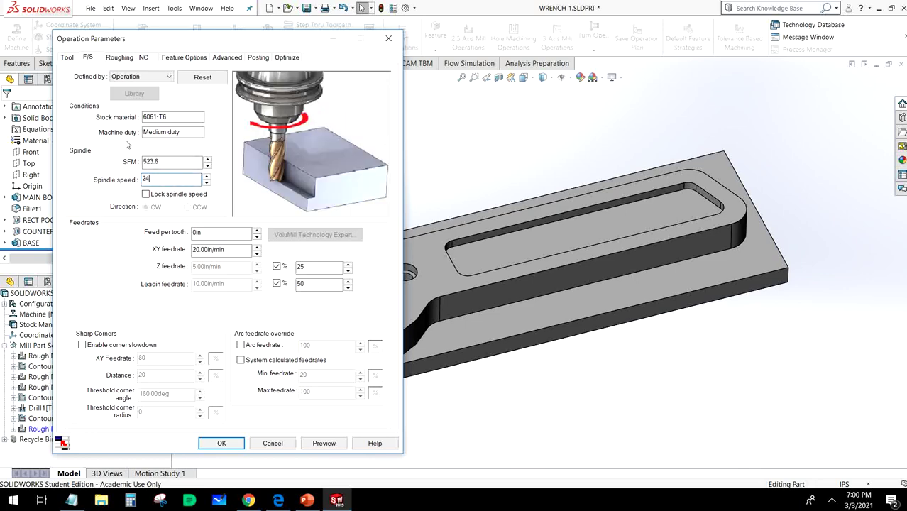
pyautogui.click(239, 249)
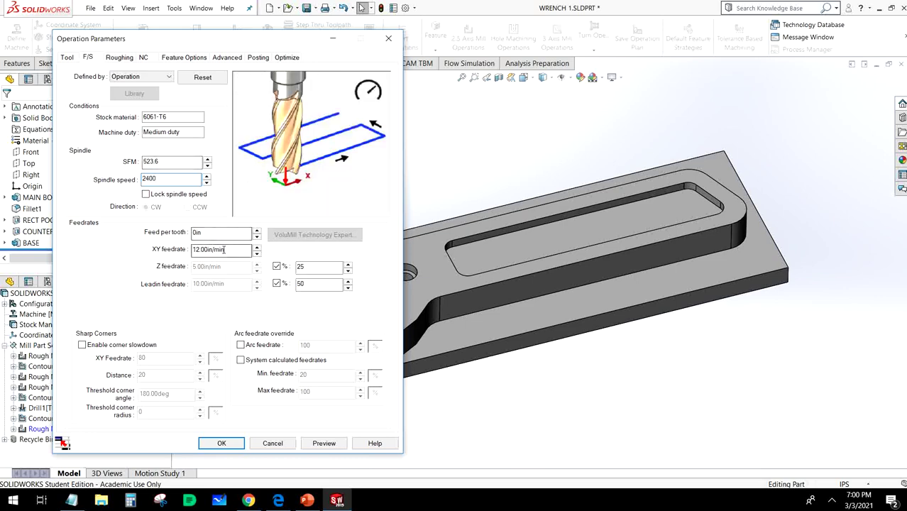
# - Set the XY feedrate to 10 in/min and a fixed Z feedrate of 1 in/min
pyautogui.moveTo(228, 252); pyautogui.dragTo(148, 252)
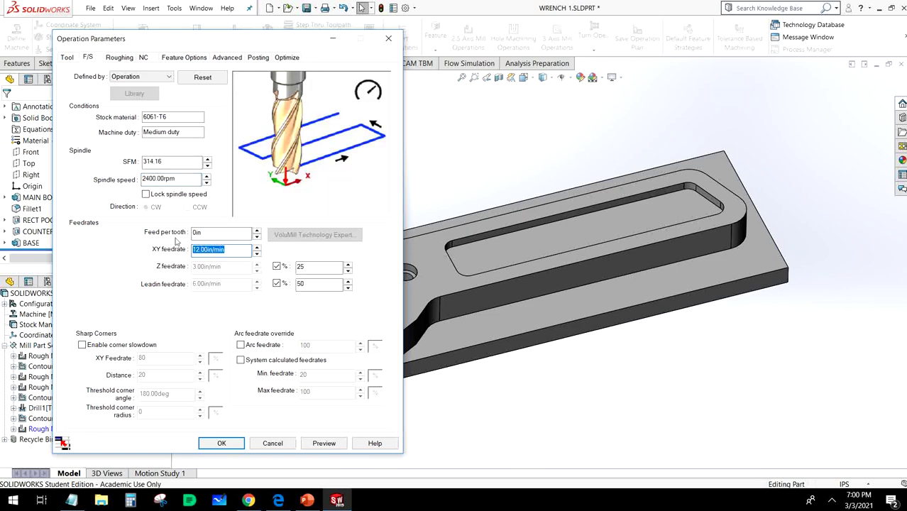
pyautogui.write('10')
pyautogui.click(228, 233)
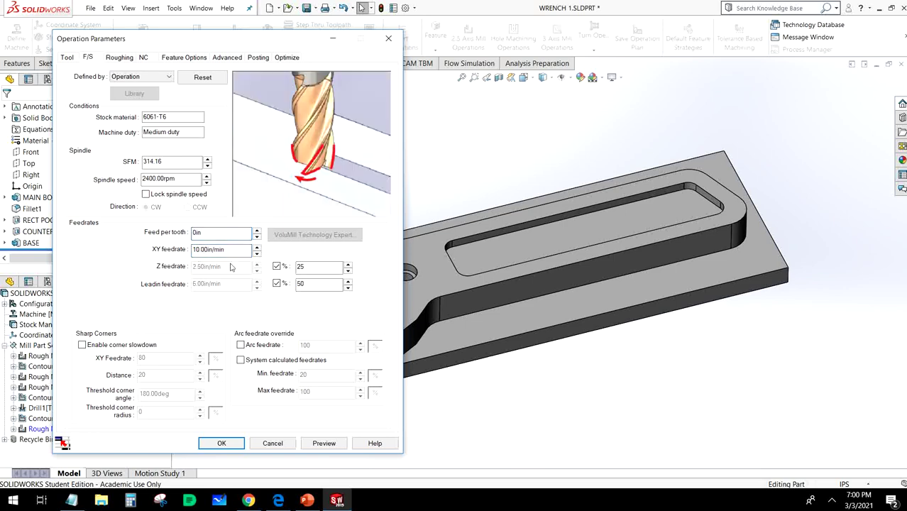
pyautogui.click(323, 284)
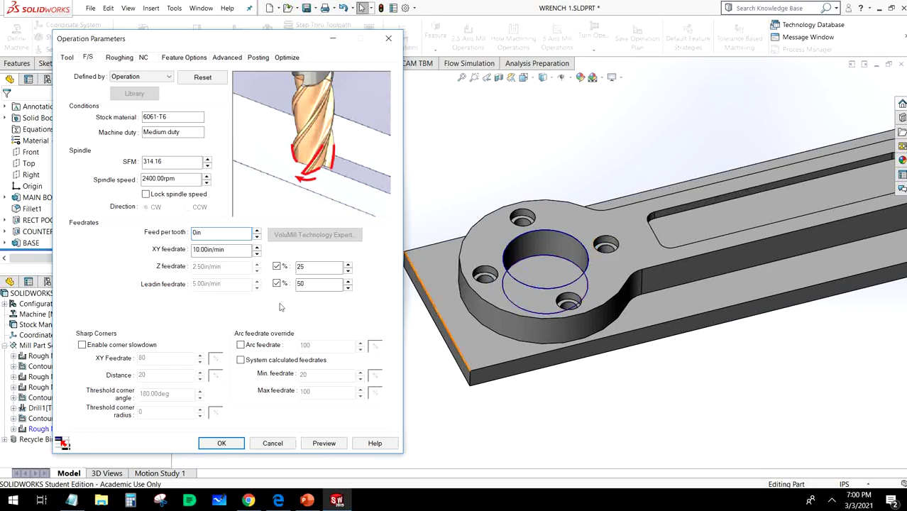
pyautogui.click(277, 267)
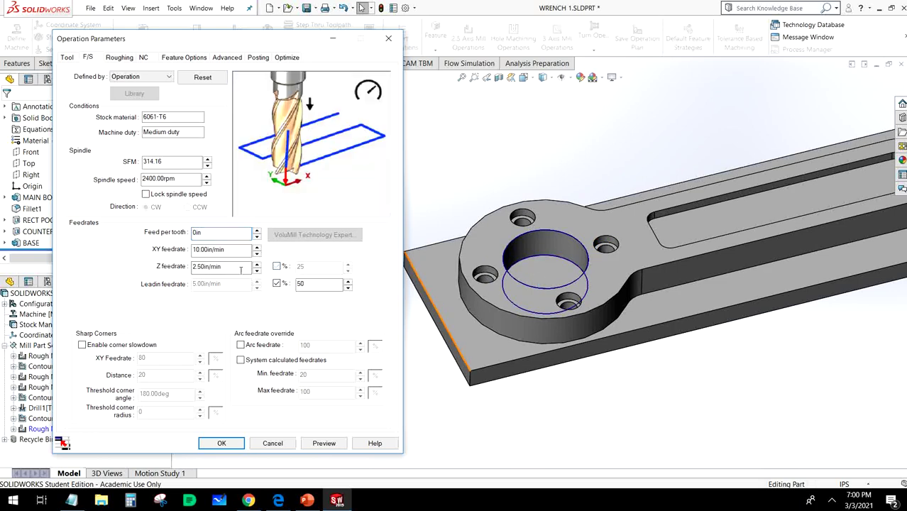
pyautogui.write('1')
pyautogui.click(239, 248)
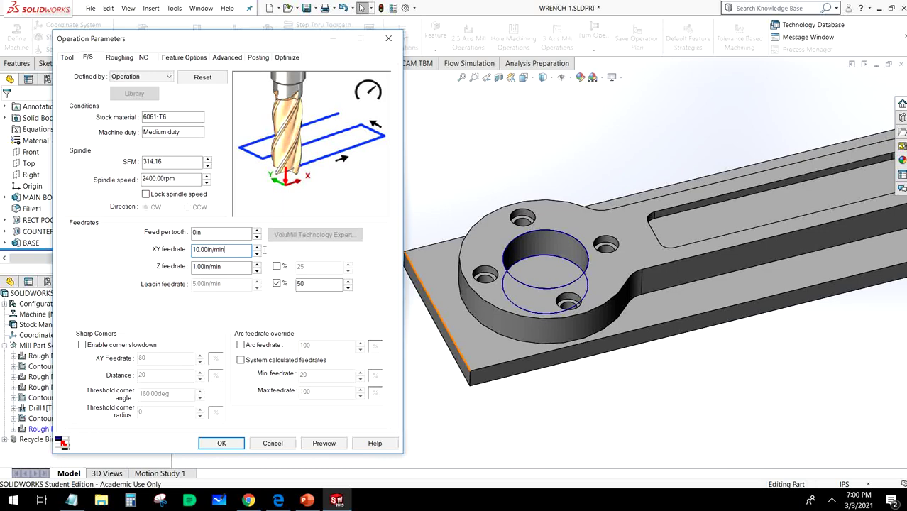
# - Set Rough Mill4's side allowance to 0 and absolute first and max cut amounts of 0.025 in
pyautogui.click(121, 58)
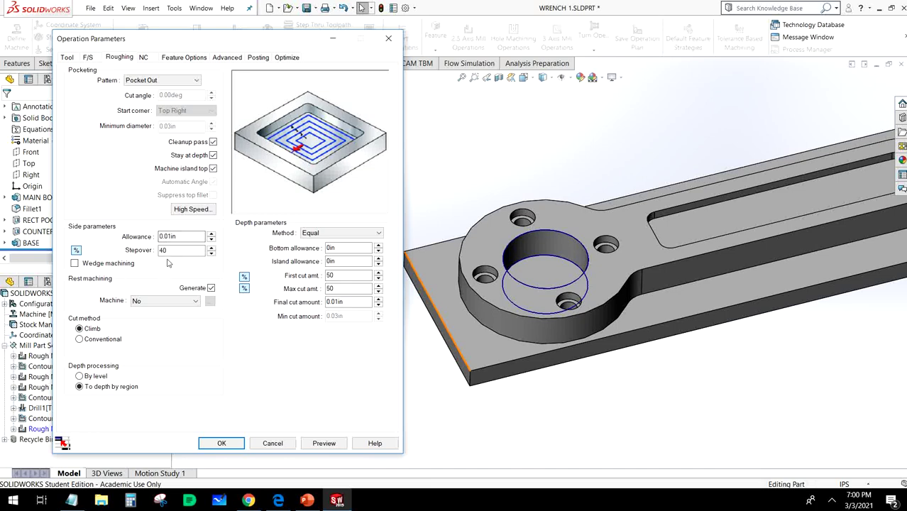
pyautogui.doubleClick(173, 237)
pyautogui.write('0')
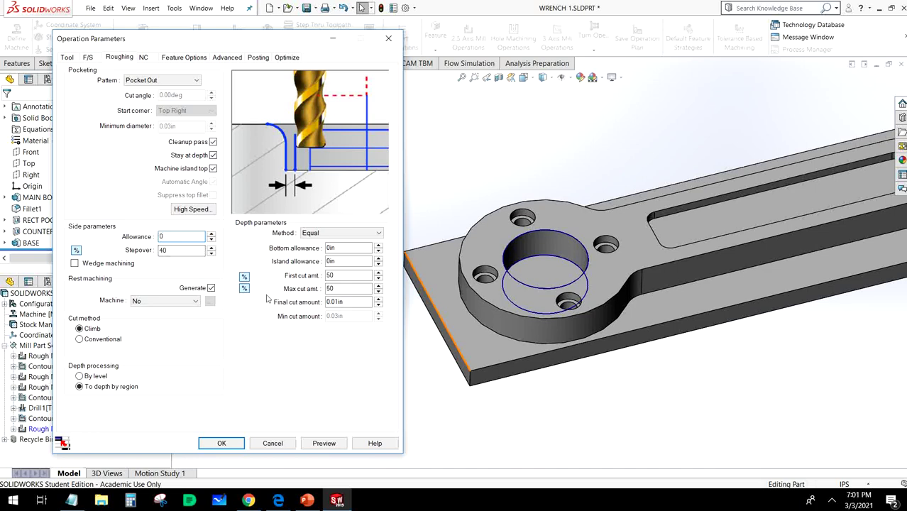
pyautogui.click(245, 277)
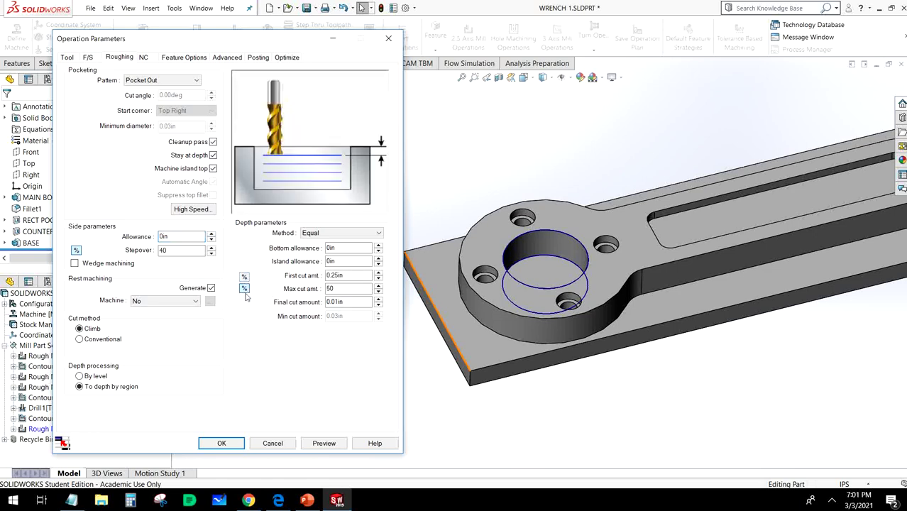
pyautogui.click(245, 290)
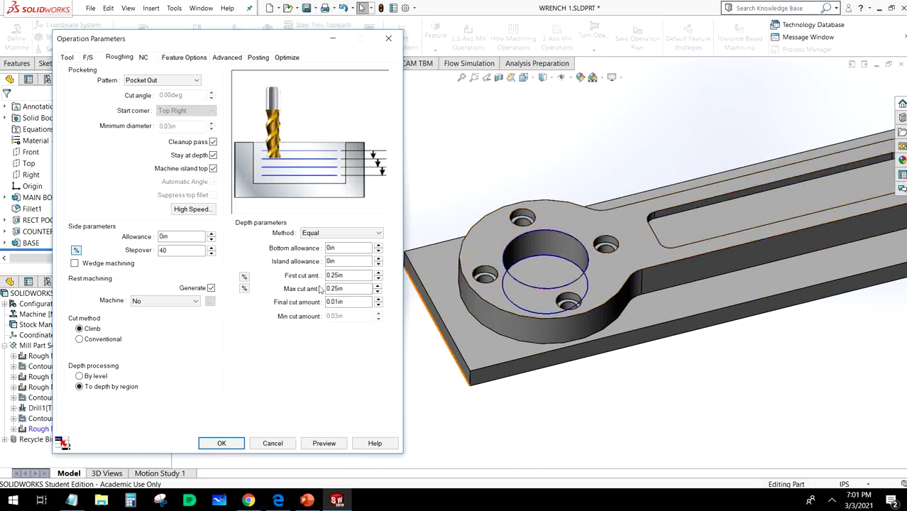
pyautogui.doubleClick(339, 276)
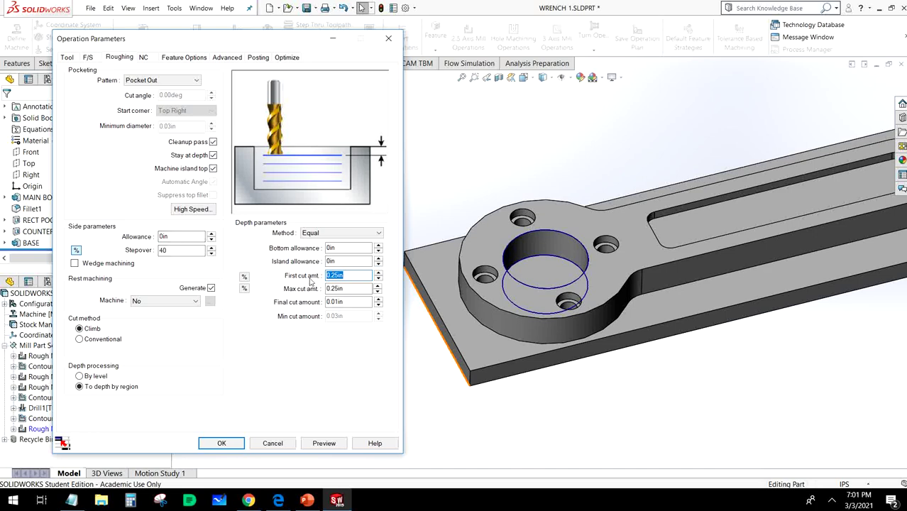
pyautogui.press('BackSpace')
pyautogui.press('Tab')
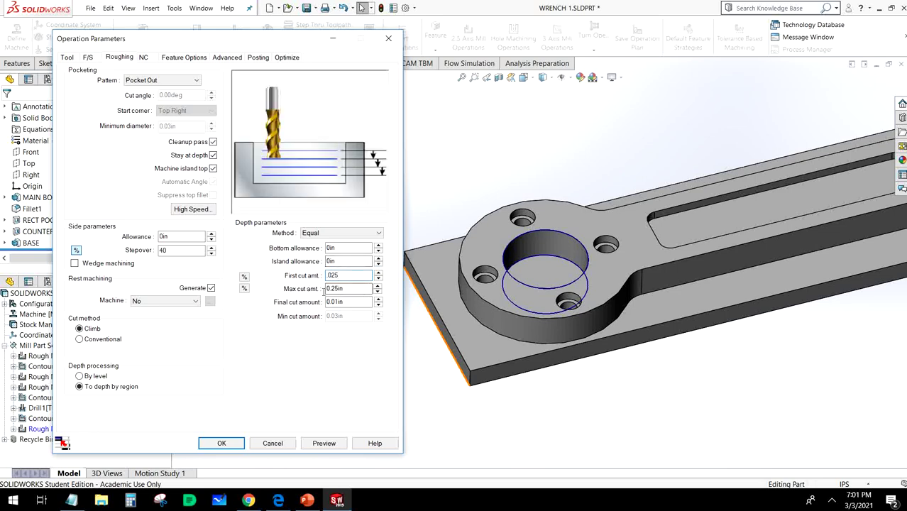
pyautogui.write('0')
pyautogui.press('Tab')
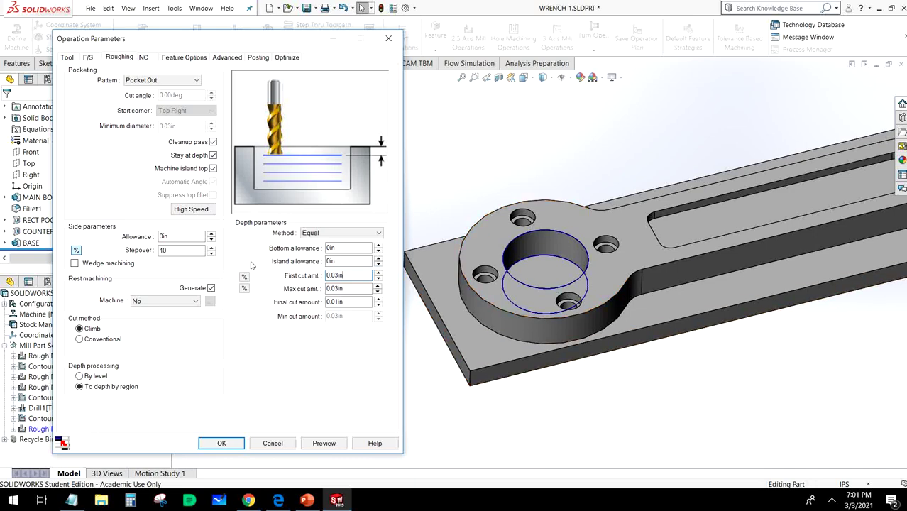
# - Change Rough Mill4's rapid plane distance to 0.1 in, apply the parameters, and select Rough Mill4
pyautogui.click(143, 56)
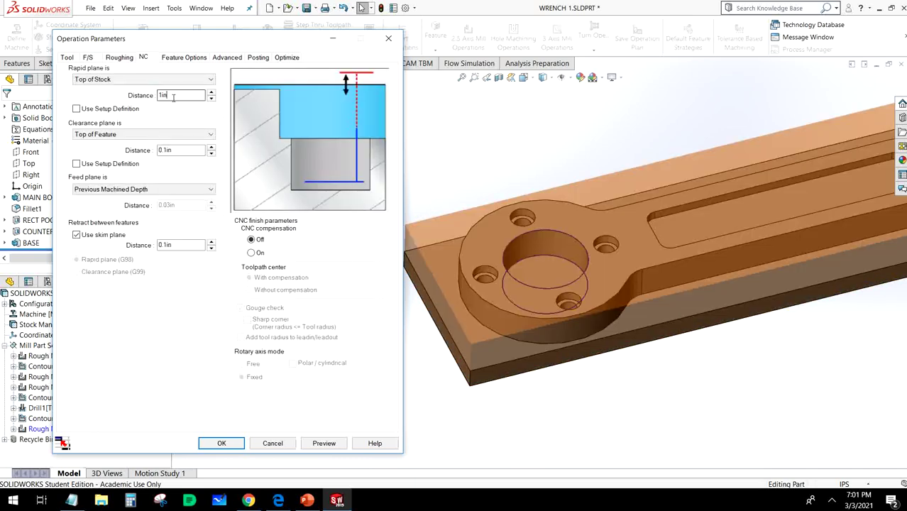
pyautogui.press('BackSpace')
pyautogui.write('.1')
pyautogui.click(252, 241)
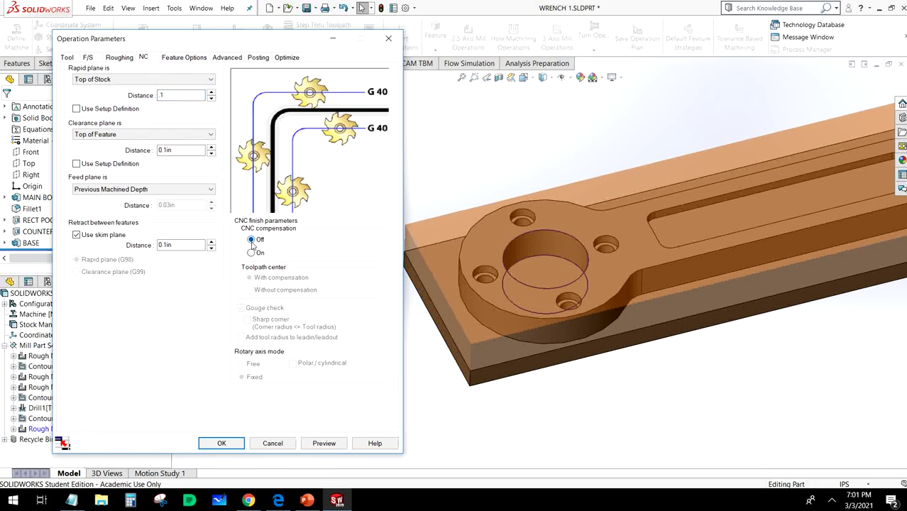
pyautogui.click(220, 443)
pyautogui.click(62, 238)
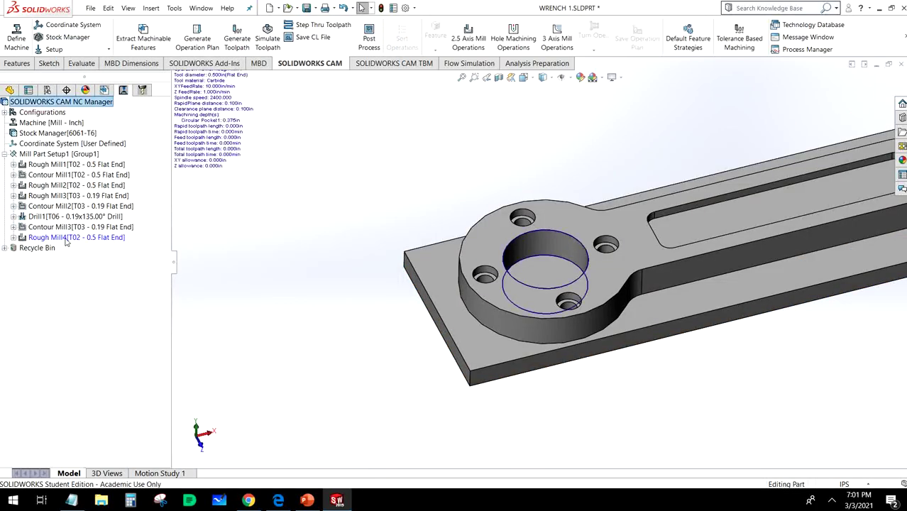
# - Generate Rough Mill4's toolpath and simulate all operations at full speed to the end, inspecting the pocket cut
pyautogui.click(226, 39)
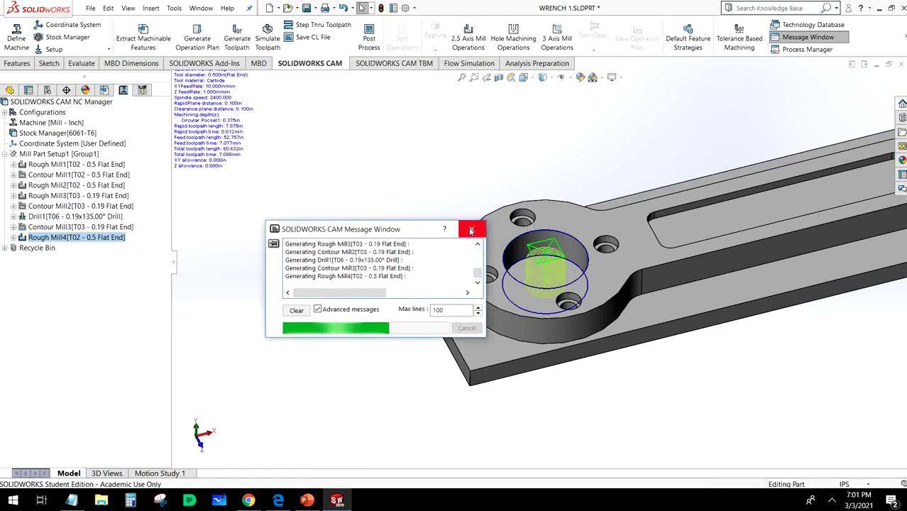
pyautogui.click(264, 42)
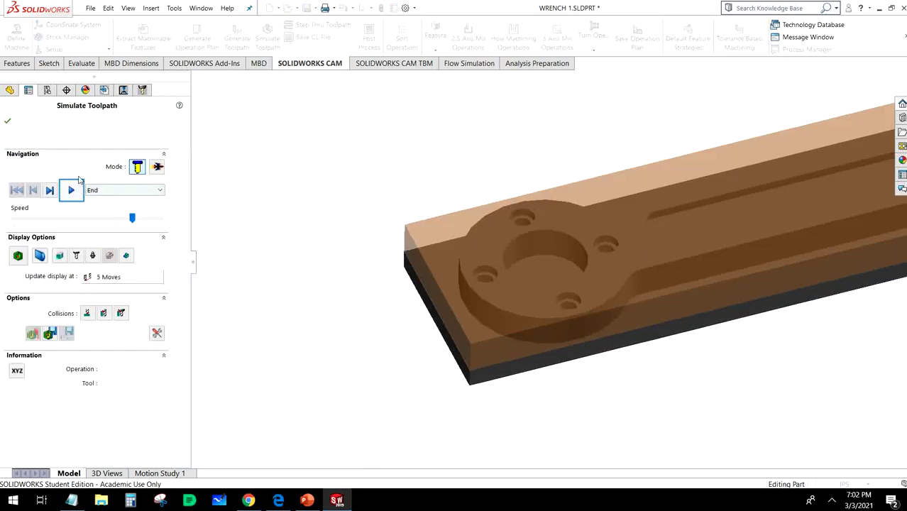
pyautogui.click(71, 190)
pyautogui.moveTo(134, 218); pyautogui.dragTo(160, 218)
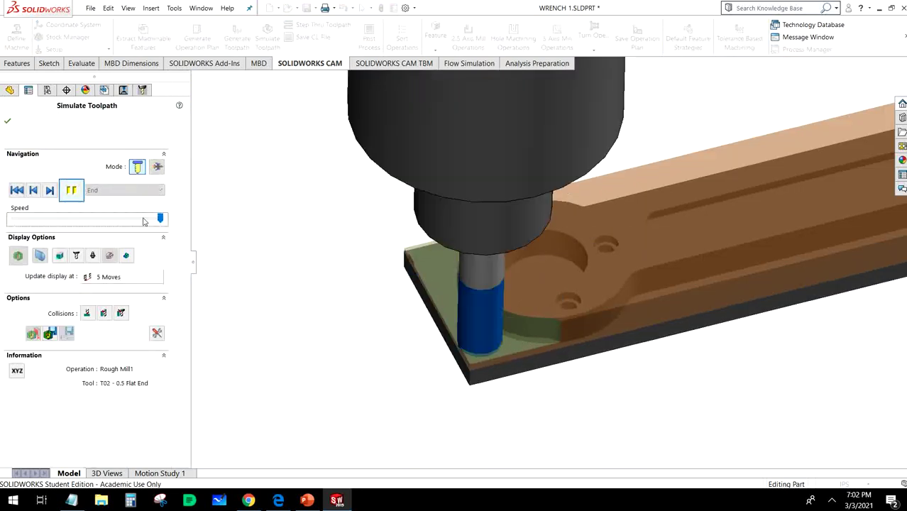
pyautogui.scroll(3, 526, 278)
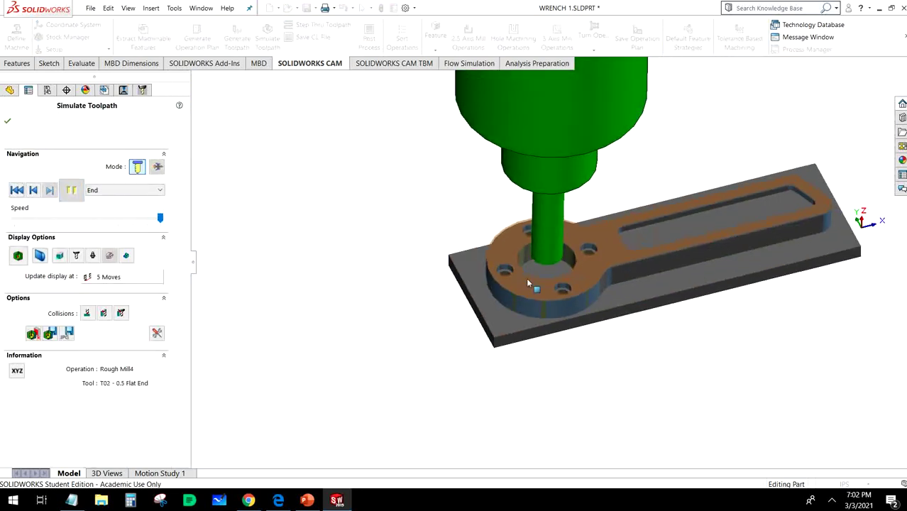
pyautogui.scroll(-5, 528, 248)
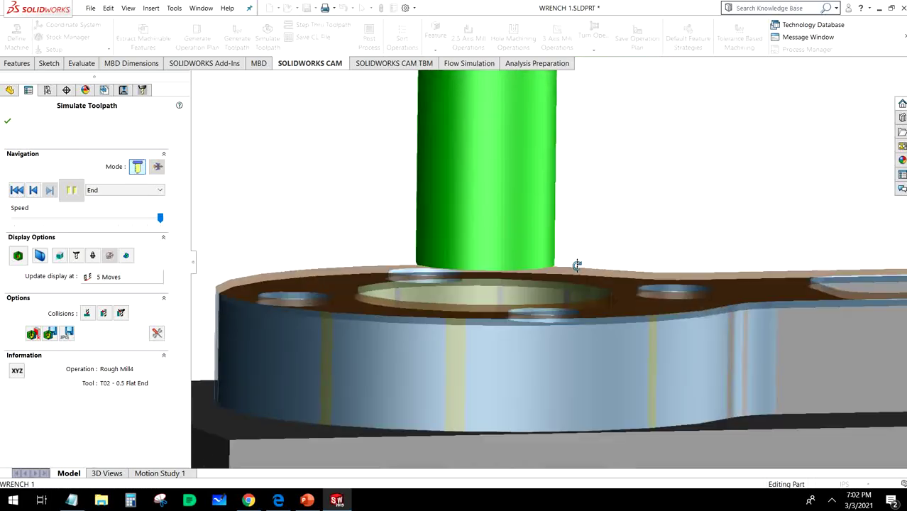
pyautogui.moveTo(577, 265); pyautogui.dragTo(571, 293, button='middle')
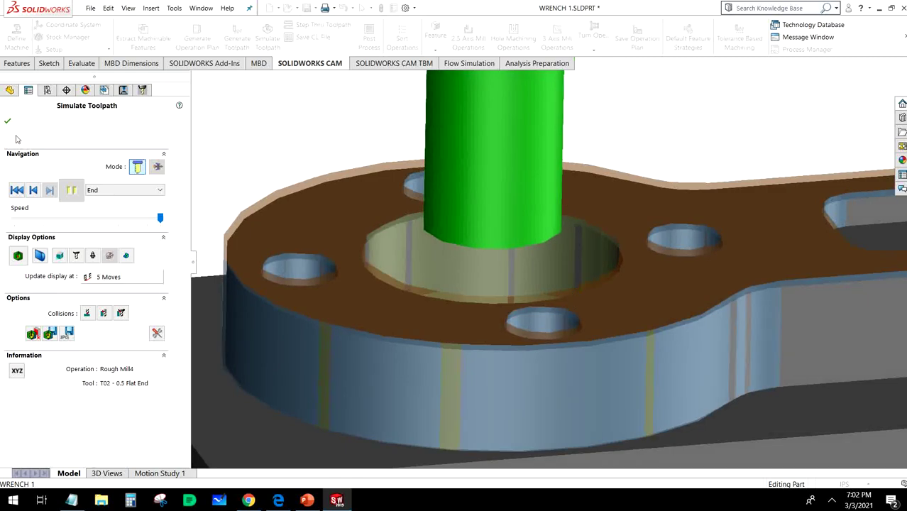
pyautogui.click(7, 122)
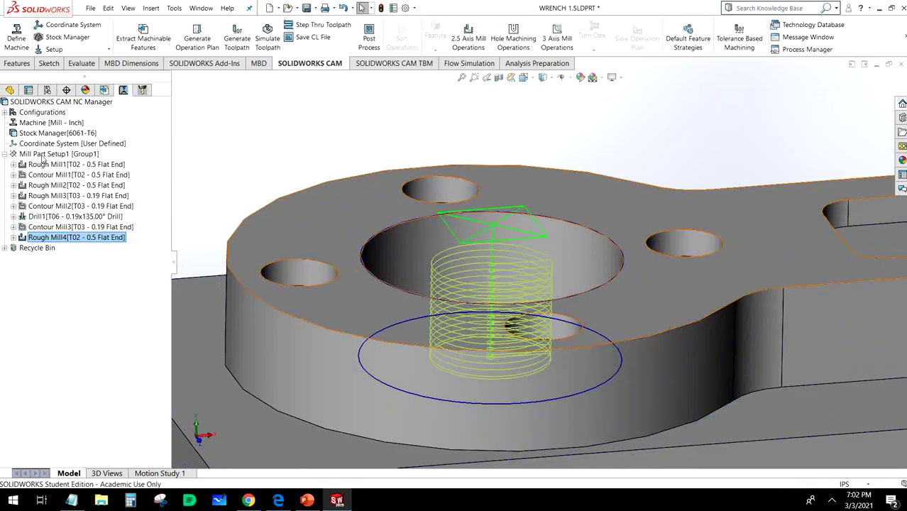
# - Add a Face Mill operation with the T01 2.5 Face Mill tool and list the feature types to create
pyautogui.rightClick(43, 154)
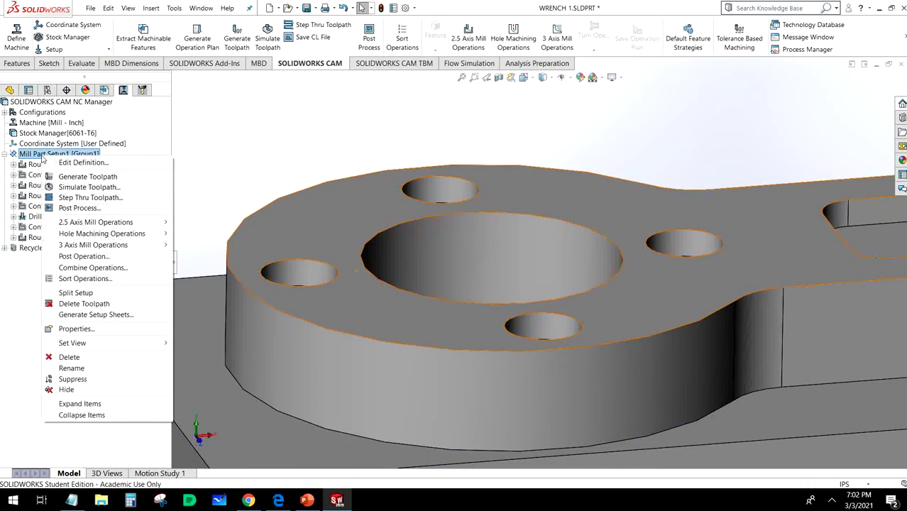
pyautogui.moveTo(92, 222)
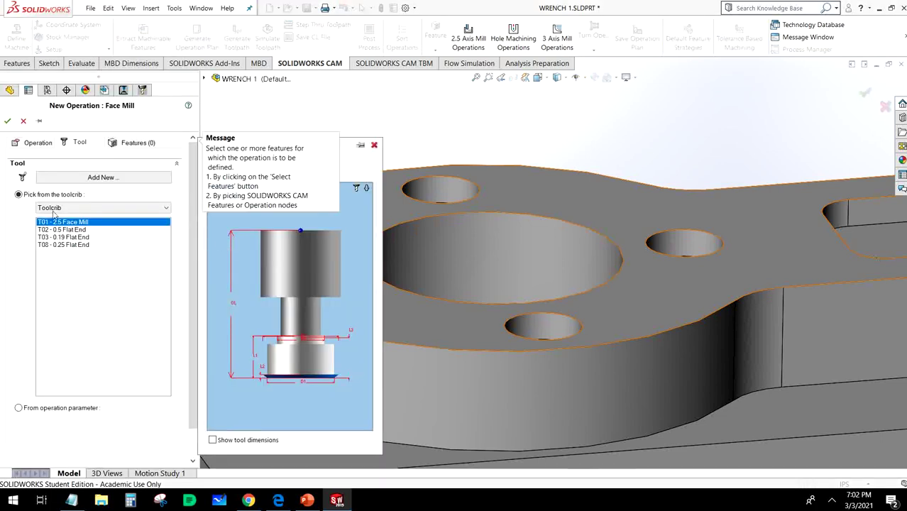
pyautogui.moveTo(55, 223)
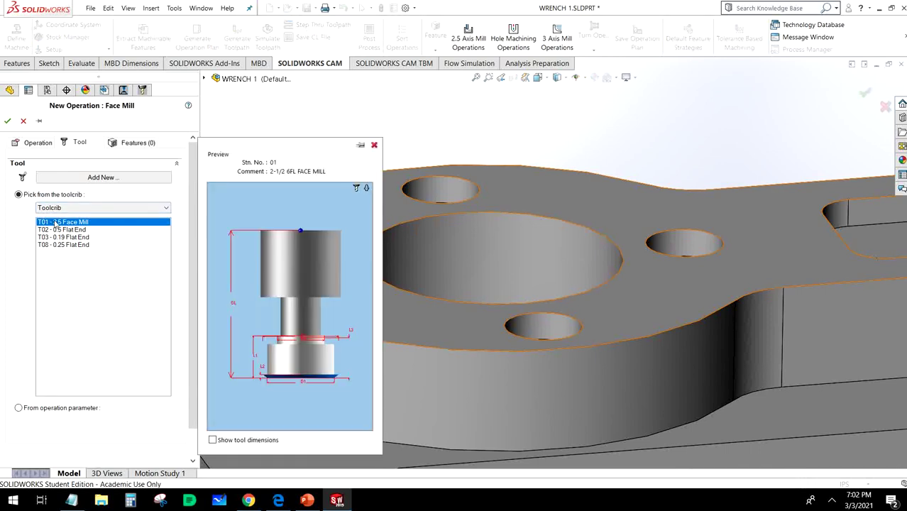
pyautogui.click(127, 144)
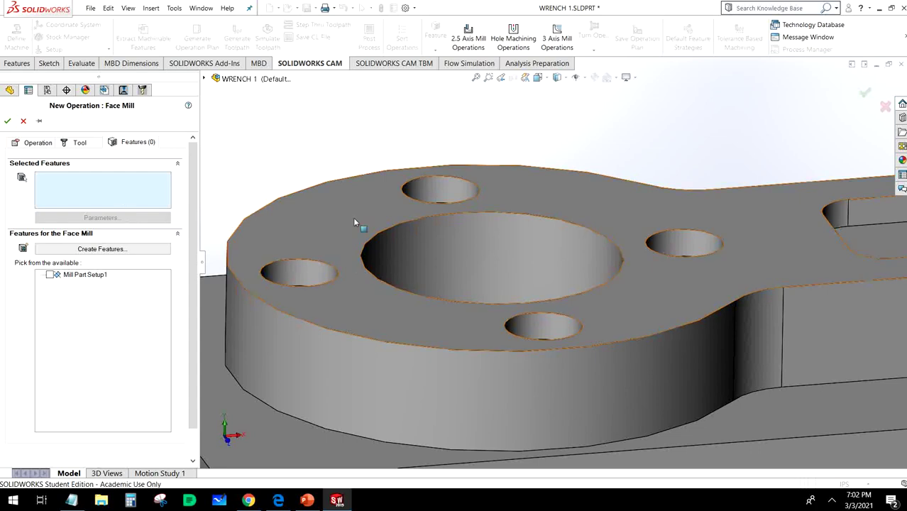
pyautogui.click(84, 248)
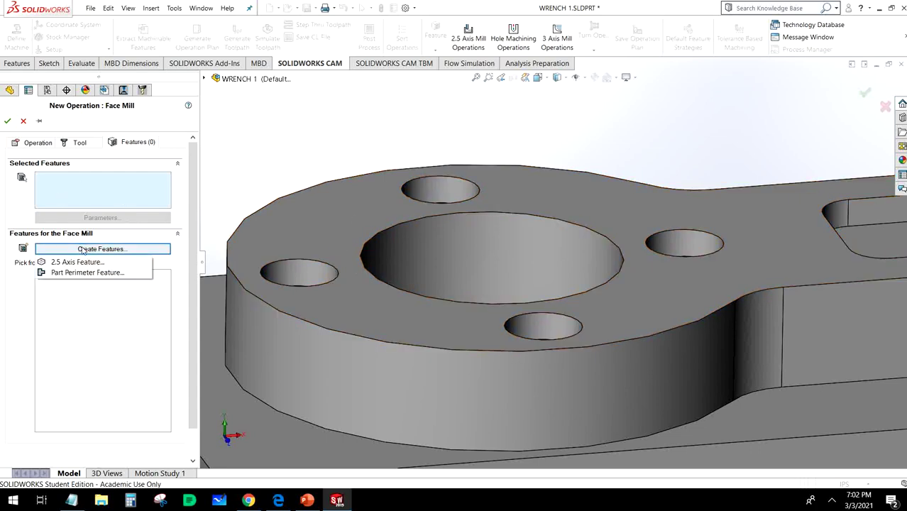
# - Define a 2.5 axis pocket on the wrench's top face with end condition Upto Stock and confirm
pyautogui.click(78, 261)
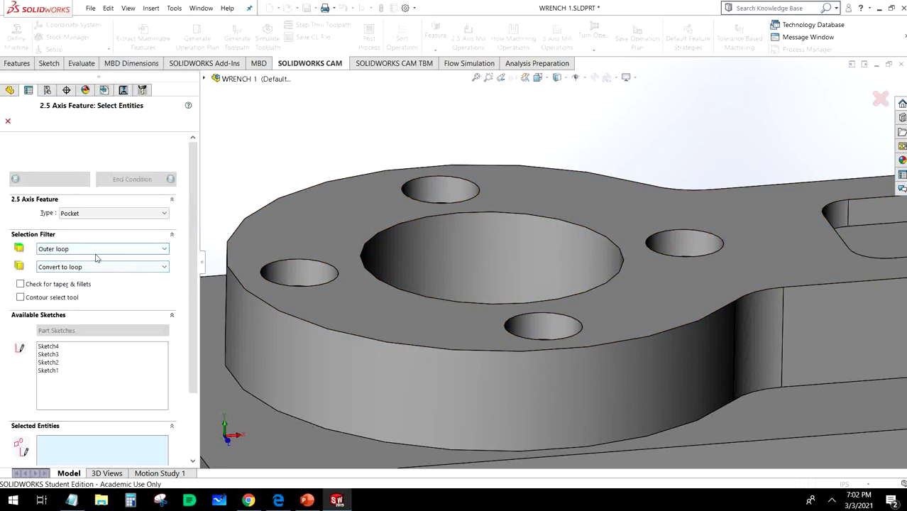
pyautogui.click(349, 204)
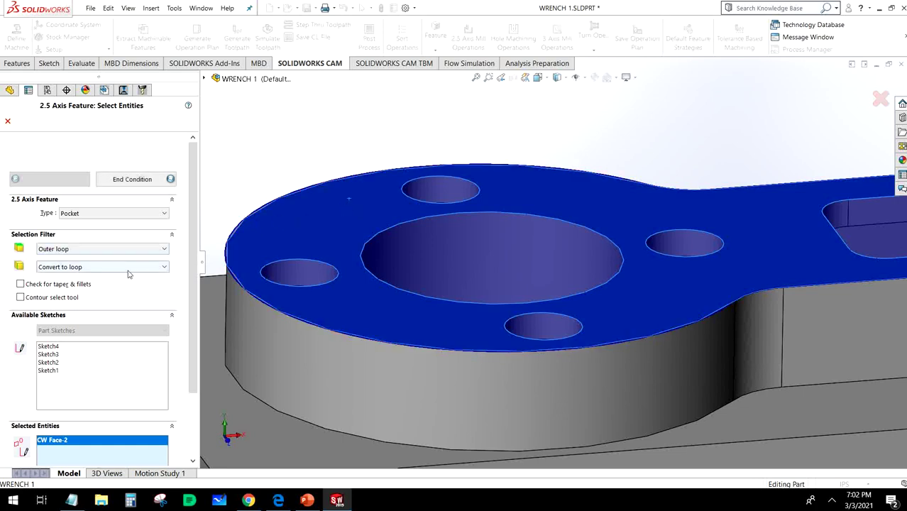
pyautogui.scroll(3, 362, 312)
pyautogui.moveTo(644, 344)
pyautogui.mouseDown(button='middle')
pyautogui.moveTo(628, 358)
pyautogui.moveTo(613, 336)
pyautogui.moveTo(643, 352)
pyautogui.mouseUp(button='middle')
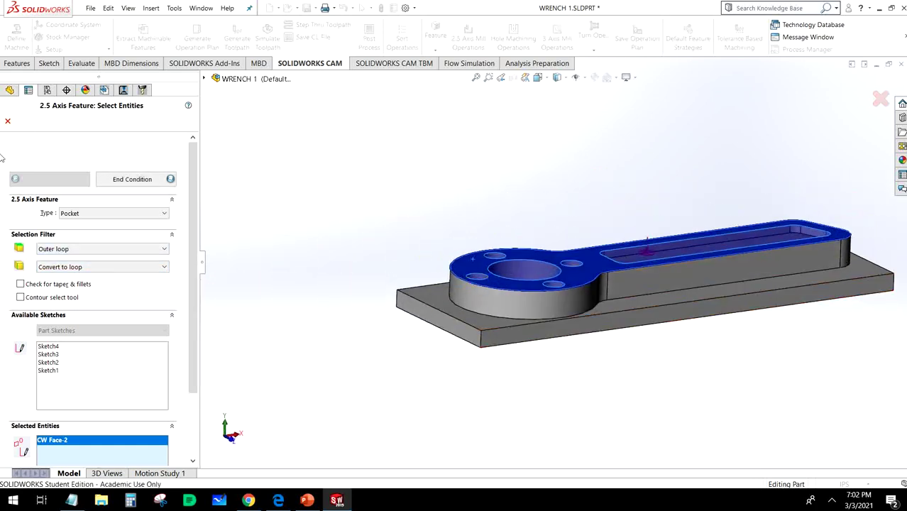
pyautogui.click(114, 180)
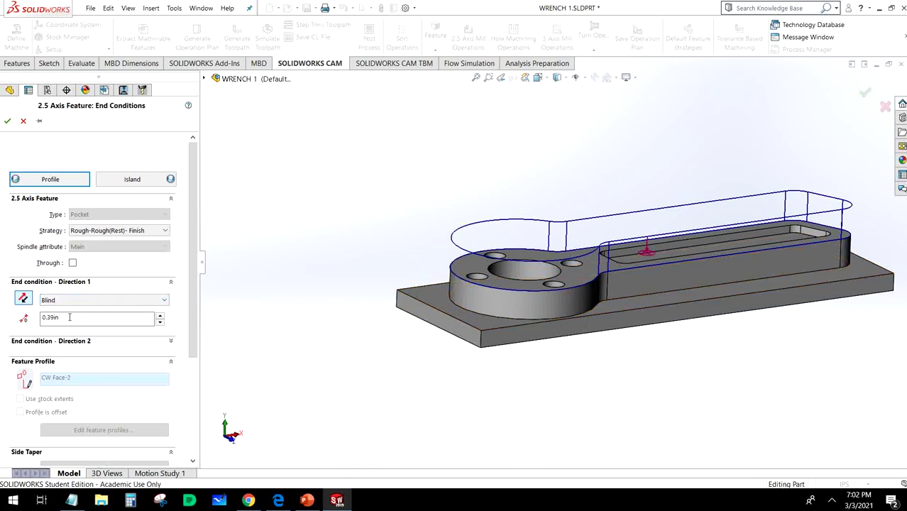
pyautogui.click(85, 300)
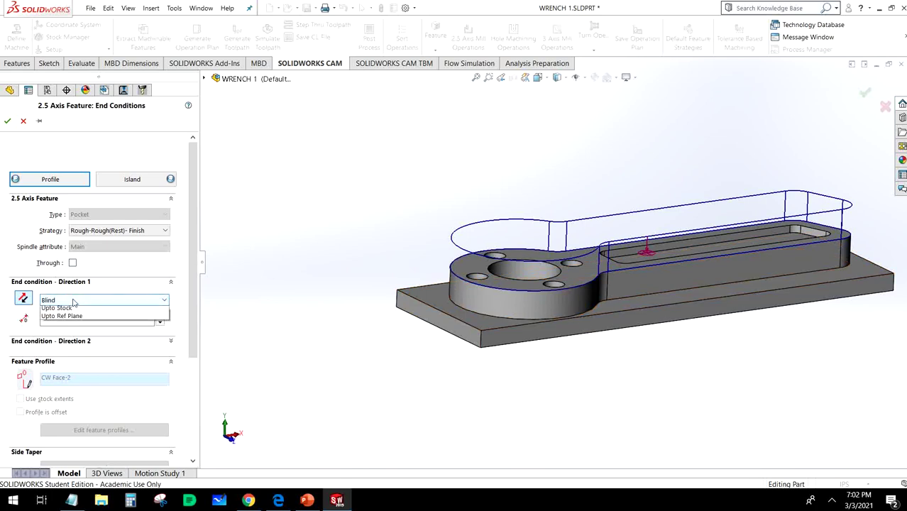
pyautogui.click(76, 342)
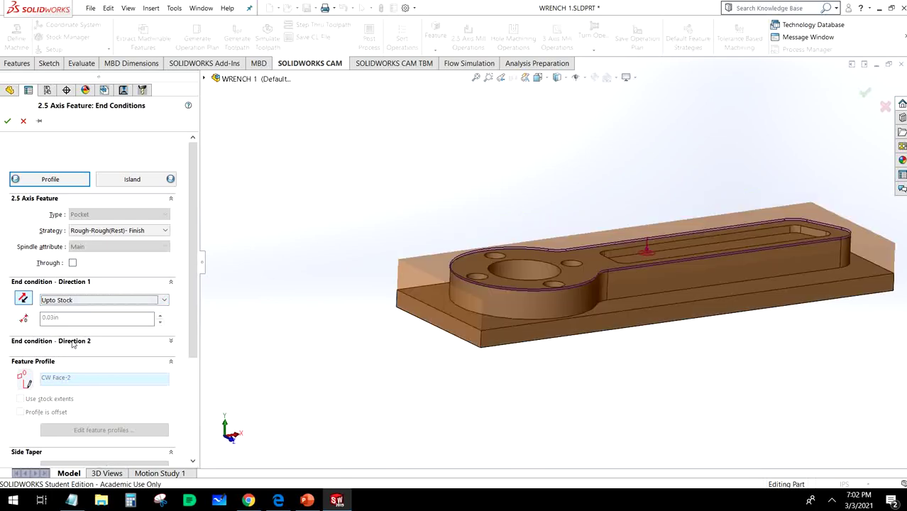
pyautogui.moveTo(727, 345); pyautogui.dragTo(635, 299, button='middle')
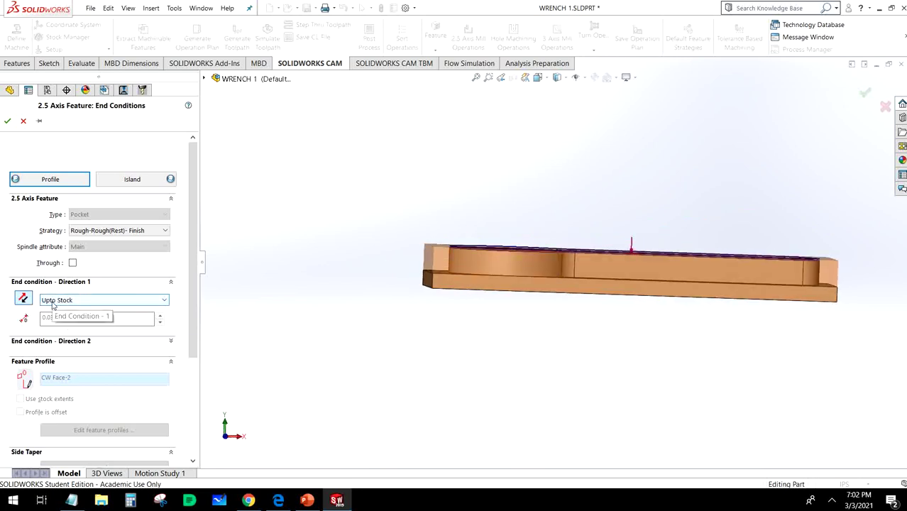
pyautogui.click(7, 121)
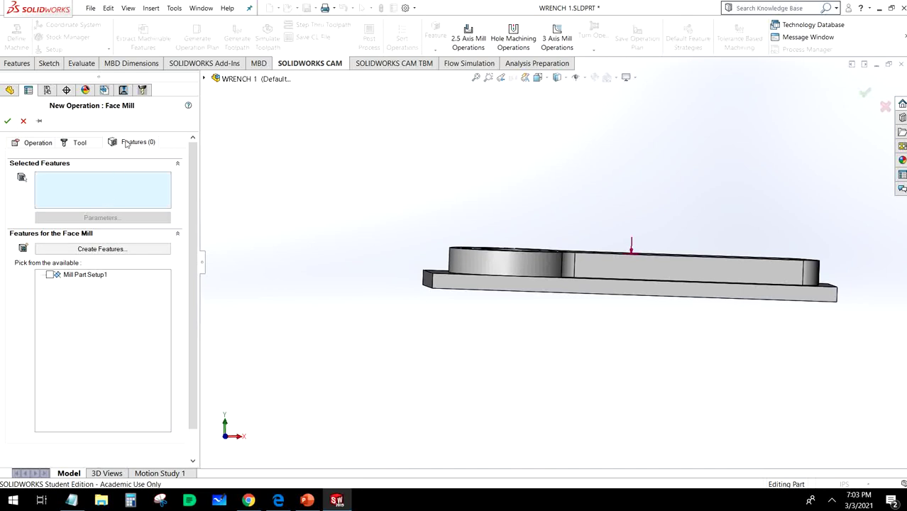
# - Start a new 2.5 axis feature using the wrench's top face as the profile
pyautogui.click(99, 249)
pyautogui.click(81, 261)
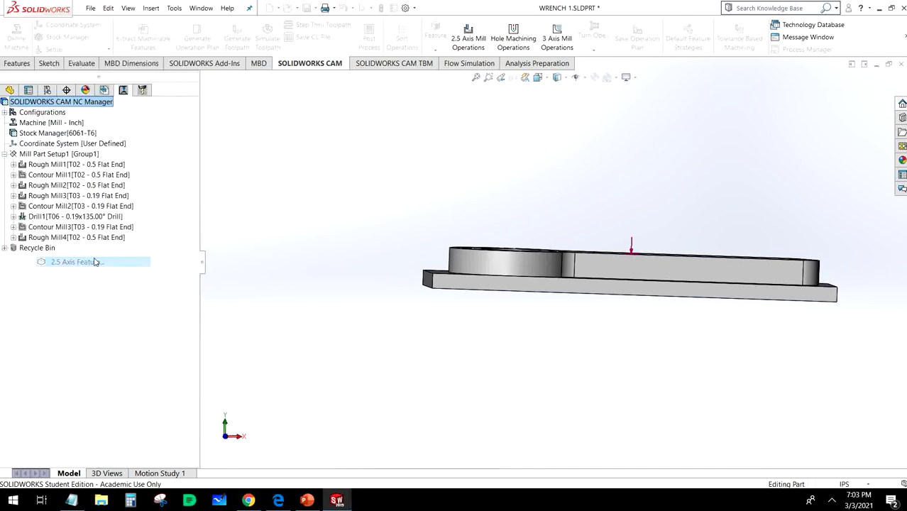
pyautogui.moveTo(306, 313); pyautogui.dragTo(322, 294, button='middle')
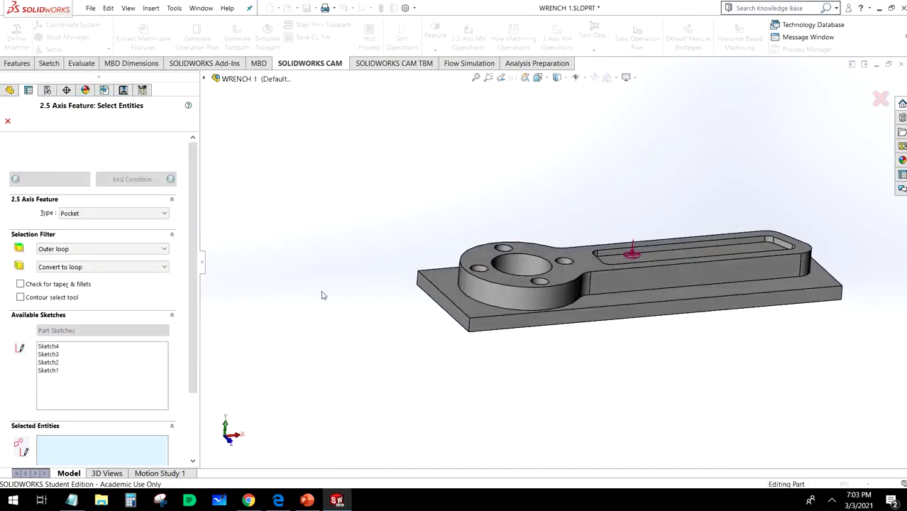
pyautogui.click(560, 286)
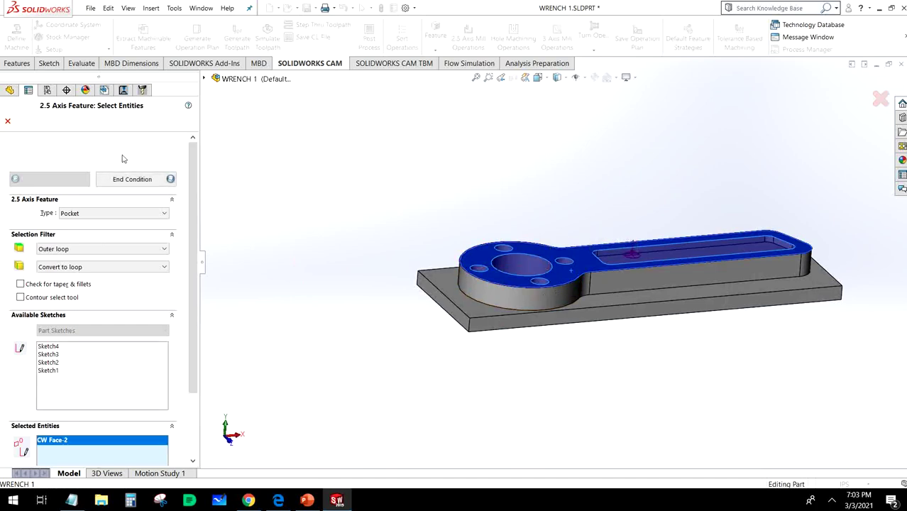
# - Keep the Blind end condition, change the depth from 0.39in to 0.03in, and confirm
pyautogui.click(129, 182)
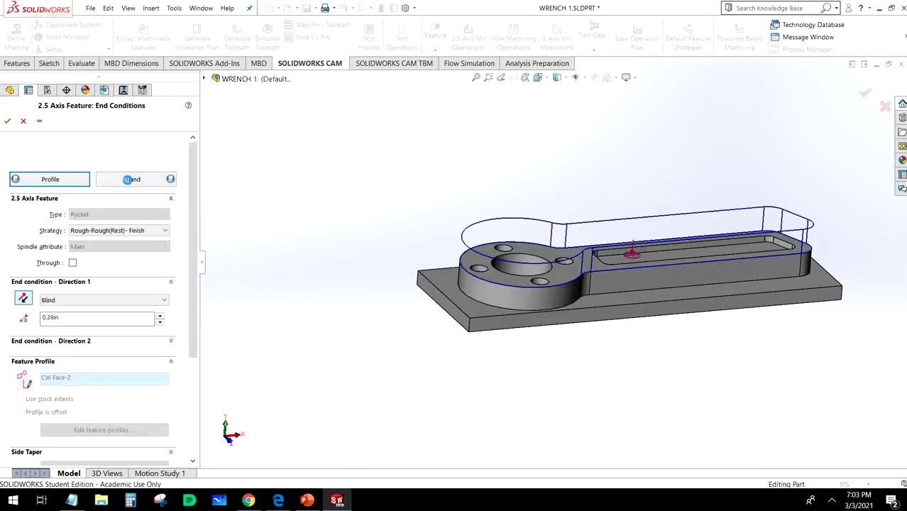
pyautogui.click(25, 300)
pyautogui.click(26, 301)
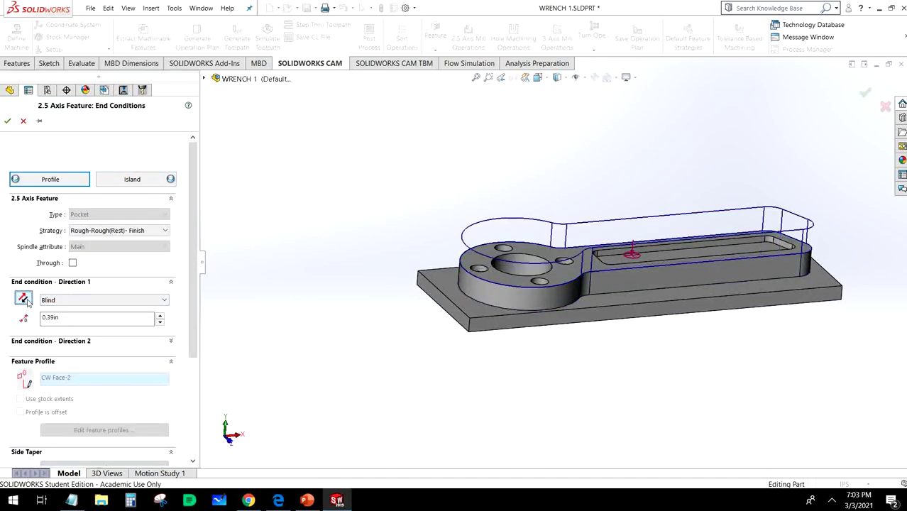
pyautogui.doubleClick(71, 316)
pyautogui.press('BackSpace')
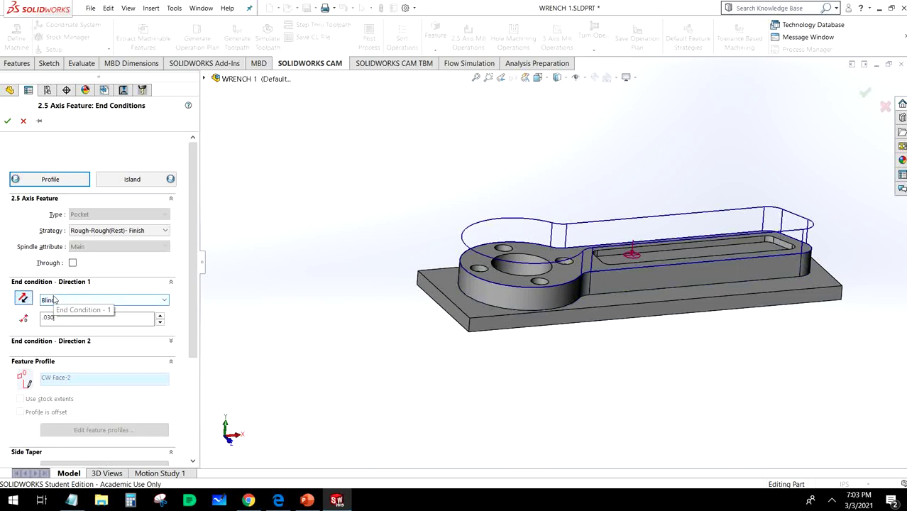
pyautogui.press('Return')
pyautogui.scroll(-5, 508, 289)
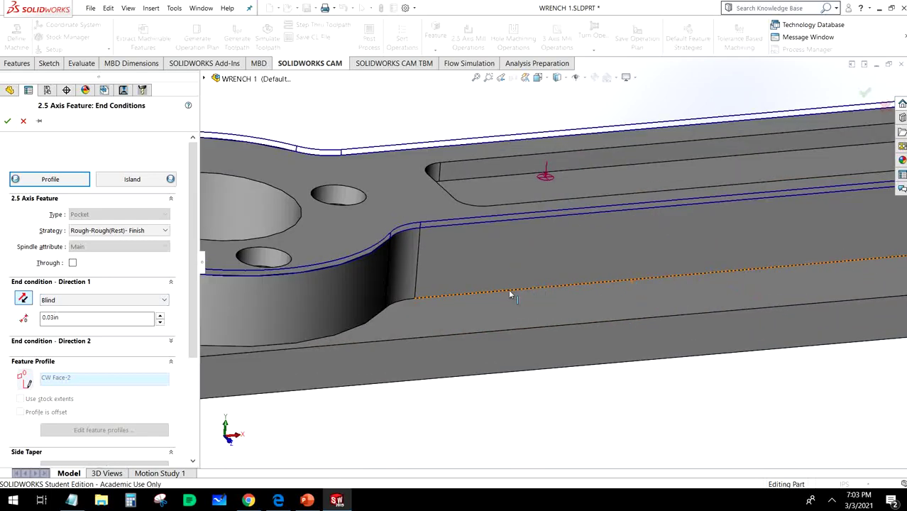
pyautogui.scroll(5, 459, 253)
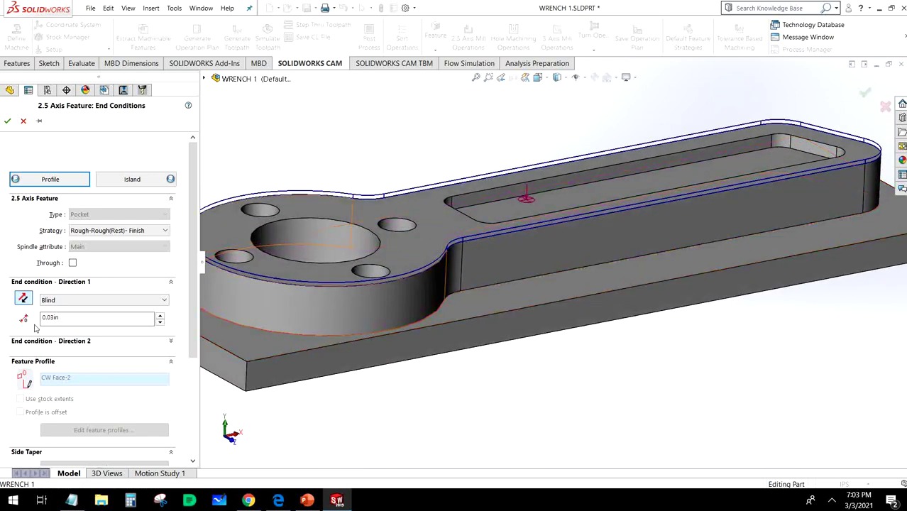
pyautogui.click(7, 121)
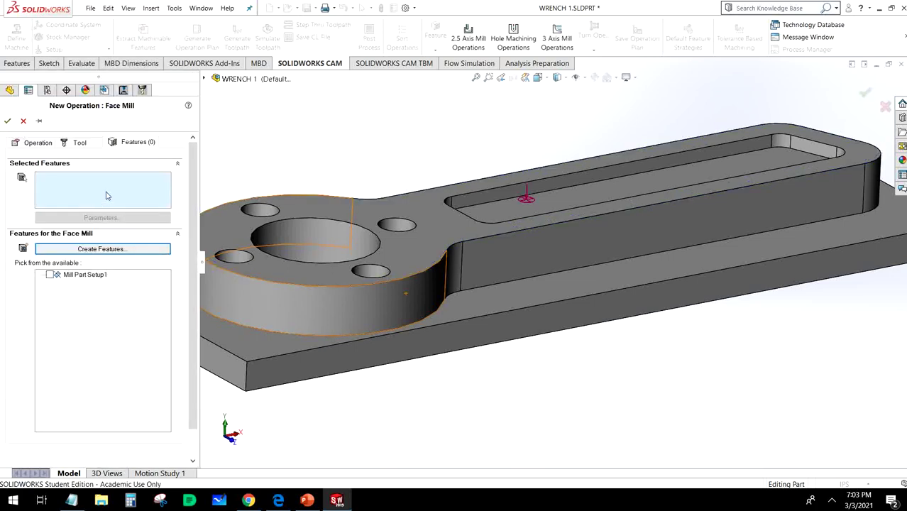
pyautogui.click(102, 250)
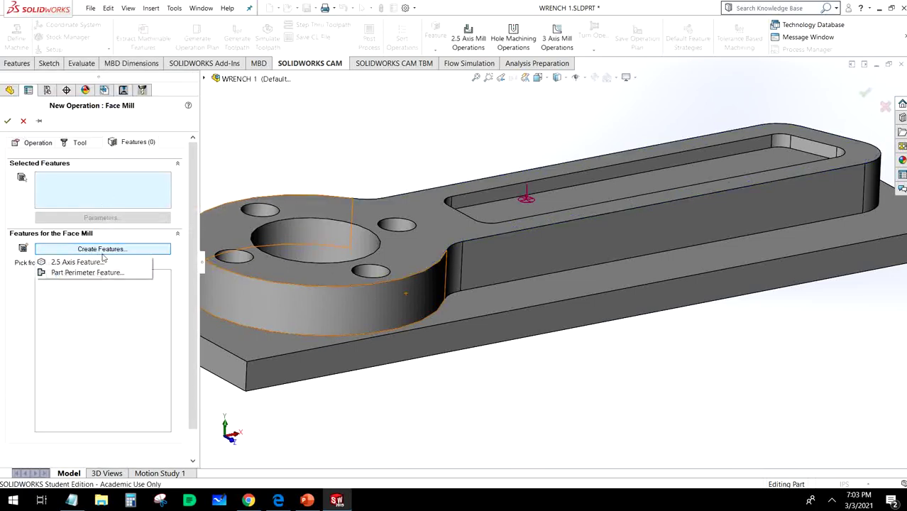
pyautogui.click(93, 262)
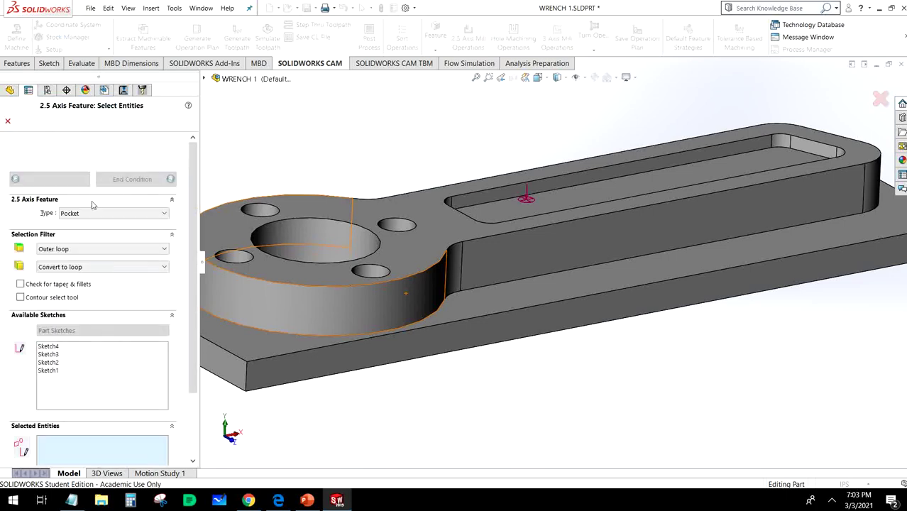
pyautogui.click(401, 248)
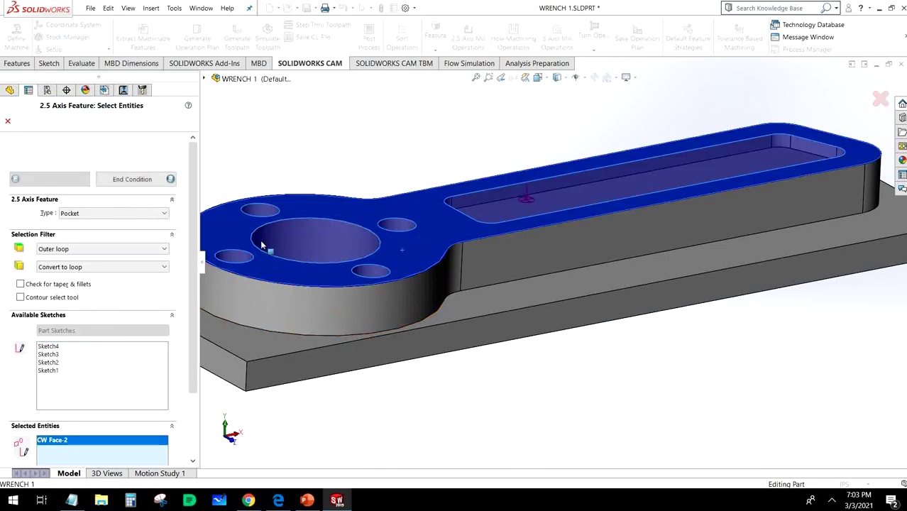
pyautogui.click(131, 178)
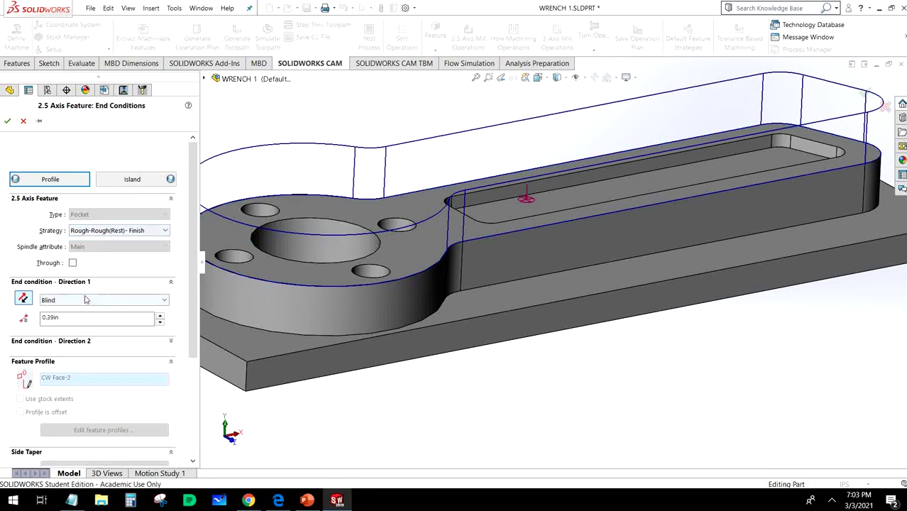
pyautogui.click(85, 300)
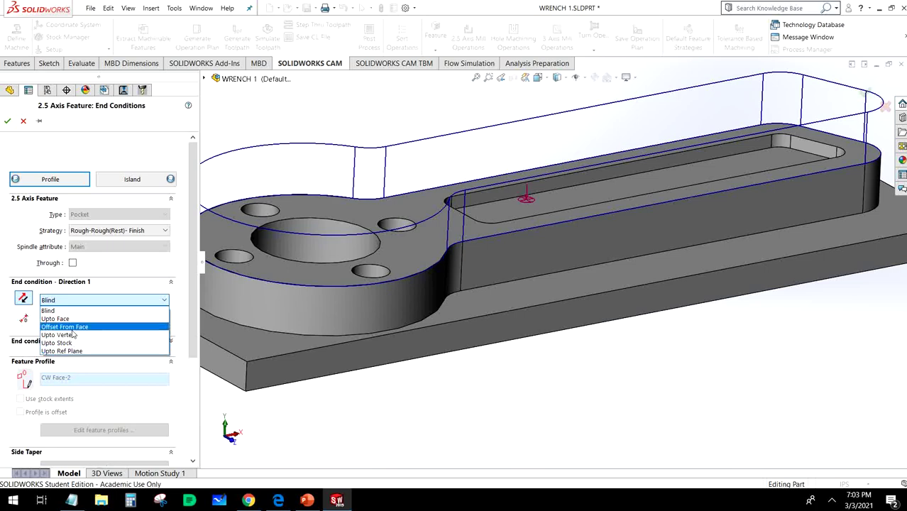
pyautogui.click(72, 328)
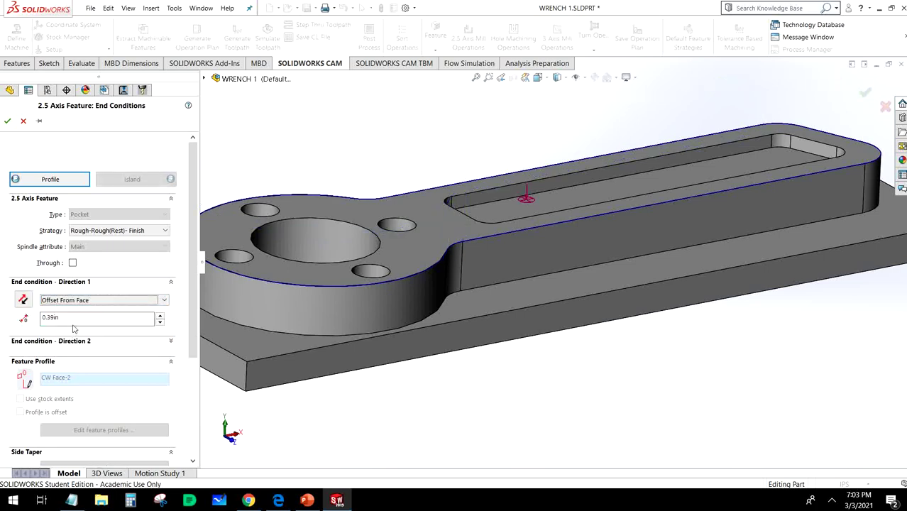
pyautogui.click(97, 231)
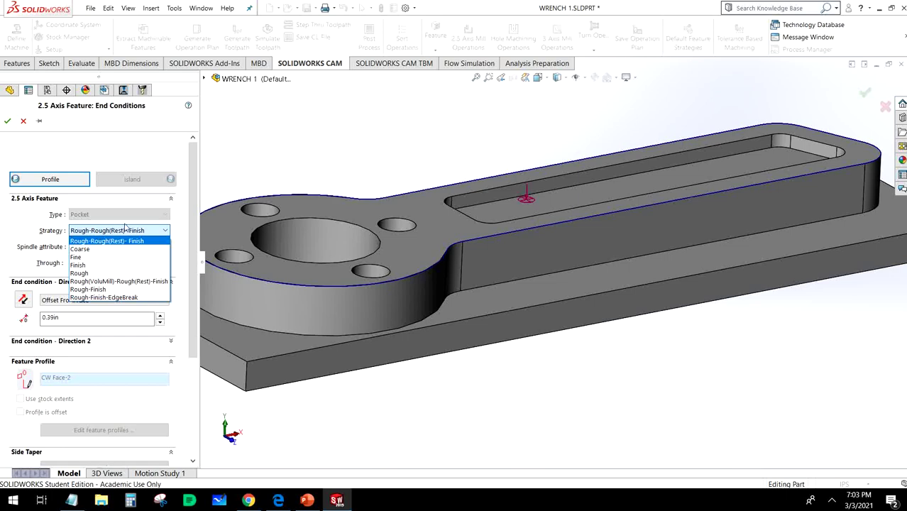
pyautogui.click(95, 265)
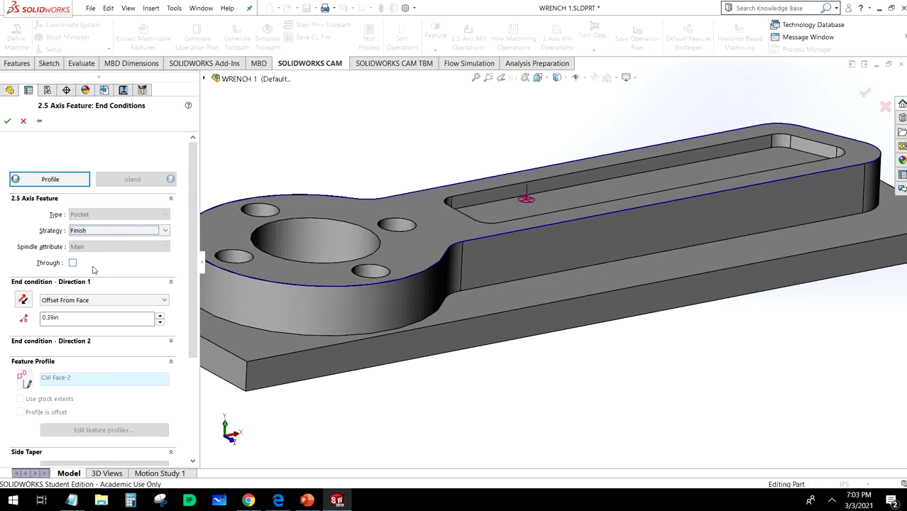
pyautogui.click(99, 264)
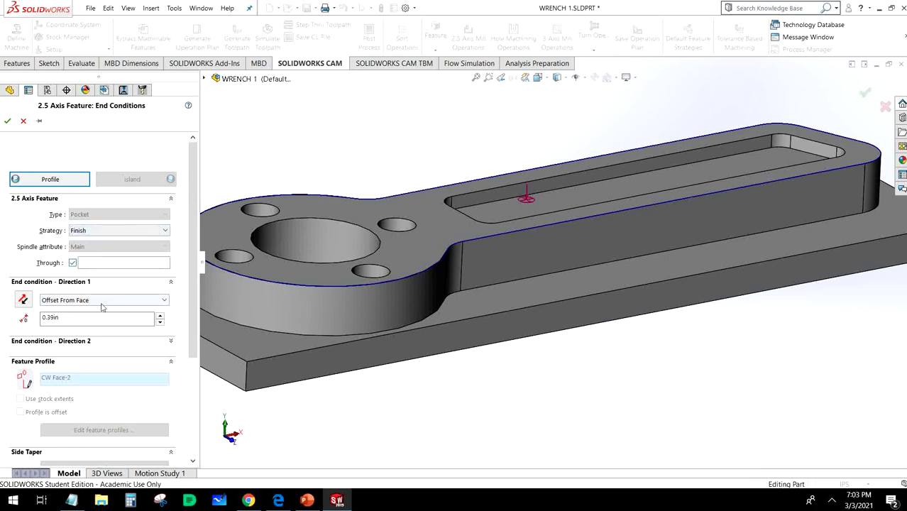
pyautogui.click(74, 263)
pyautogui.click(70, 305)
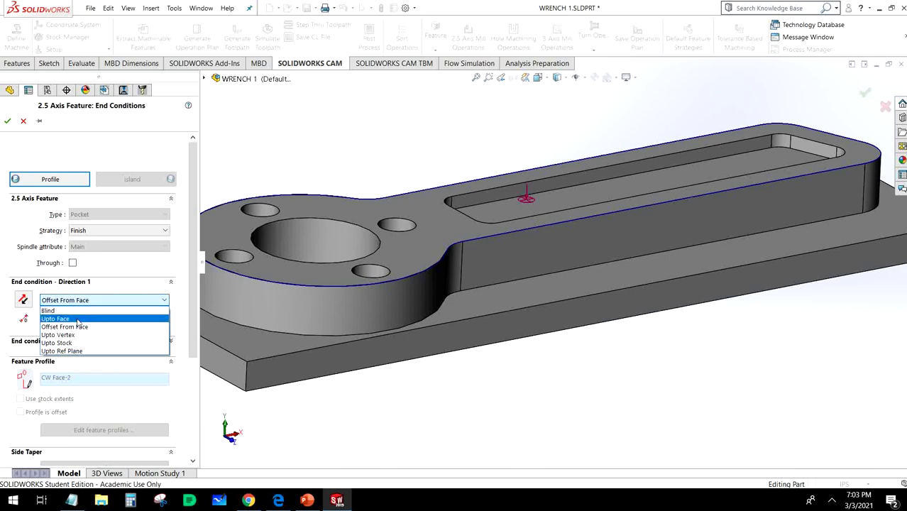
pyautogui.click(78, 319)
pyautogui.click(407, 247)
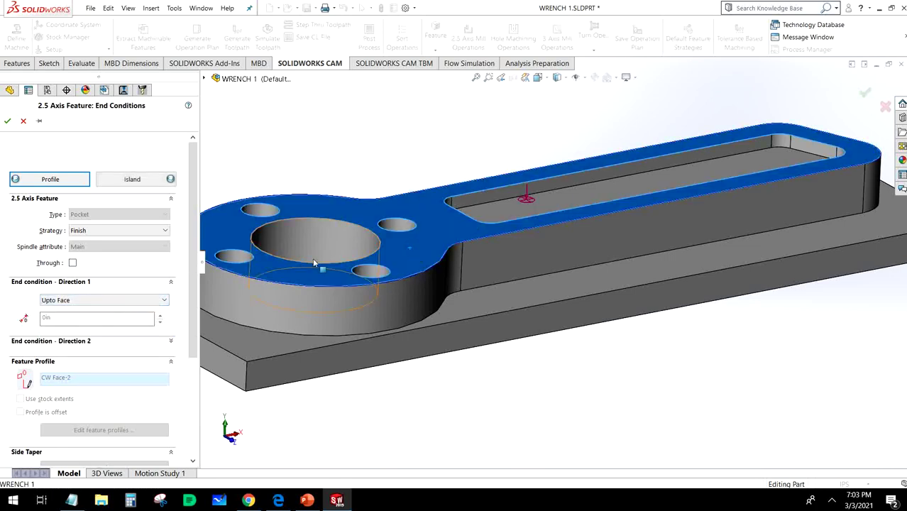
pyautogui.click(7, 122)
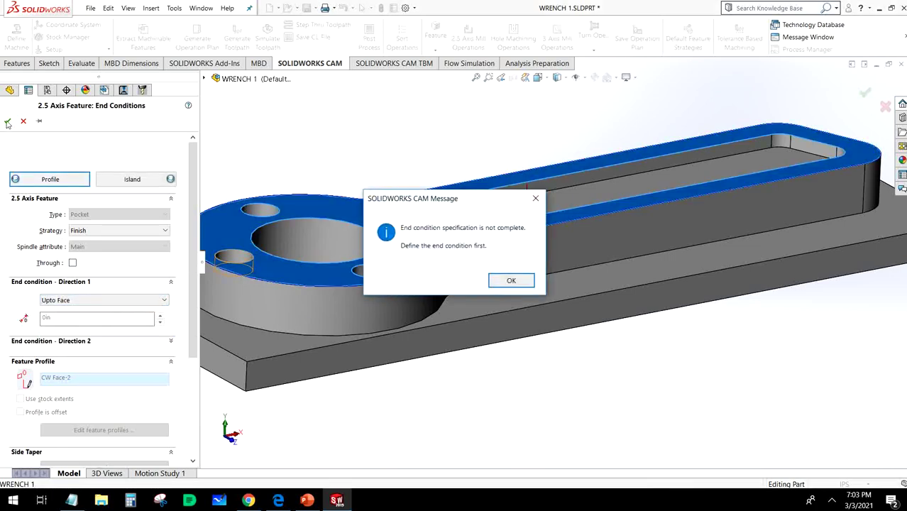
pyautogui.click(529, 282)
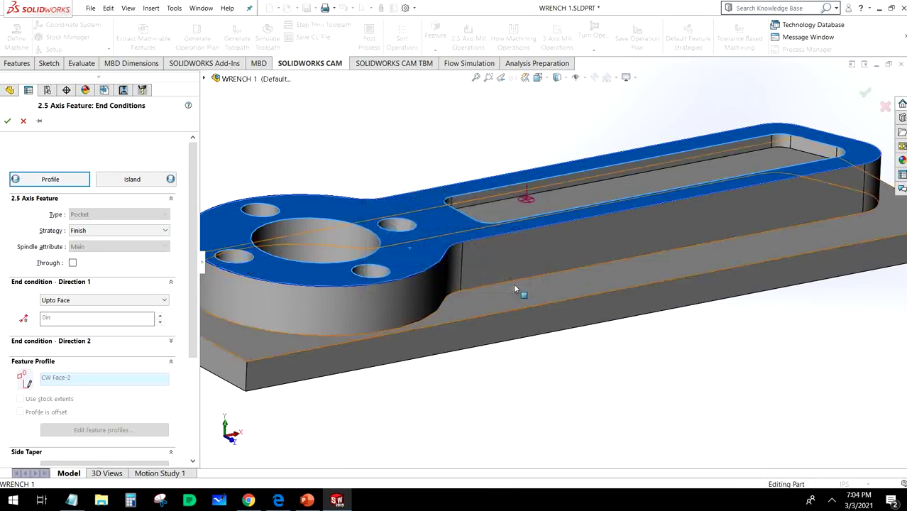
pyautogui.click(99, 302)
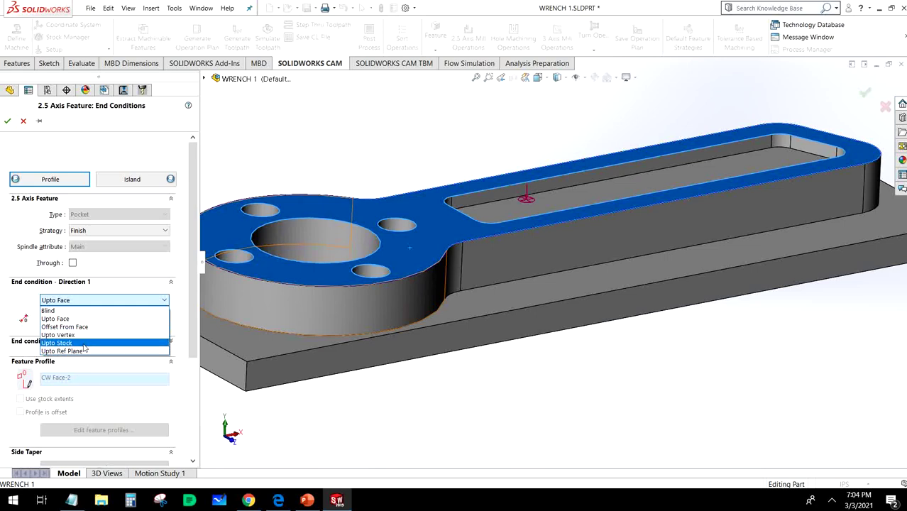
pyautogui.click(83, 311)
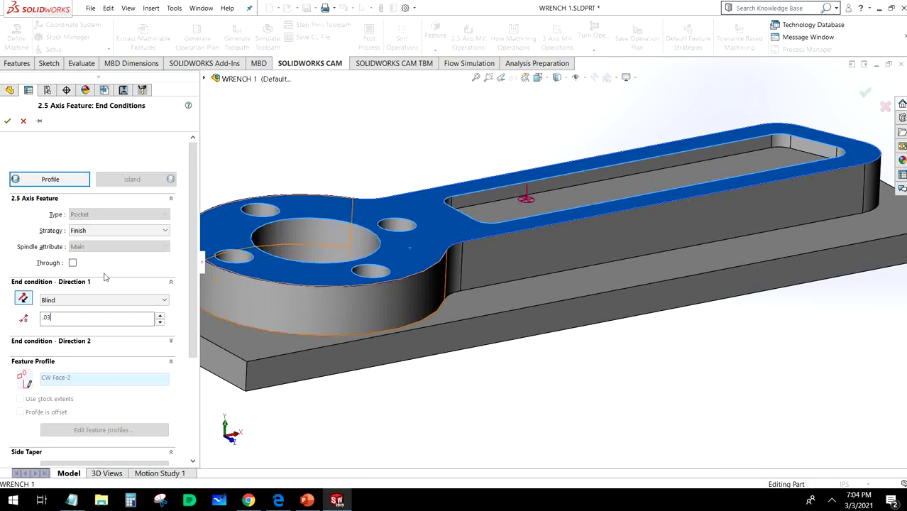
pyautogui.click(6, 120)
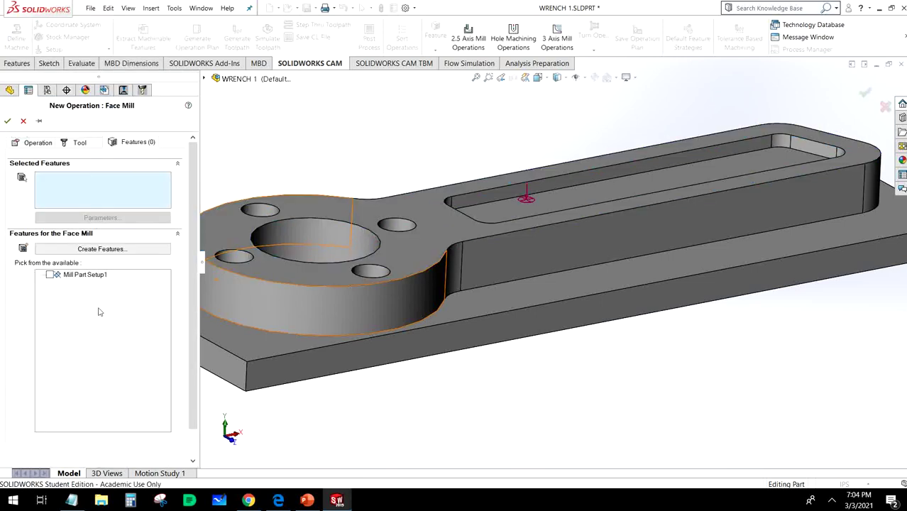
# - Create a 2.5 axis Face Feature on the wrench's top face
pyautogui.click(70, 278)
pyautogui.click(427, 246)
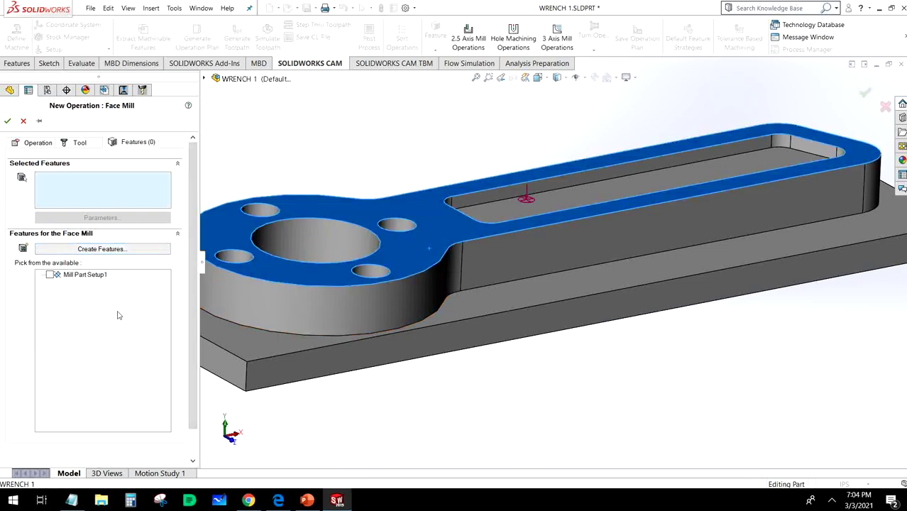
pyautogui.click(98, 253)
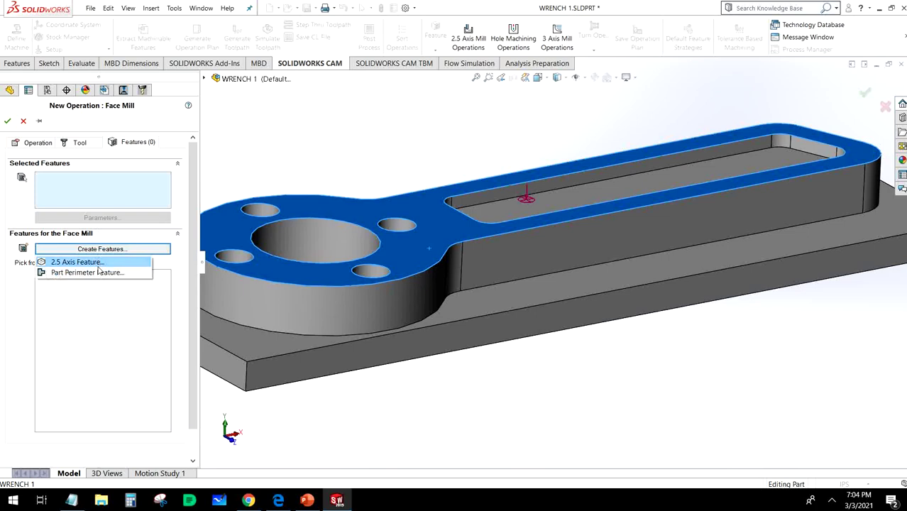
pyautogui.click(98, 264)
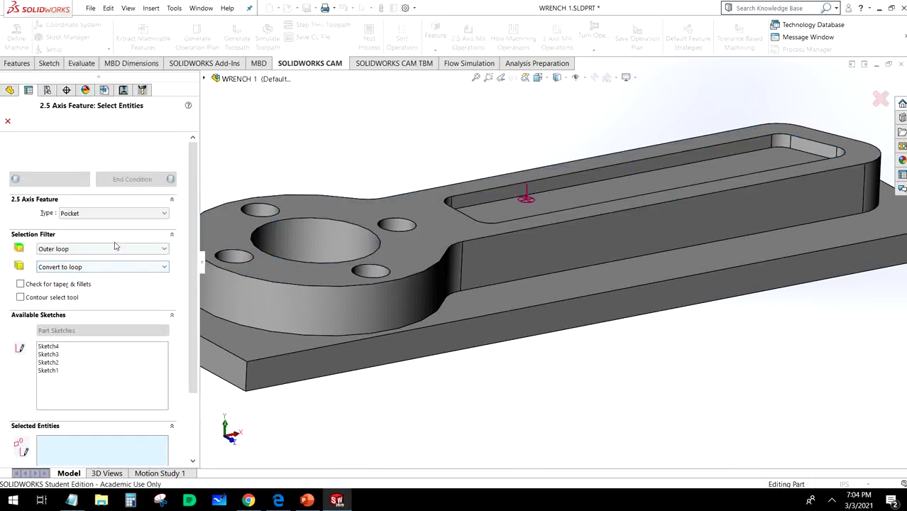
pyautogui.click(110, 214)
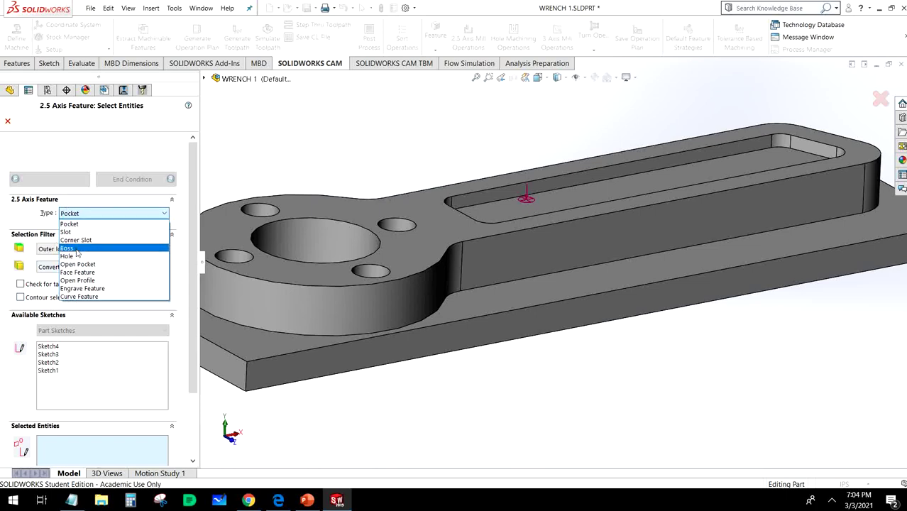
pyautogui.click(82, 273)
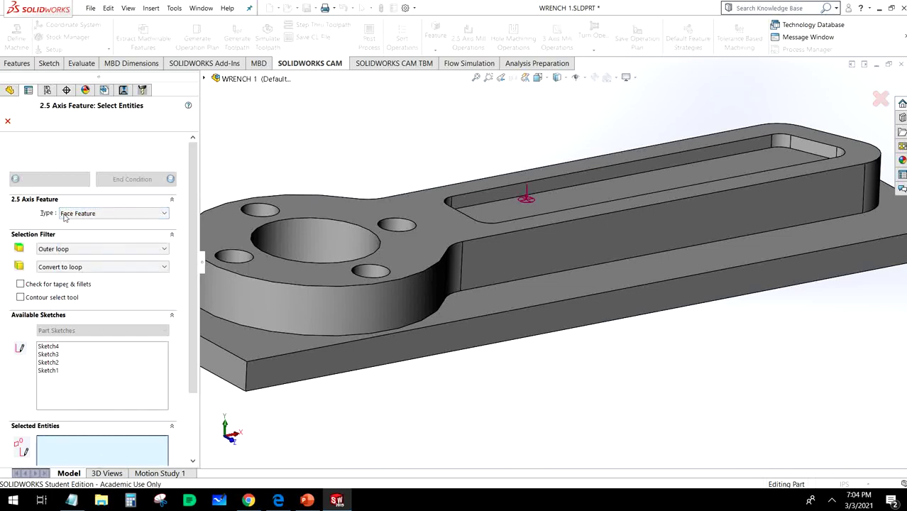
pyautogui.click(466, 227)
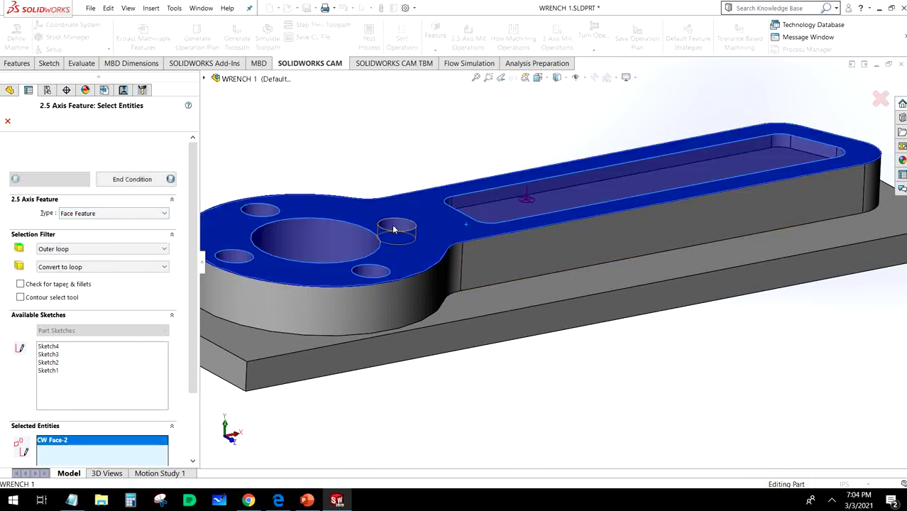
# - Accept the face feature at Upto Stock and confirm the Face Mill1 operation
pyautogui.click(151, 181)
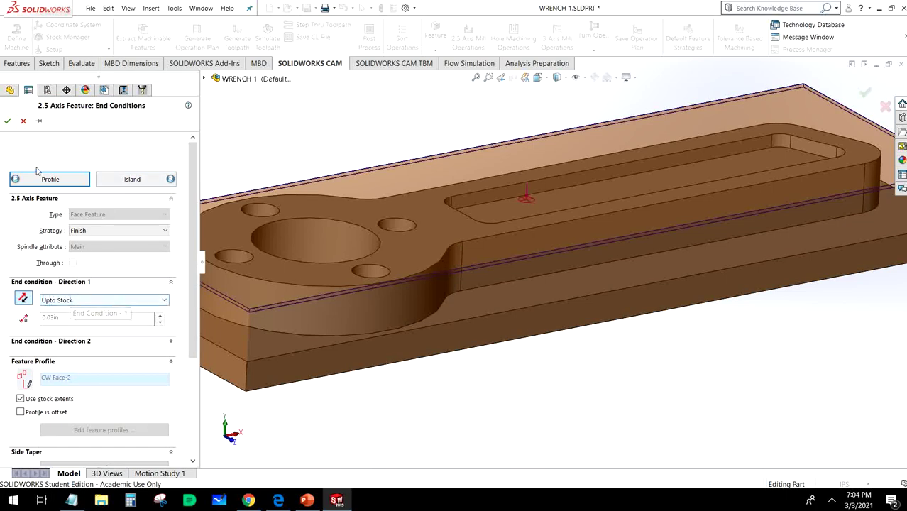
pyautogui.click(7, 120)
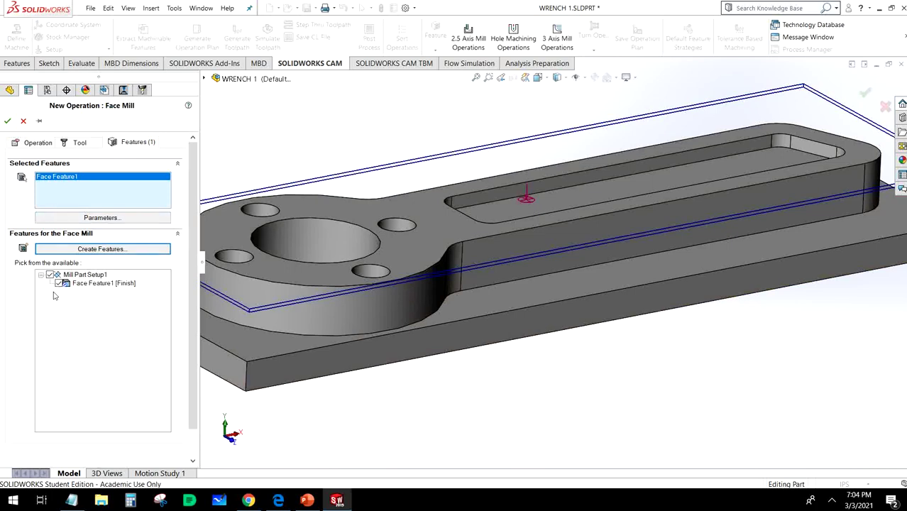
pyautogui.press('f')
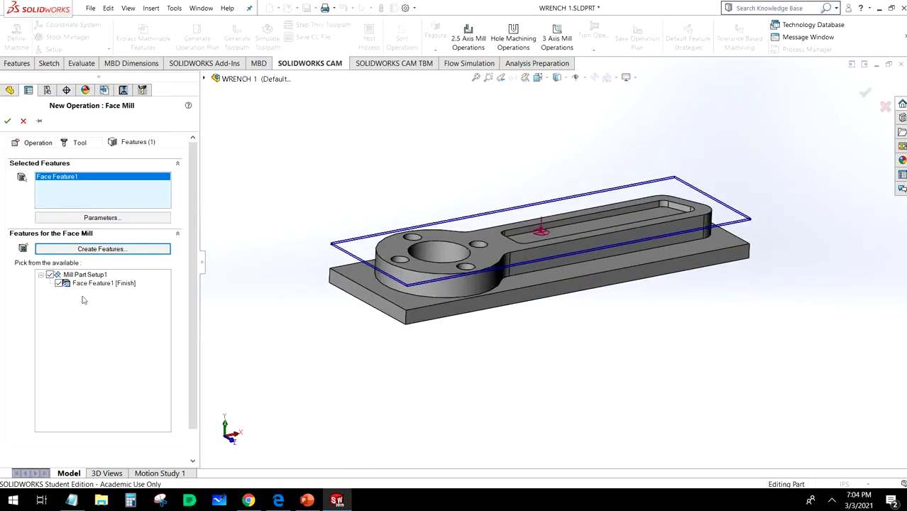
pyautogui.click(7, 121)
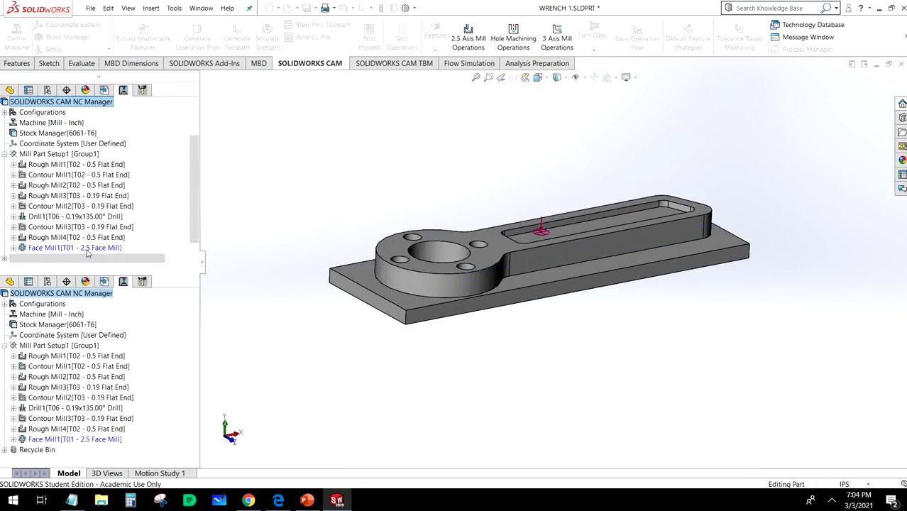
# - Set Face Mill1's feeds and speeds to Defined by Operation, then switch to Calculator
pyautogui.doubleClick(62, 248)
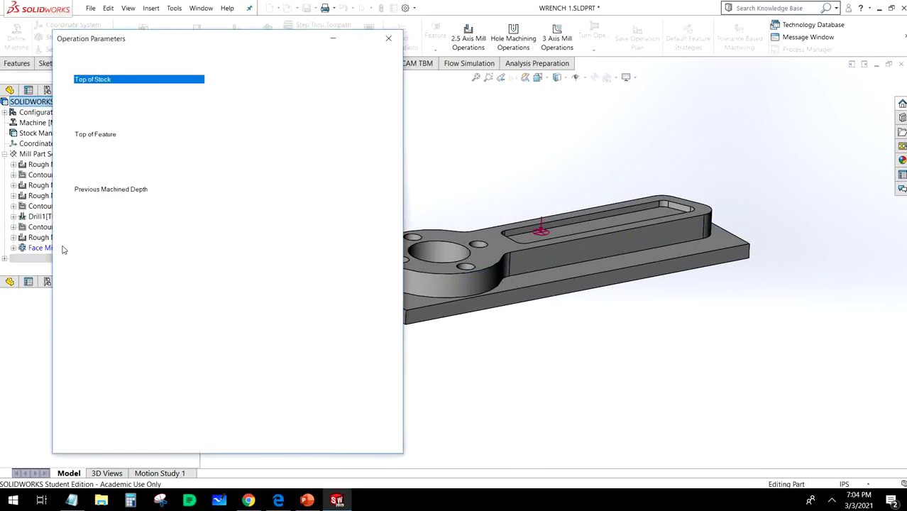
pyautogui.click(88, 57)
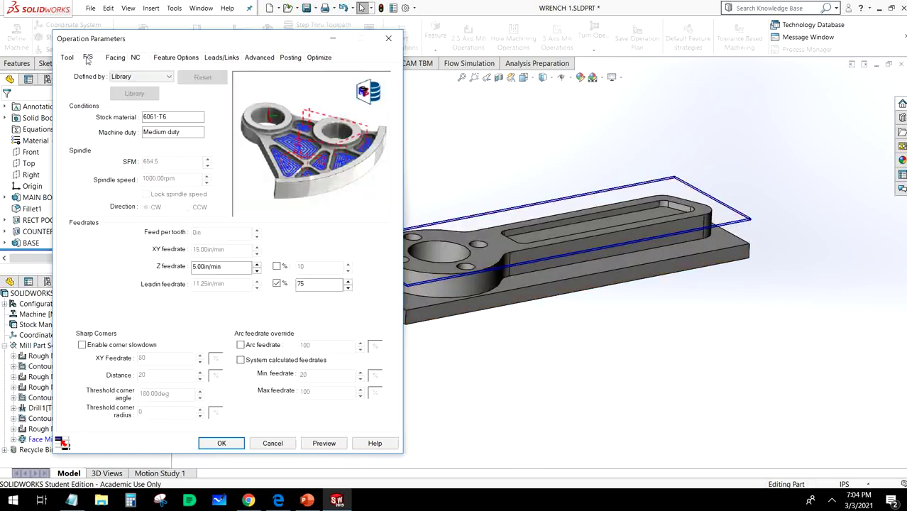
pyautogui.click(120, 77)
pyautogui.click(125, 90)
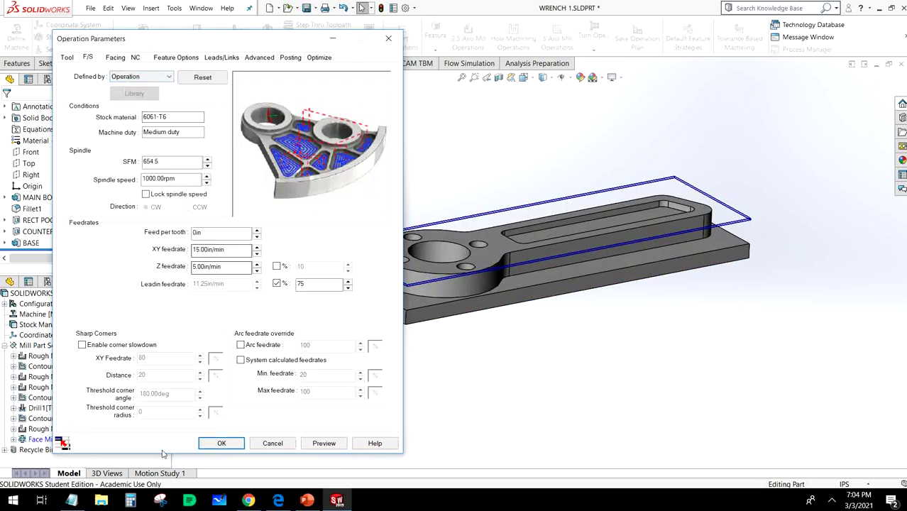
pyautogui.click(130, 501)
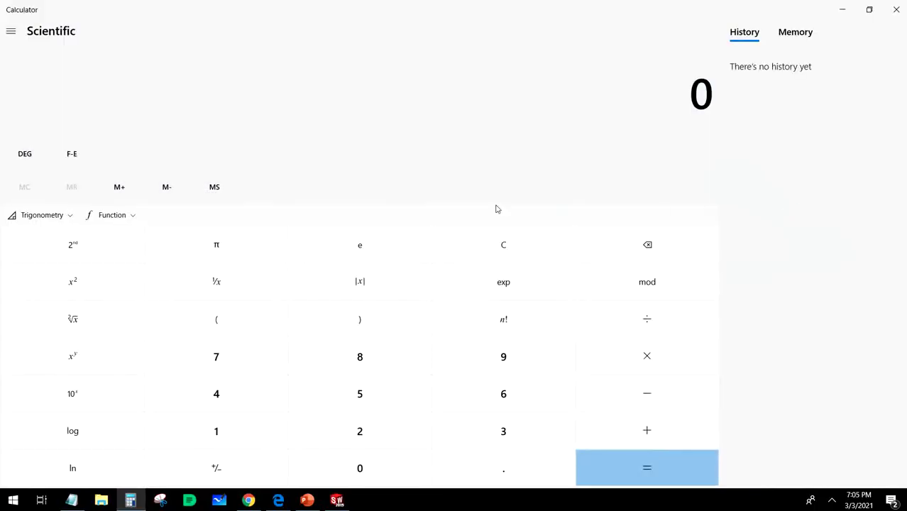
# - Compute 4 × 600 = 2400, divide by 2.5 to get 960, and close Calculator
pyautogui.write('4*600')
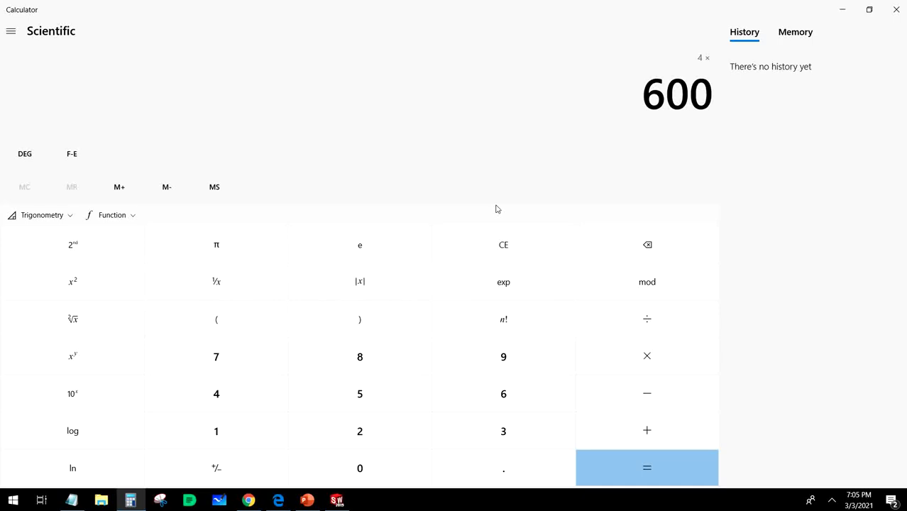
pyautogui.press('Return')
pyautogui.write('/2.5')
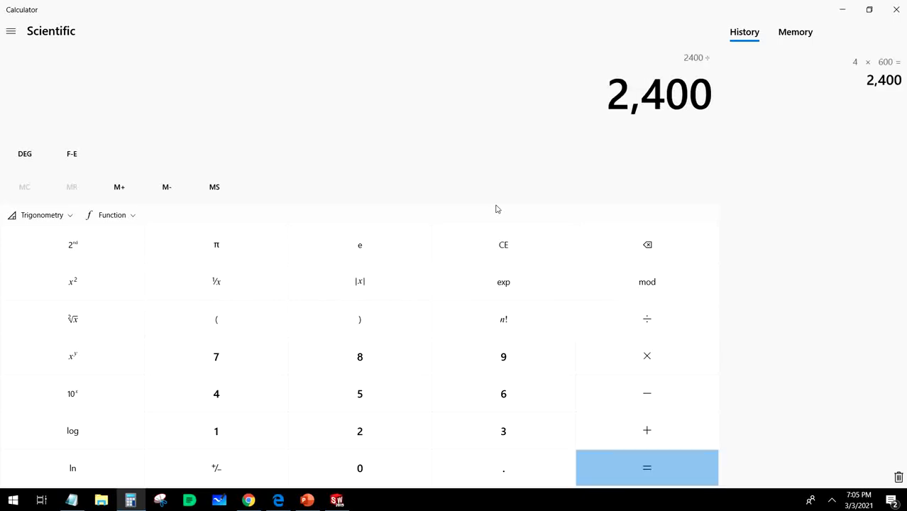
pyautogui.press('Return')
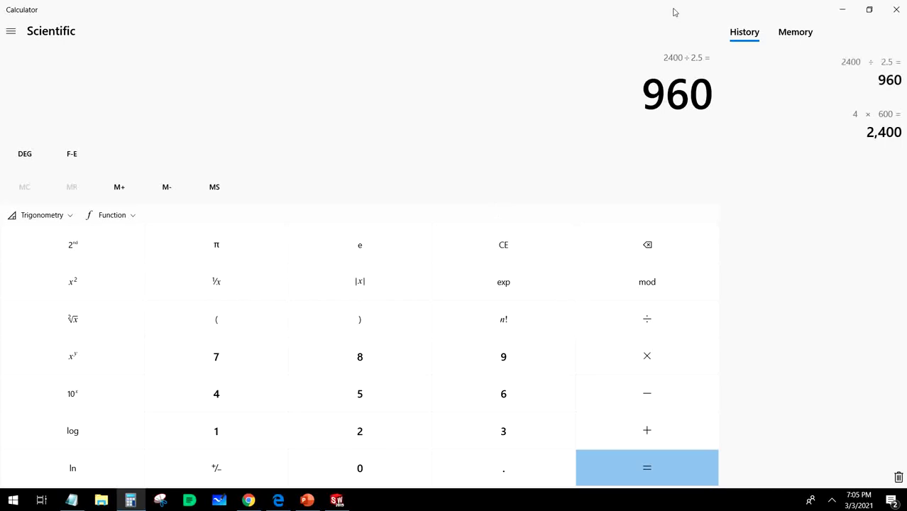
pyautogui.click(894, 10)
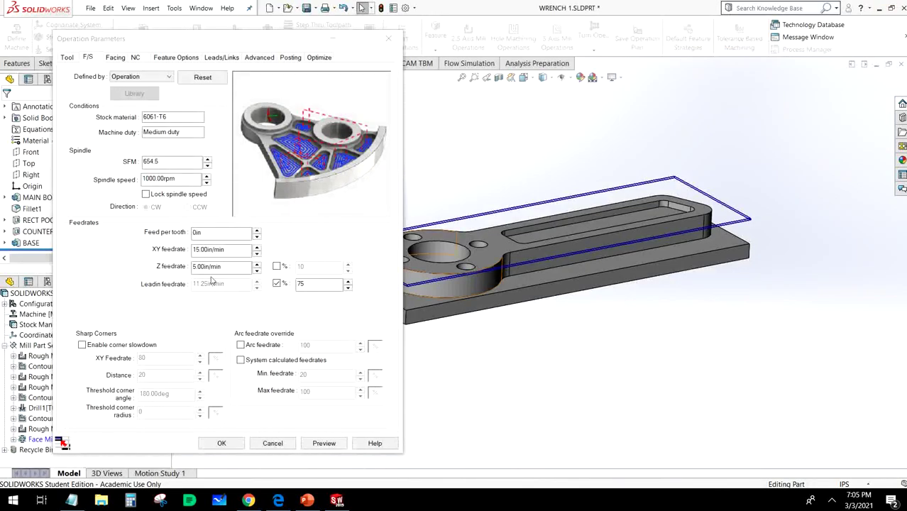
# - Set Face Mill1's XY feedrate to 5 and its Z feedrate to 1, not a percentage
pyautogui.click(176, 180)
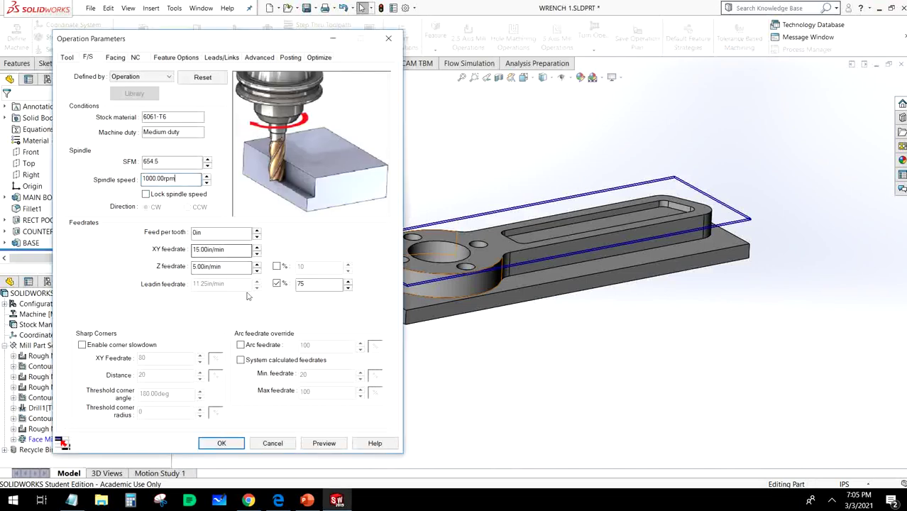
pyautogui.moveTo(228, 250); pyautogui.dragTo(167, 244)
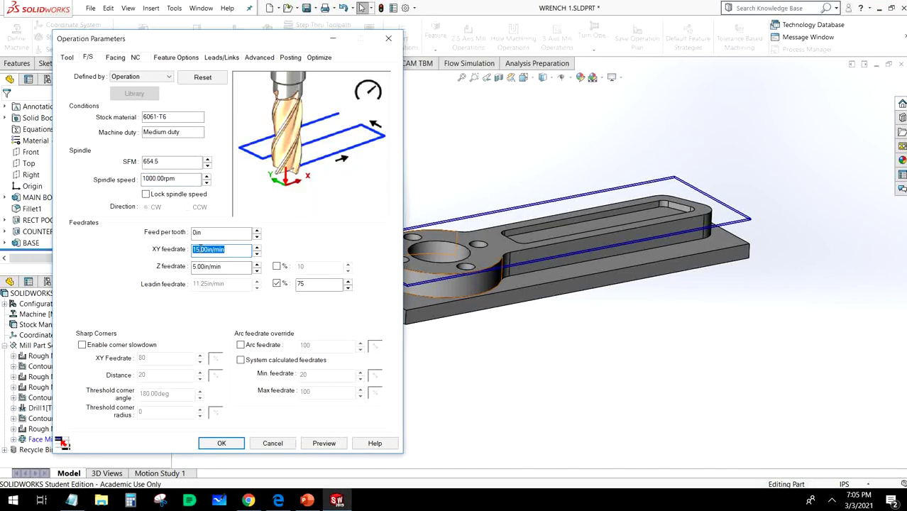
pyautogui.write('5')
pyautogui.click(219, 273)
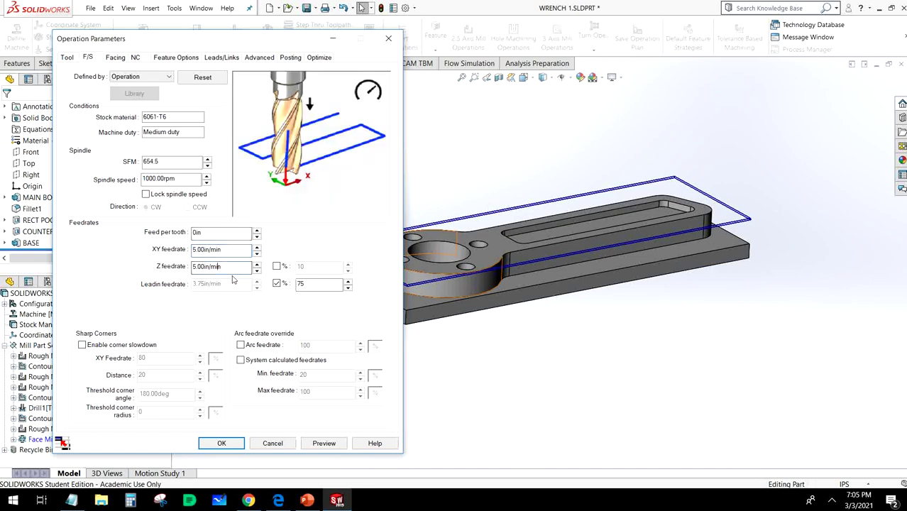
pyautogui.press('Tab')
pyautogui.press('space')
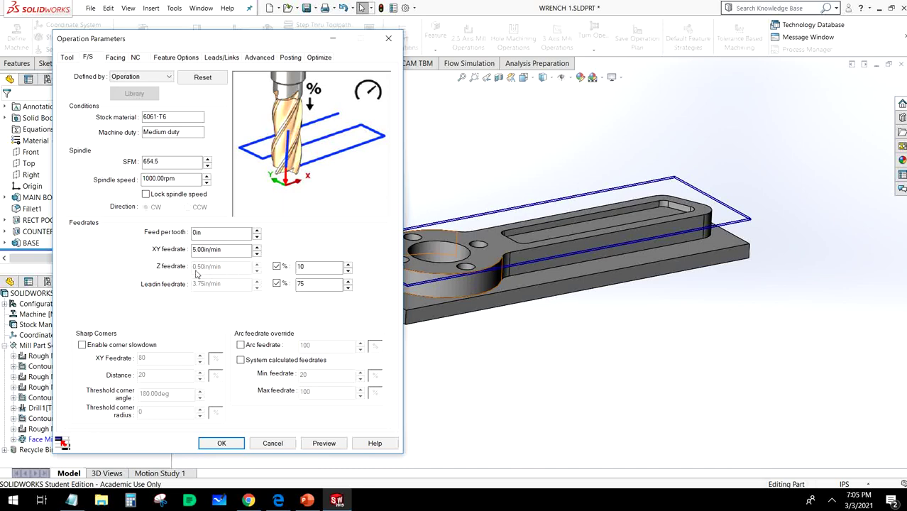
pyautogui.click(277, 267)
pyautogui.moveTo(245, 267); pyautogui.dragTo(154, 262)
pyautogui.write('1')
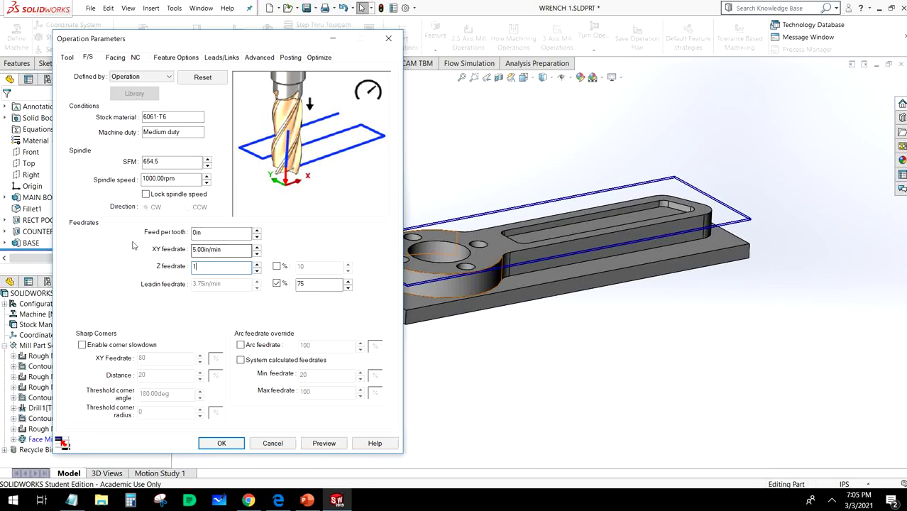
# - Review the facing and clearance settings, apply, regenerate all toolpaths, and open the simulation
pyautogui.click(117, 58)
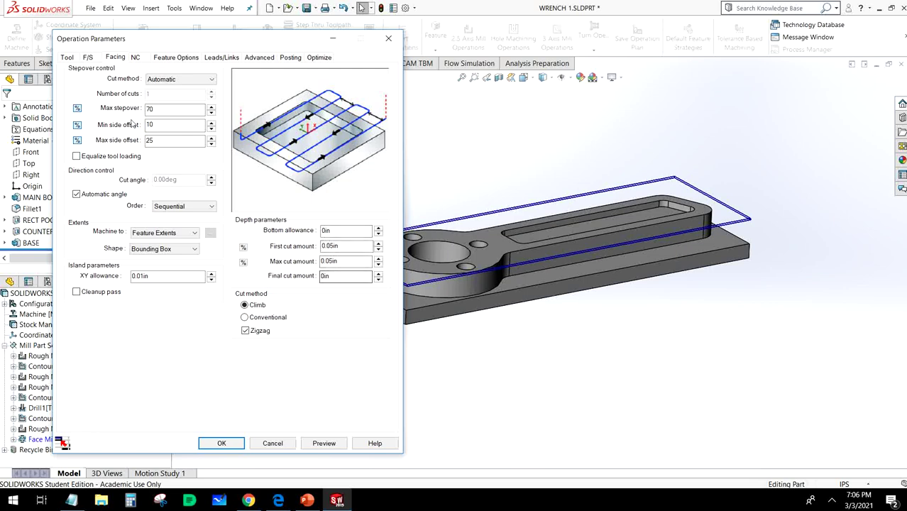
pyautogui.click(136, 57)
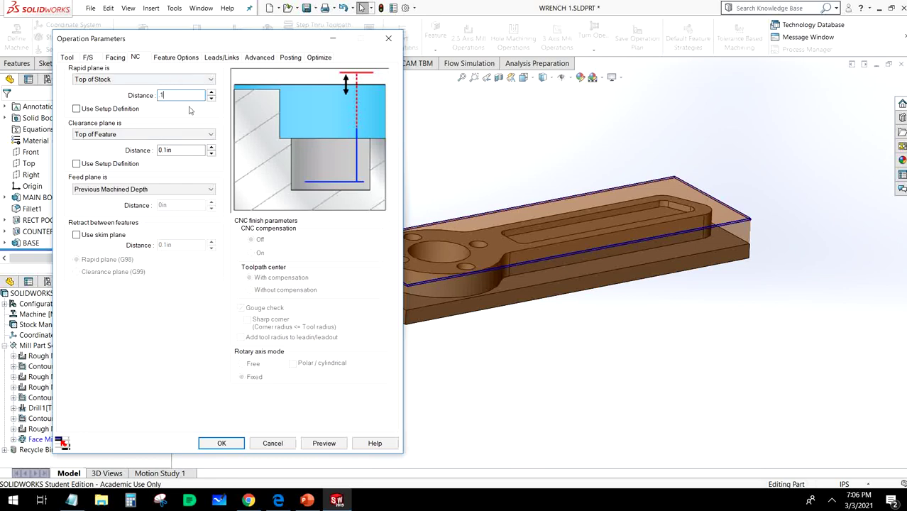
pyautogui.click(221, 444)
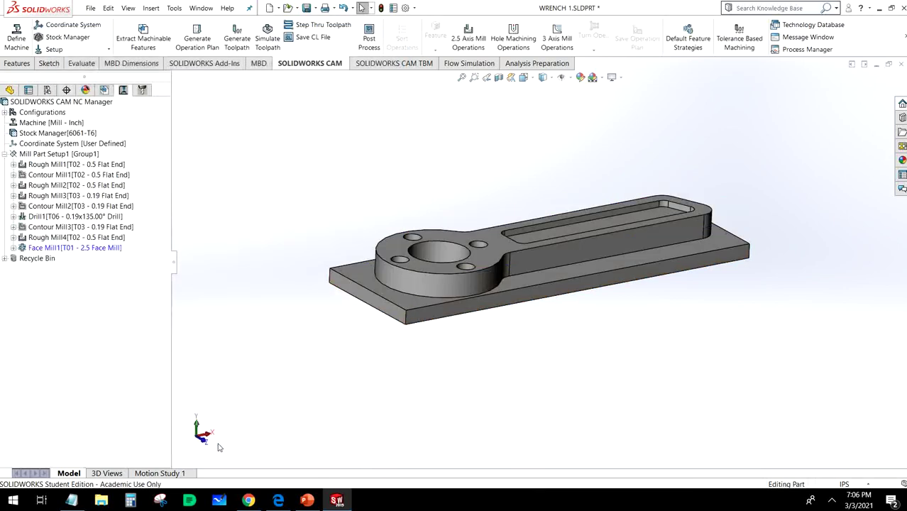
pyautogui.click(238, 39)
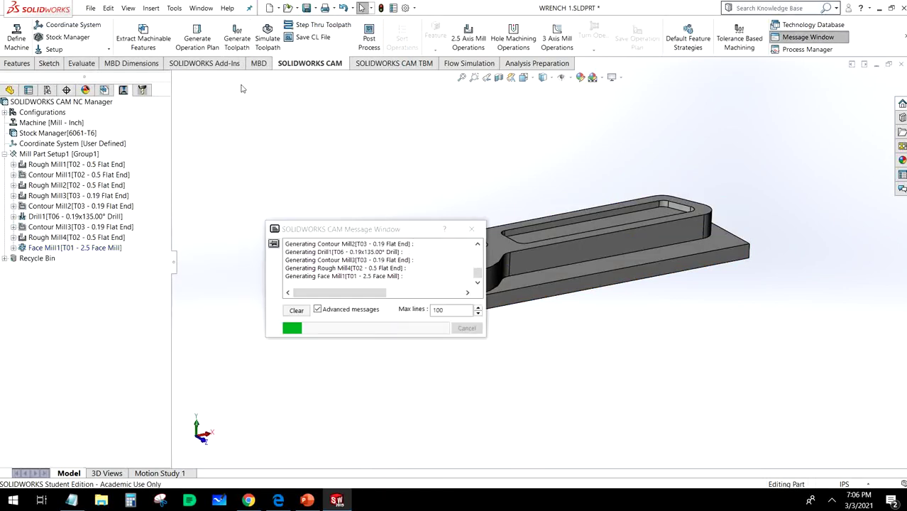
pyautogui.click(470, 230)
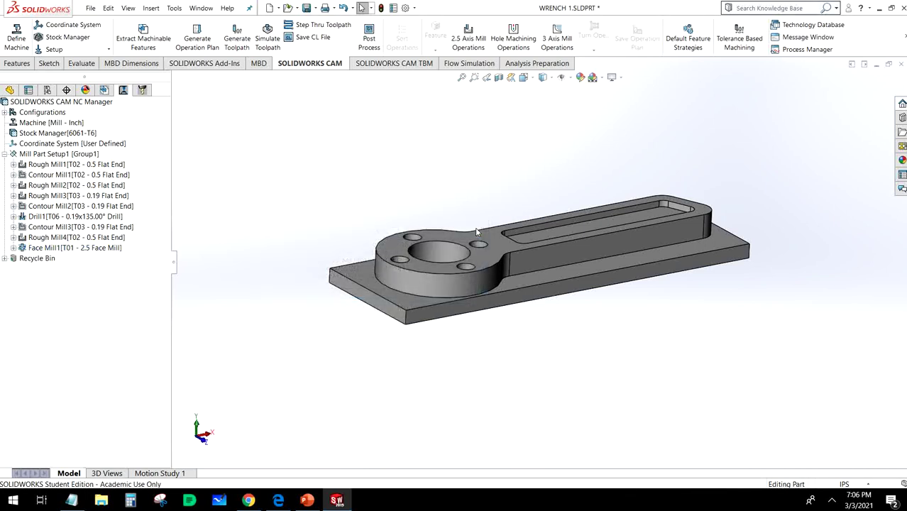
pyautogui.click(266, 39)
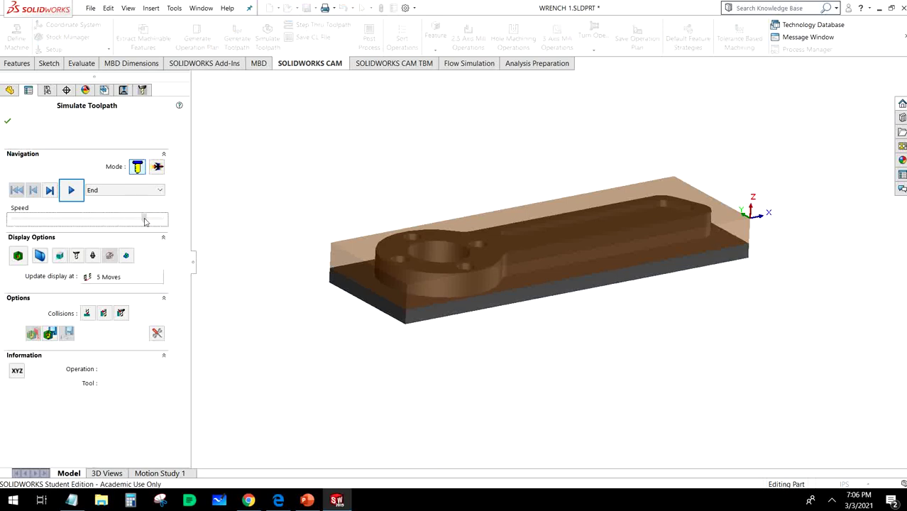
# - Play the full wrench machining simulation through Face Mill1 and close it
pyautogui.click(71, 189)
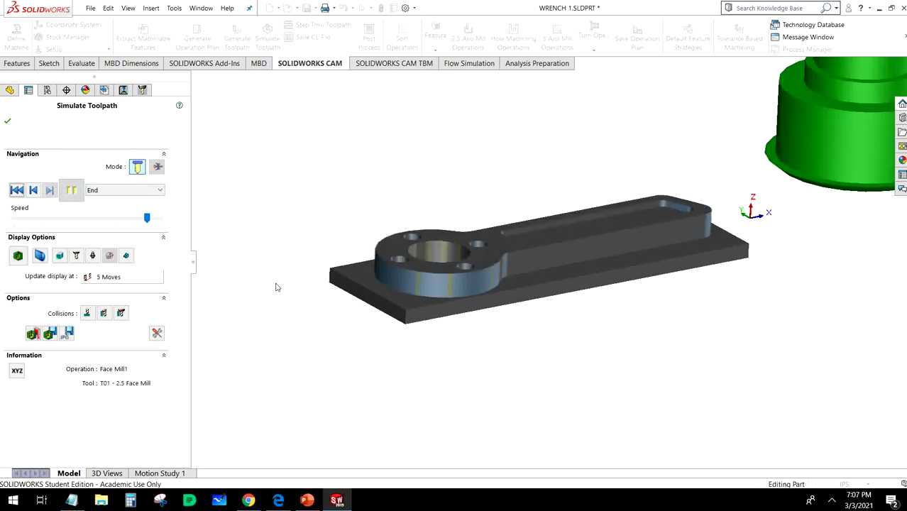
pyautogui.click(8, 120)
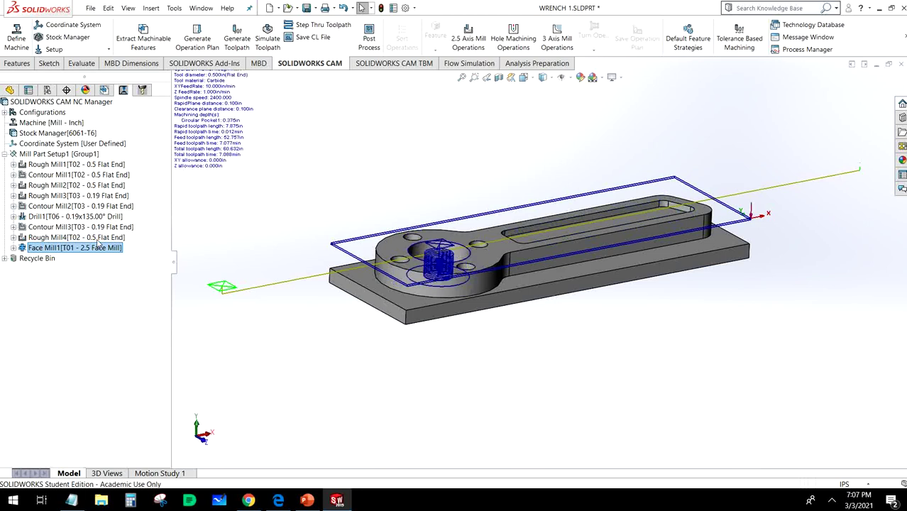
# - Move Rough Mill4 to follow Rough Mill2 and Drill1 to follow Rough Mill4 in the operations tree
pyautogui.click(62, 239)
pyautogui.click(50, 227)
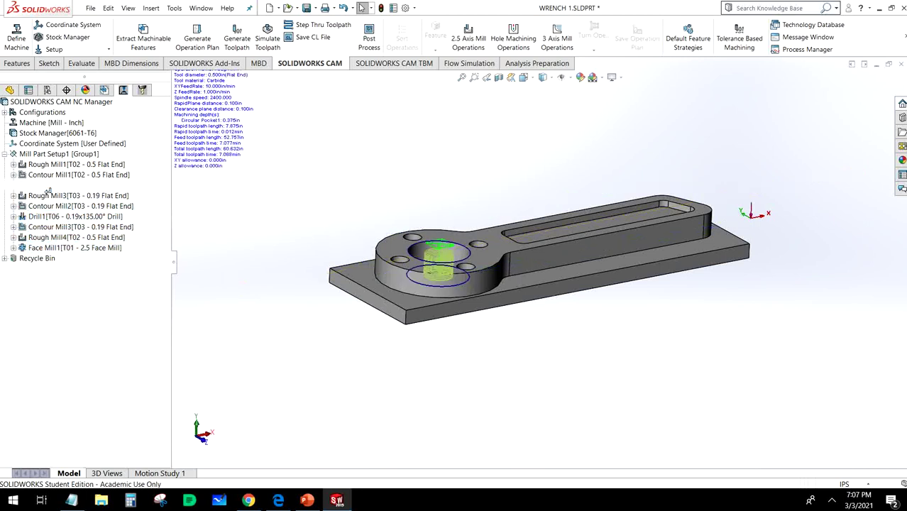
pyautogui.moveTo(48, 183); pyautogui.dragTo(48, 187)
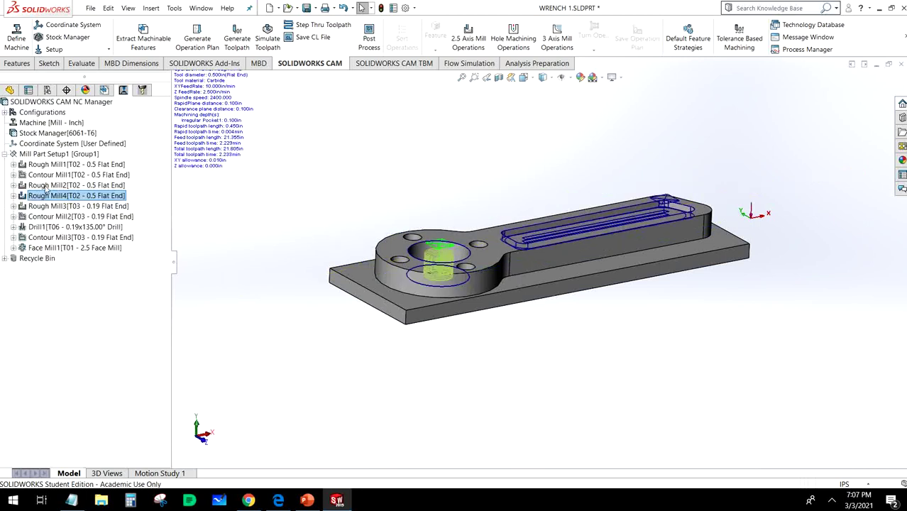
pyautogui.click(99, 196)
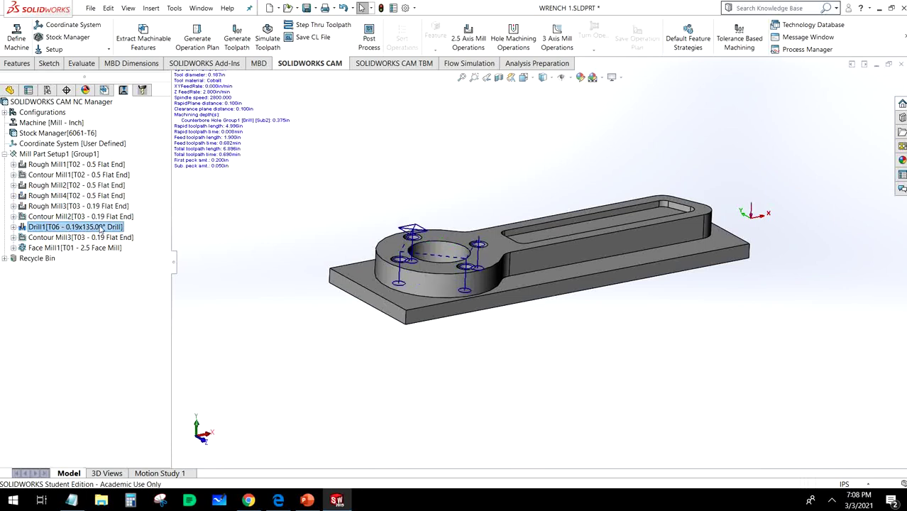
pyautogui.click(103, 205)
pyautogui.moveTo(85, 226); pyautogui.dragTo(106, 213)
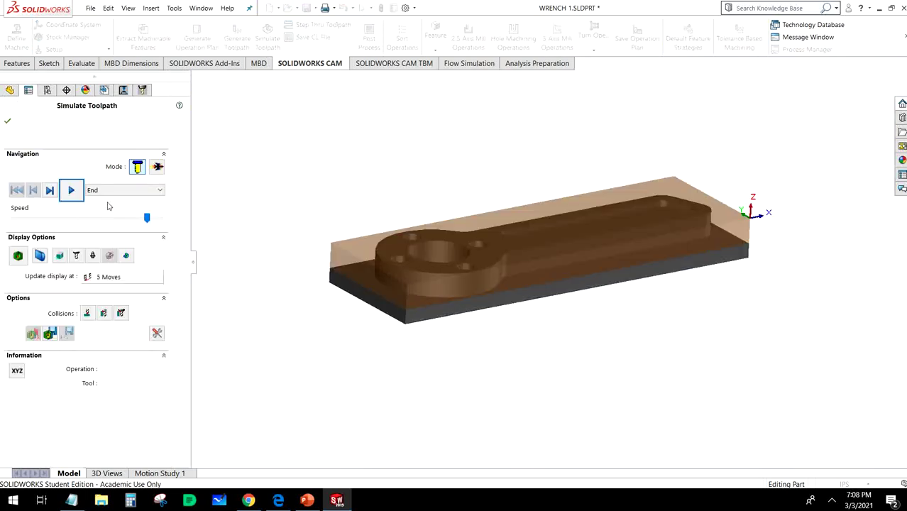
# - Play the reordered simulation at a faster speed through Face Mill1, then close it
pyautogui.click(72, 192)
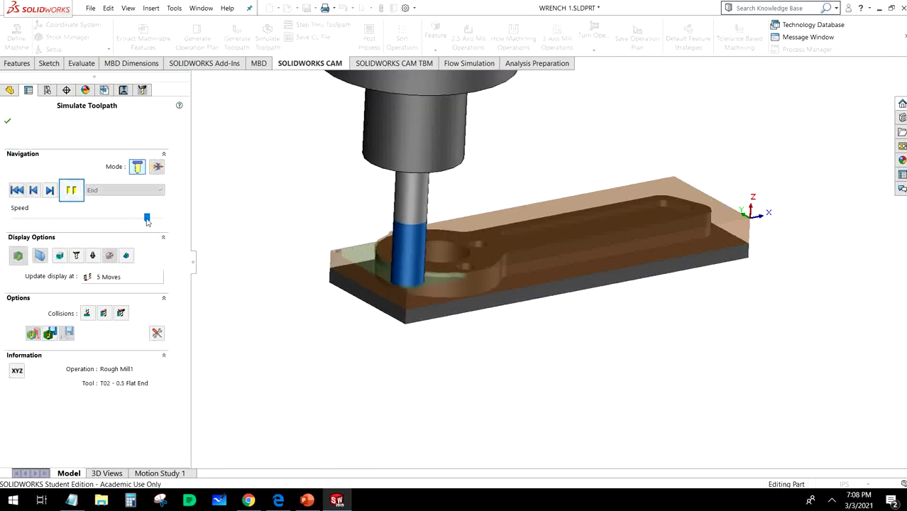
pyautogui.moveTo(149, 221); pyautogui.dragTo(157, 222)
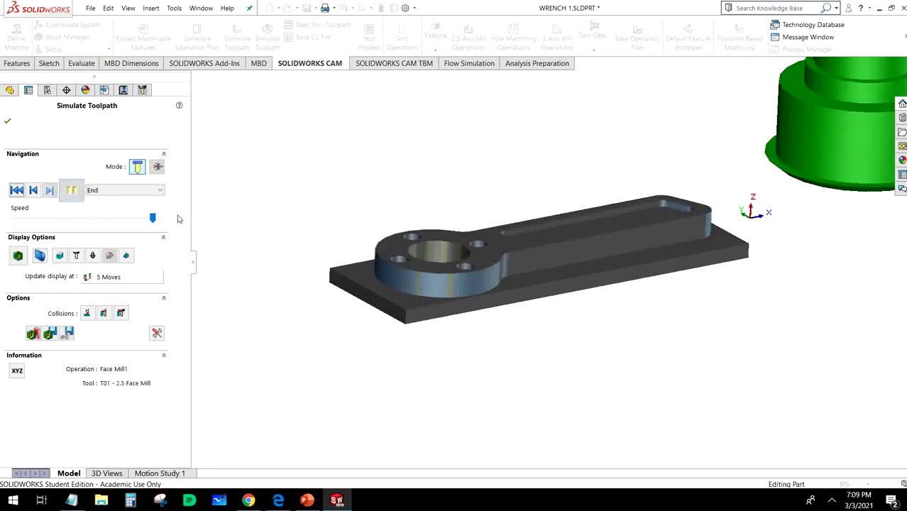
pyautogui.click(7, 120)
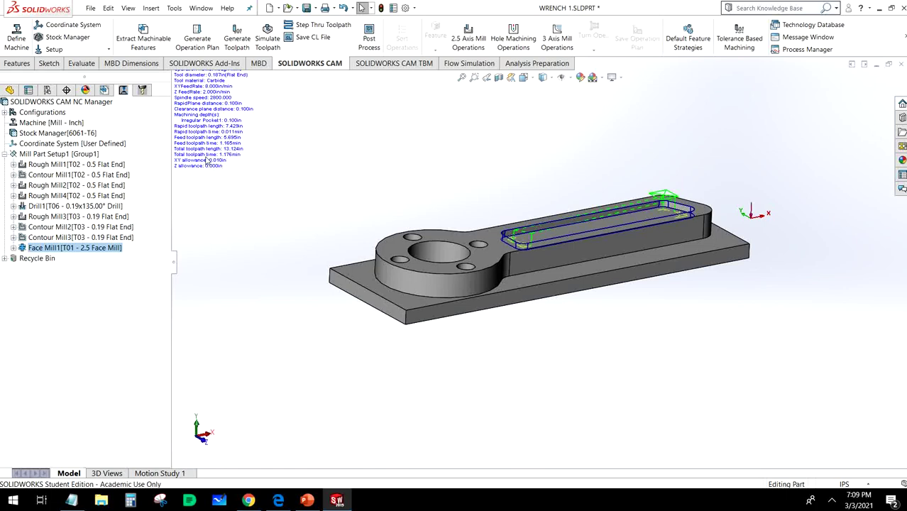
pyautogui.click(105, 164)
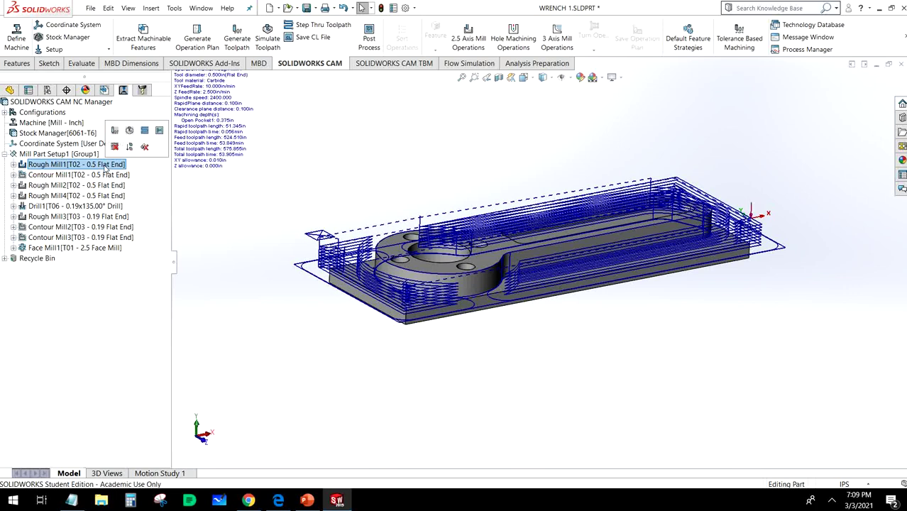
pyautogui.click(104, 175)
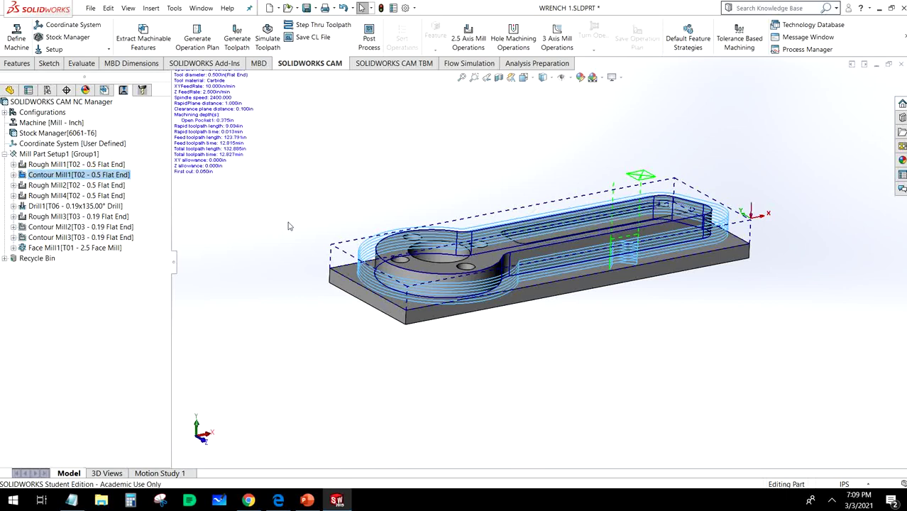
pyautogui.moveTo(502, 314); pyautogui.dragTo(490, 299, button='middle')
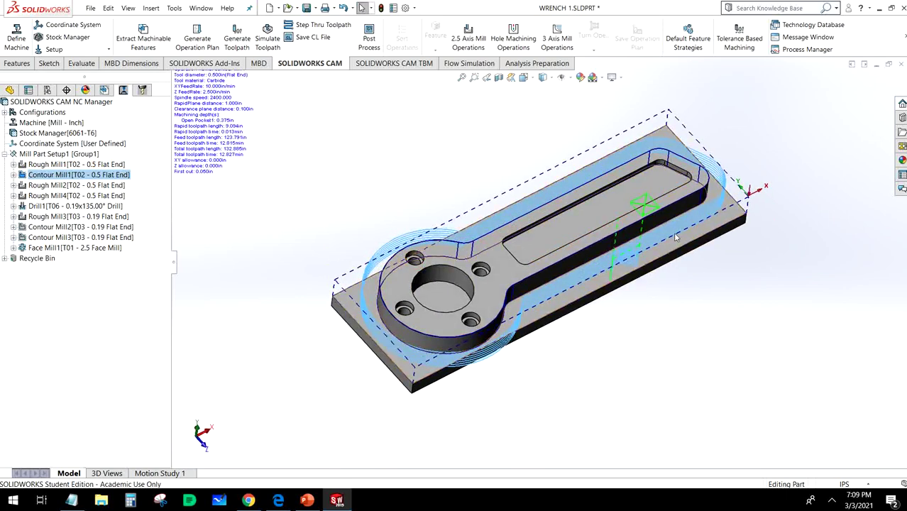
# - Edit Contour Mill1 to use 0.1in first cut and max cut amounts, then apply and regenerate
pyautogui.rightClick(75, 176)
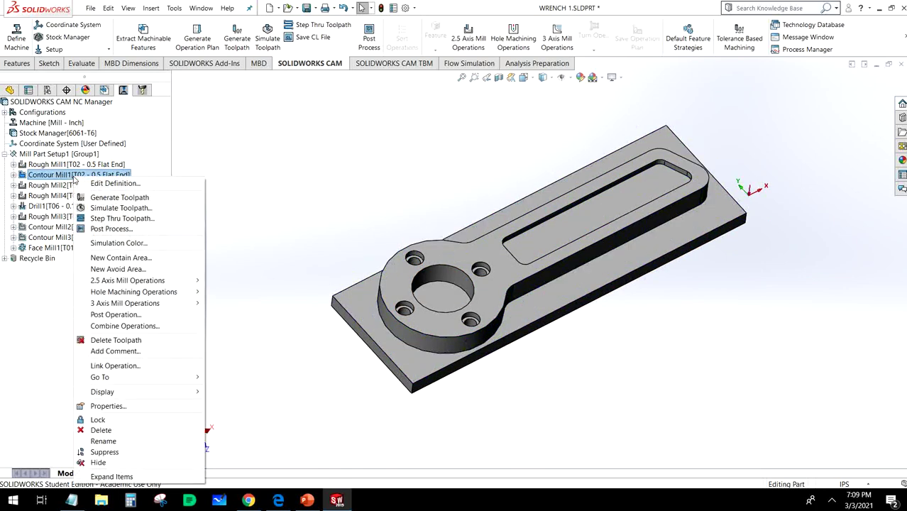
pyautogui.click(100, 184)
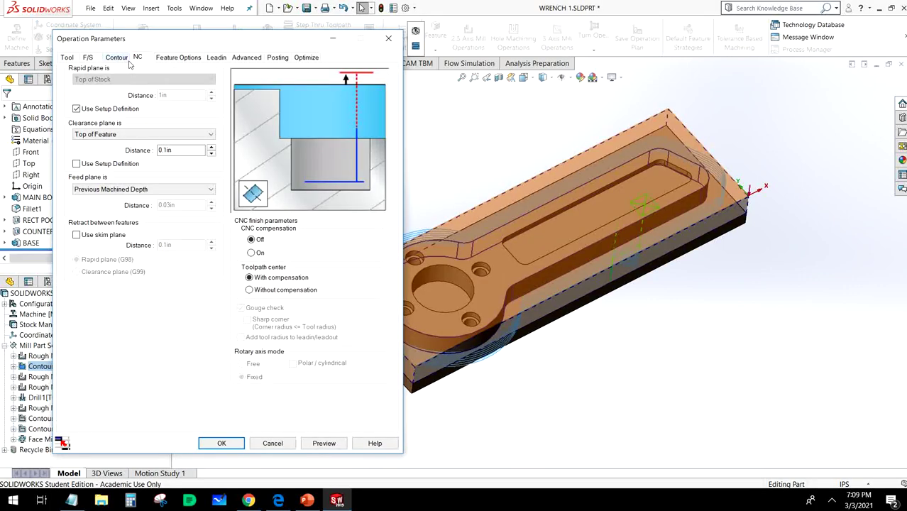
pyautogui.click(119, 57)
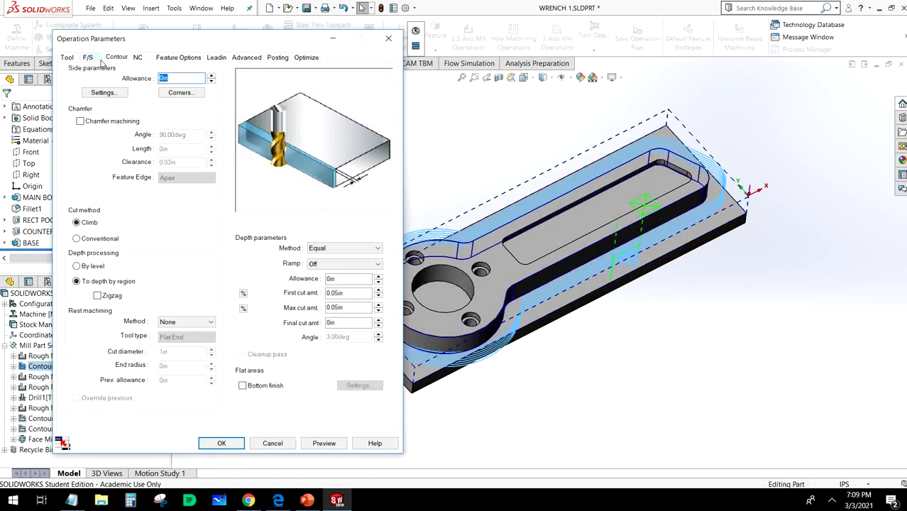
pyautogui.doubleClick(348, 293)
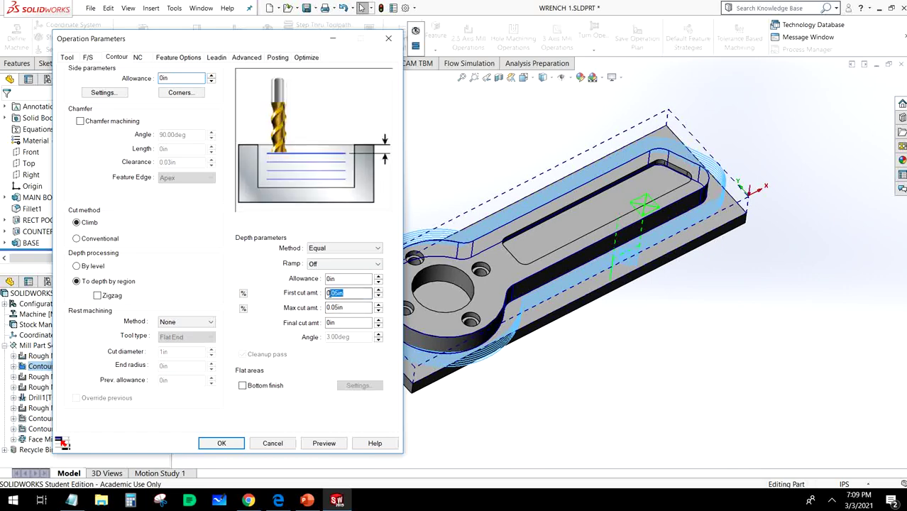
pyautogui.write('1')
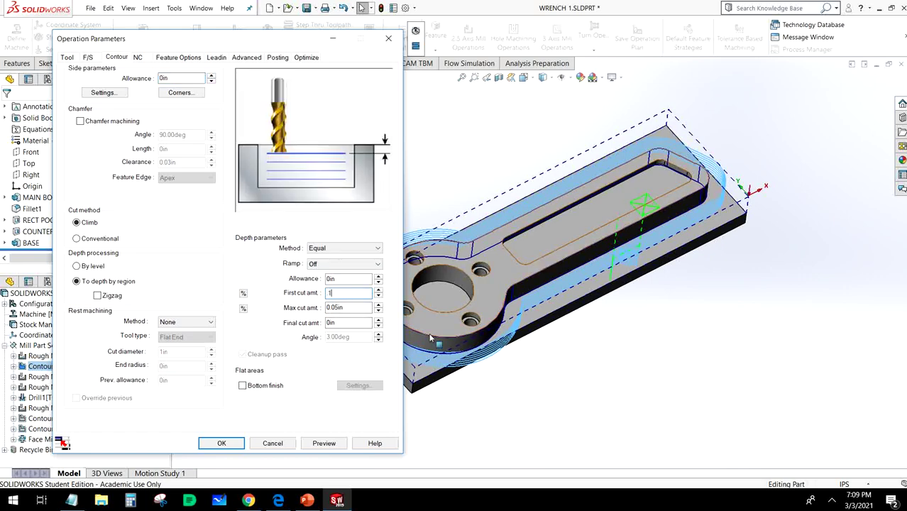
pyautogui.doubleClick(351, 308)
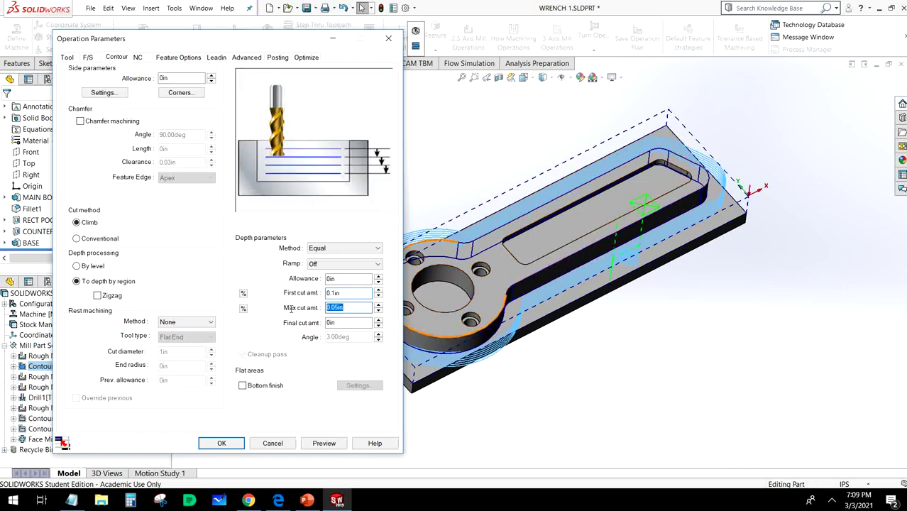
pyautogui.press('BackSpace')
pyautogui.write('1')
pyautogui.moveTo(250, 39); pyautogui.dragTo(462, 53)
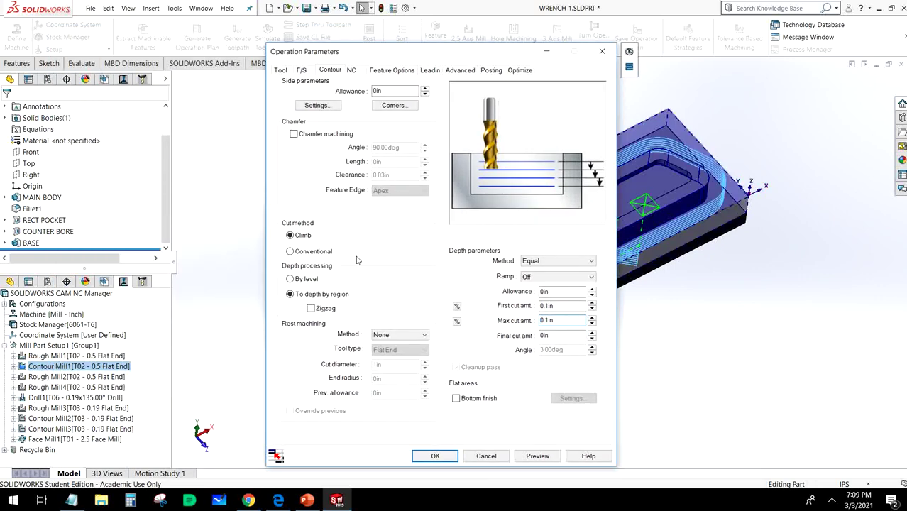
pyautogui.click(434, 456)
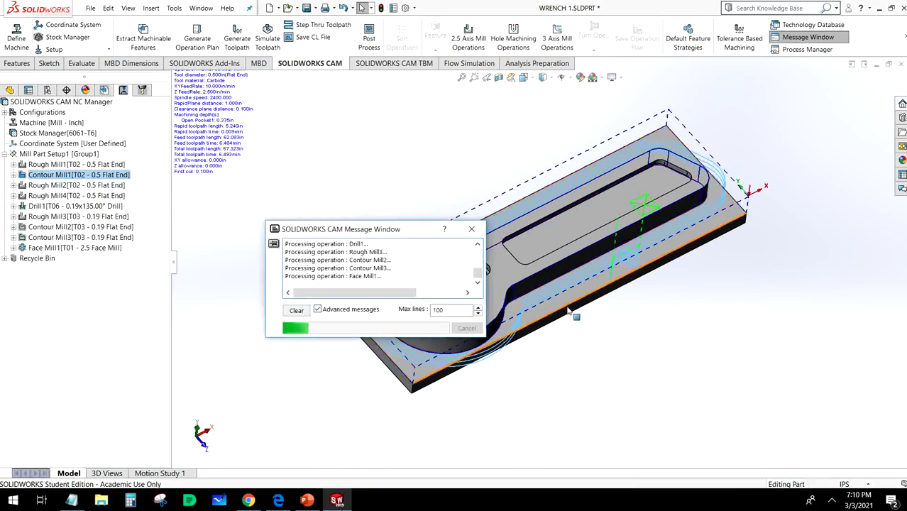
pyautogui.moveTo(562, 360); pyautogui.dragTo(557, 277, button='middle')
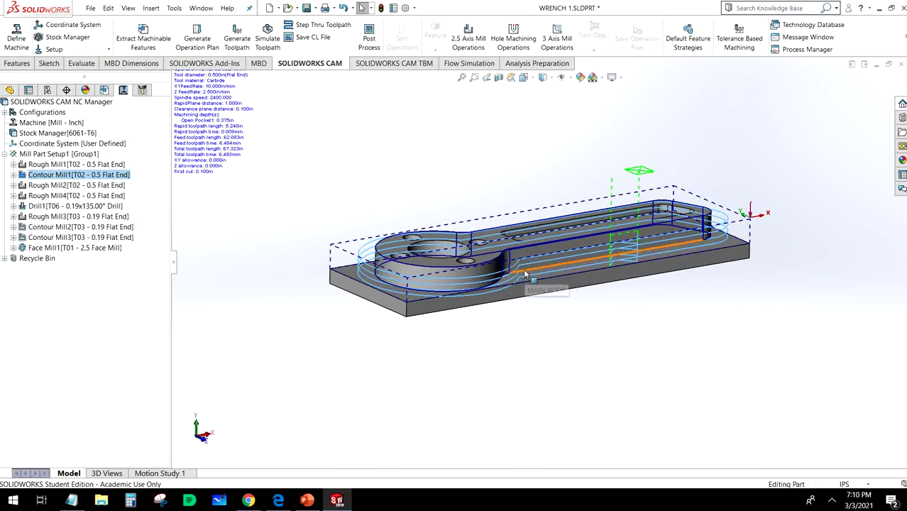
pyautogui.click(79, 185)
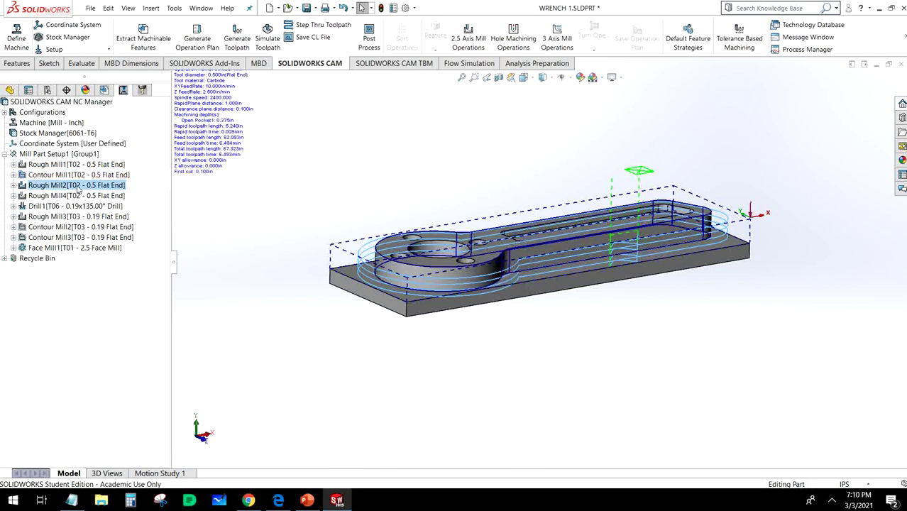
pyautogui.click(78, 196)
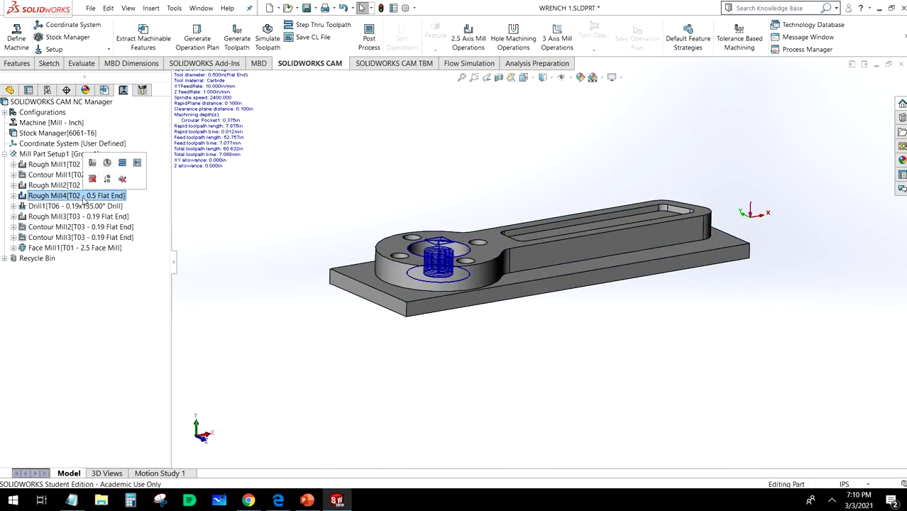
pyautogui.moveTo(454, 305); pyautogui.dragTo(689, 249, button='middle')
pyautogui.scroll(3, 552, 245)
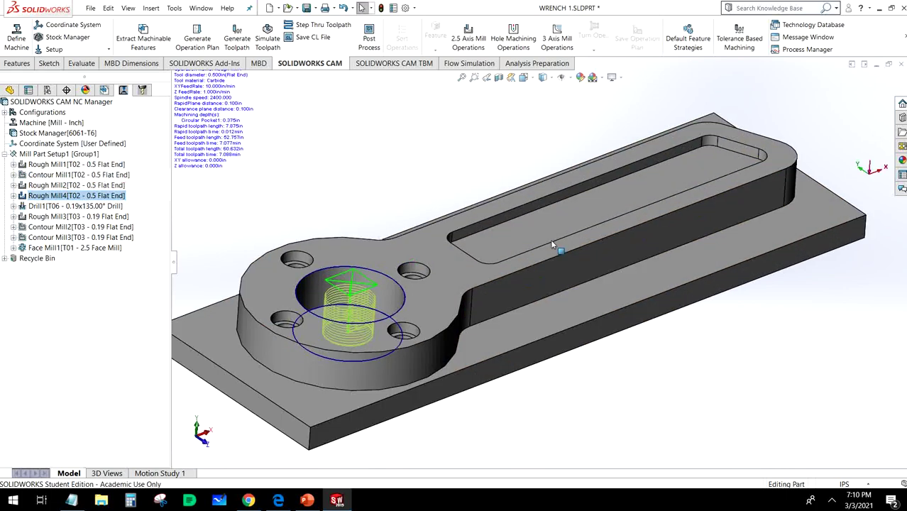
pyautogui.click(92, 186)
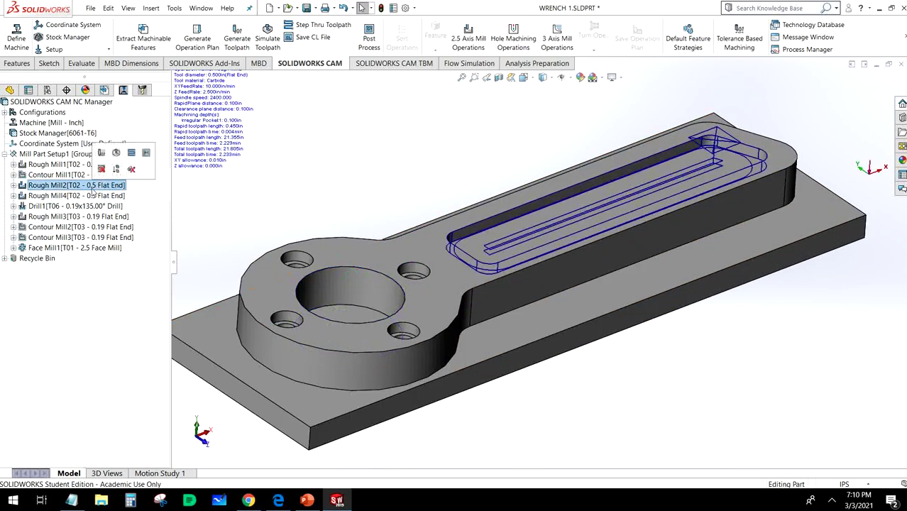
pyautogui.click(92, 196)
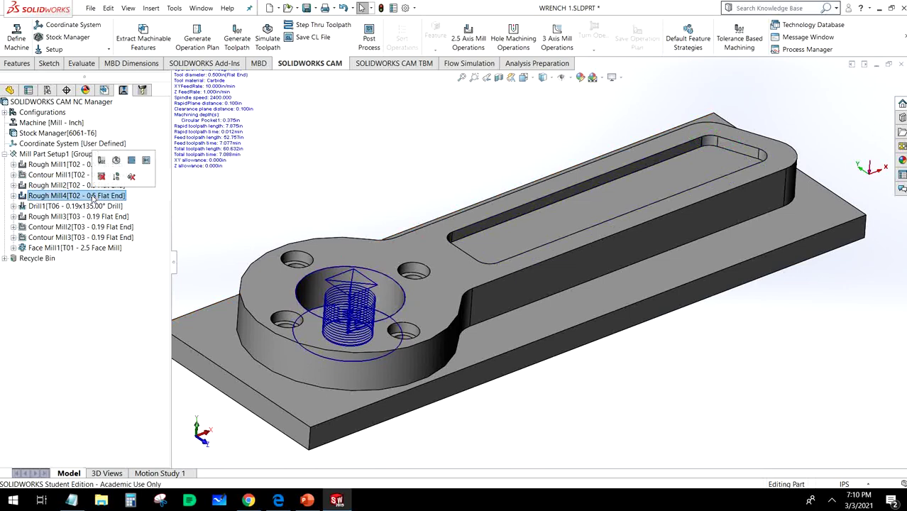
pyautogui.click(95, 206)
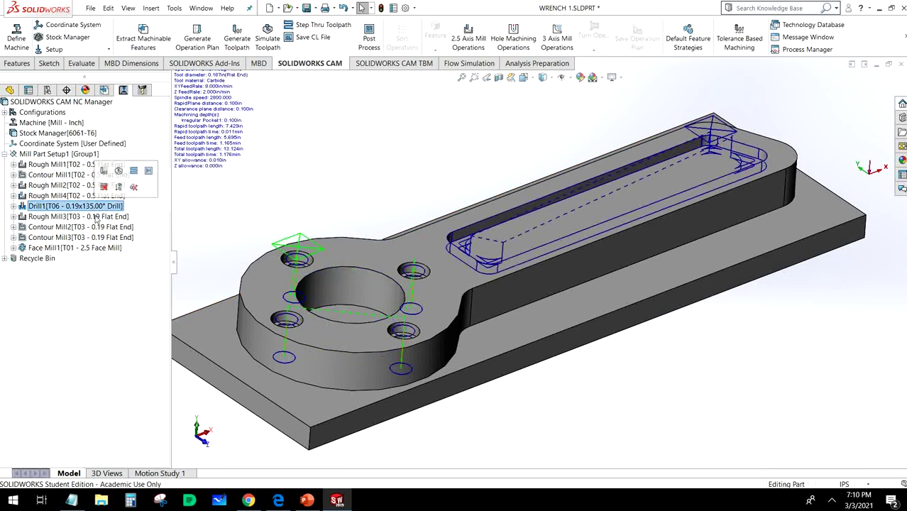
pyautogui.click(95, 217)
pyautogui.click(97, 227)
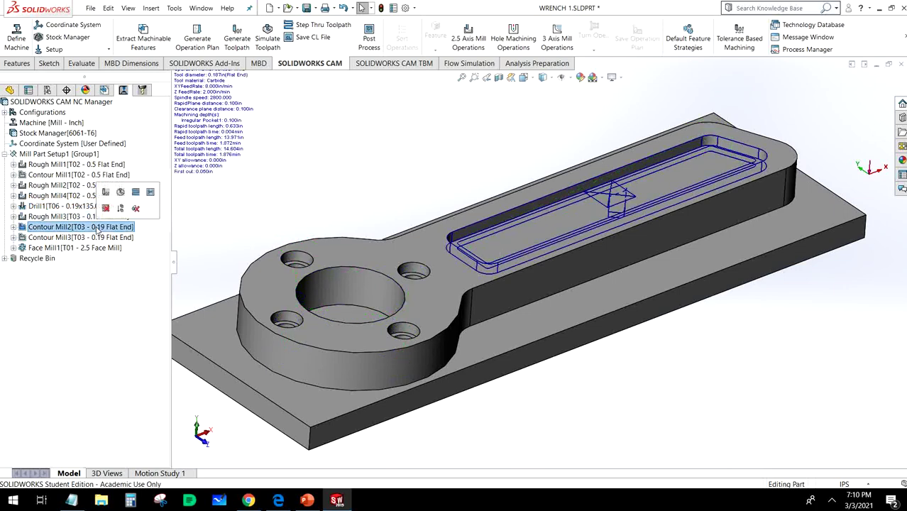
pyautogui.click(99, 238)
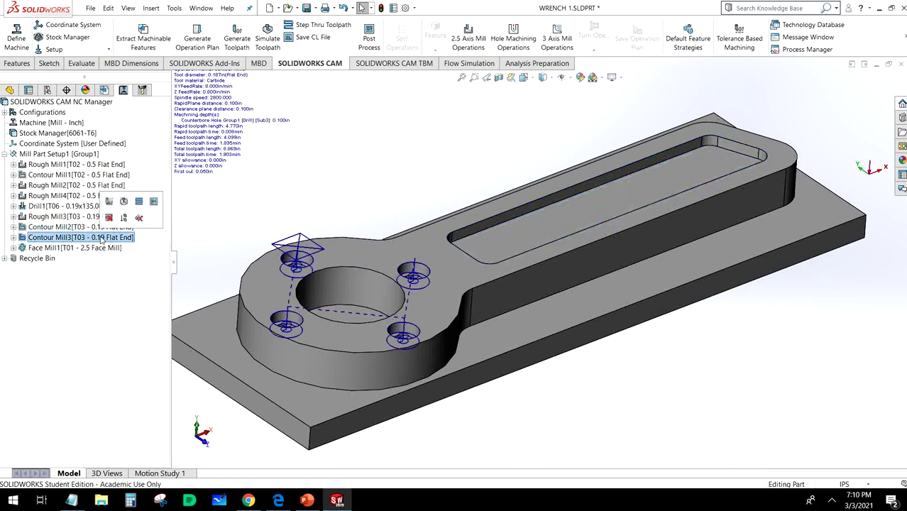
pyautogui.click(75, 225)
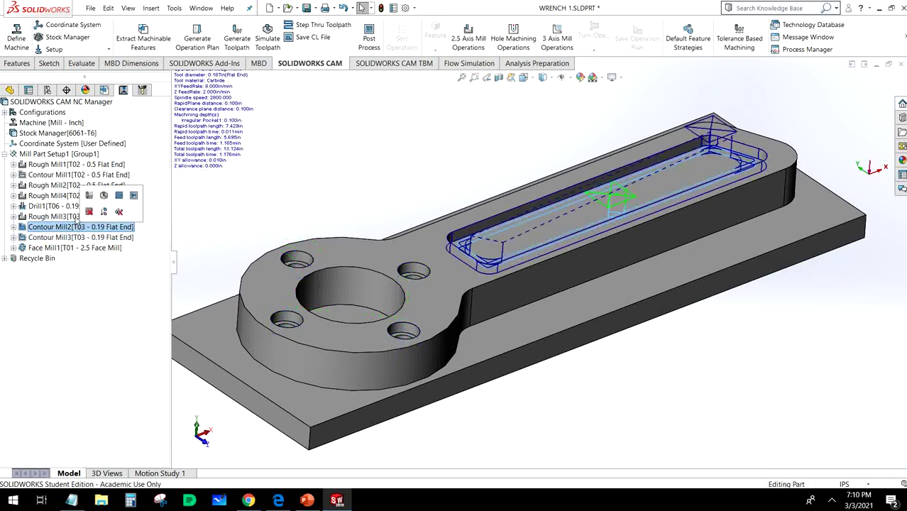
pyautogui.click(76, 218)
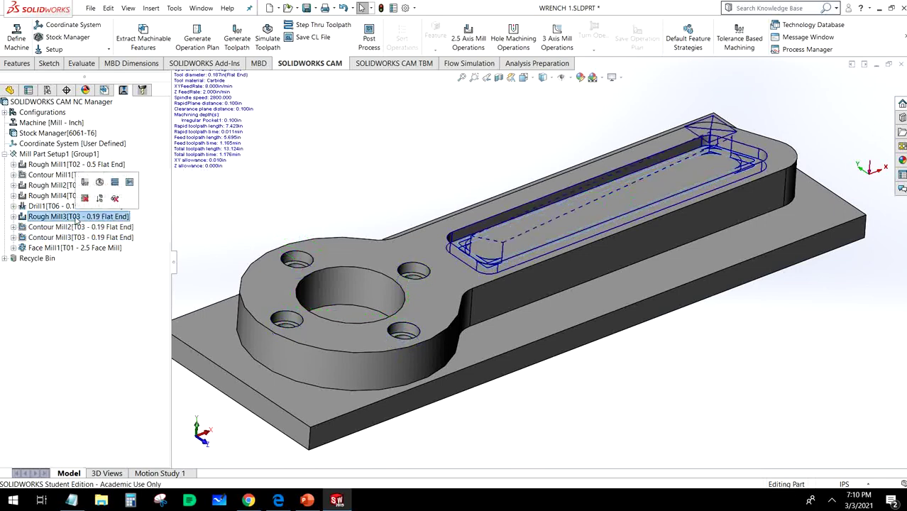
pyautogui.click(83, 249)
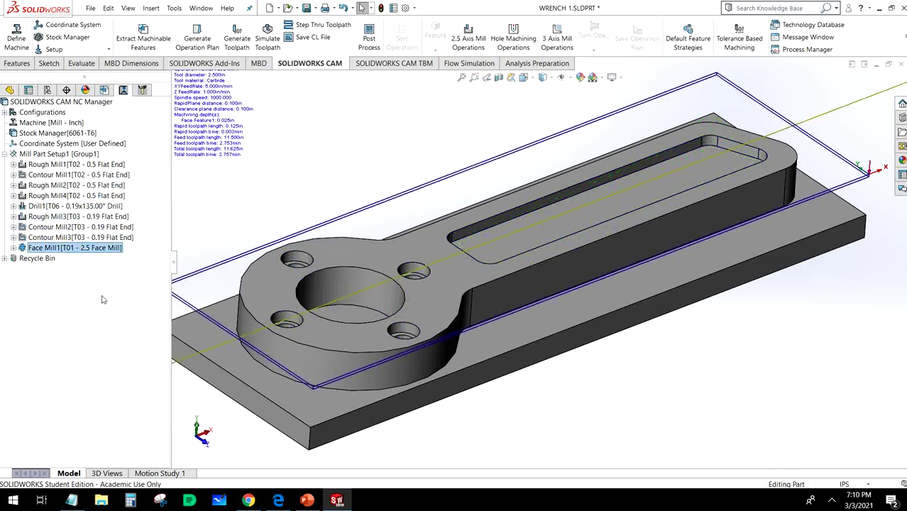
pyautogui.click(50, 178)
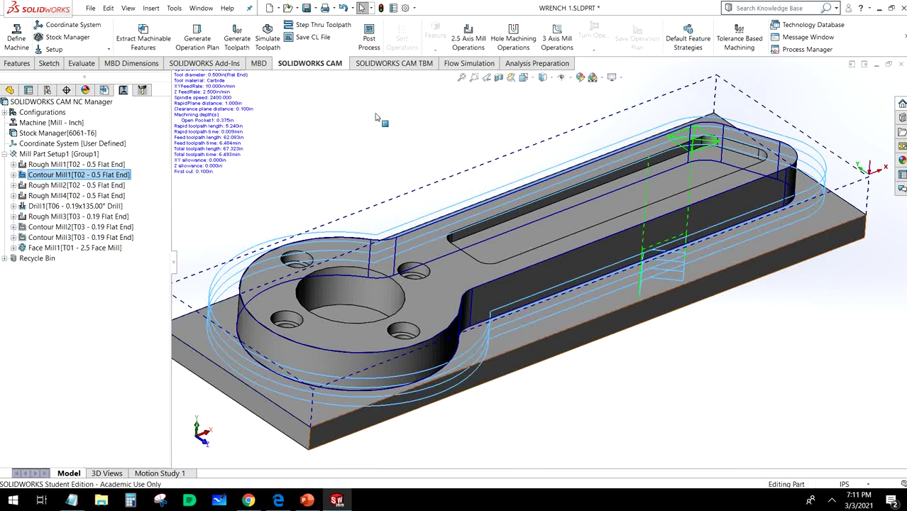
# - Run the M3Axis-Tutorial post-processor, writing the wrench NC code to WRENCH 1.txt on the Desktop
pyautogui.click(369, 37)
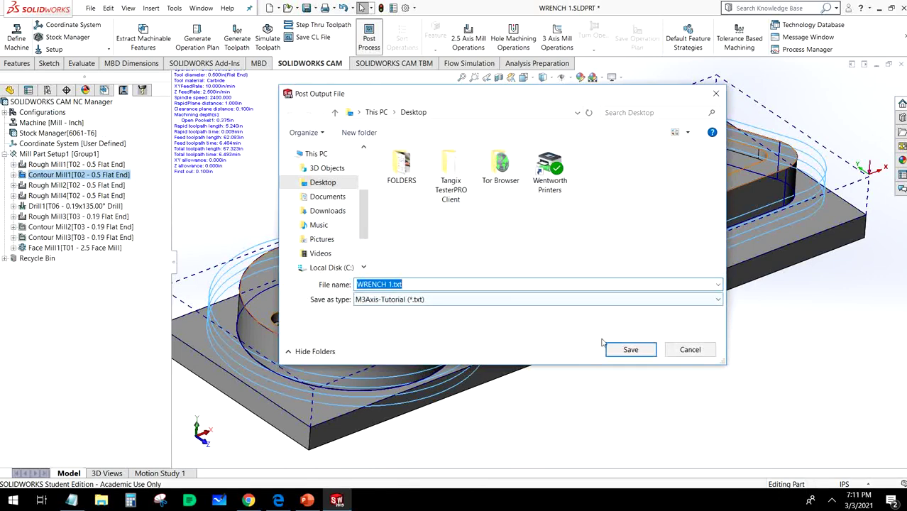
pyautogui.click(643, 353)
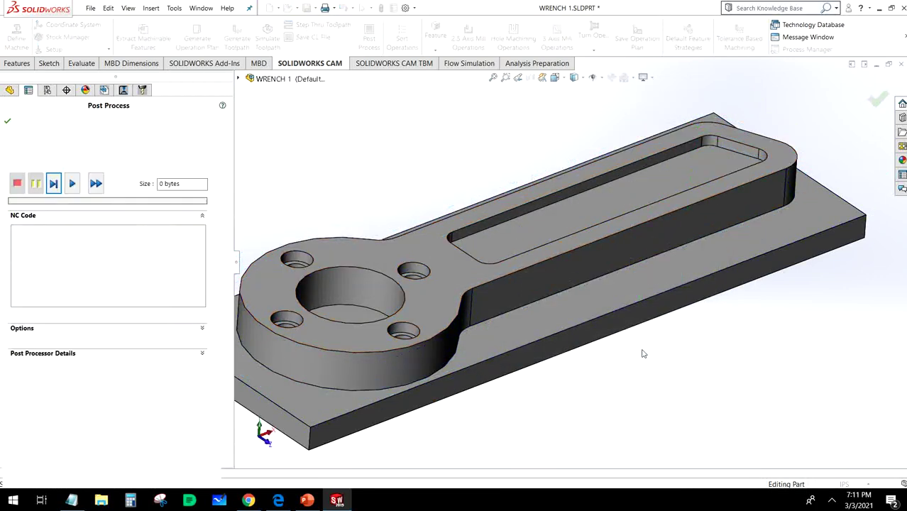
pyautogui.click(76, 191)
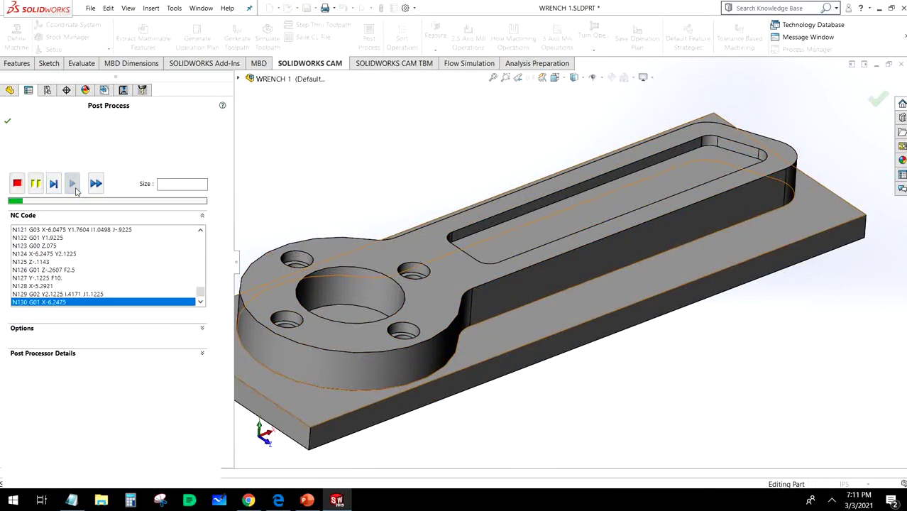